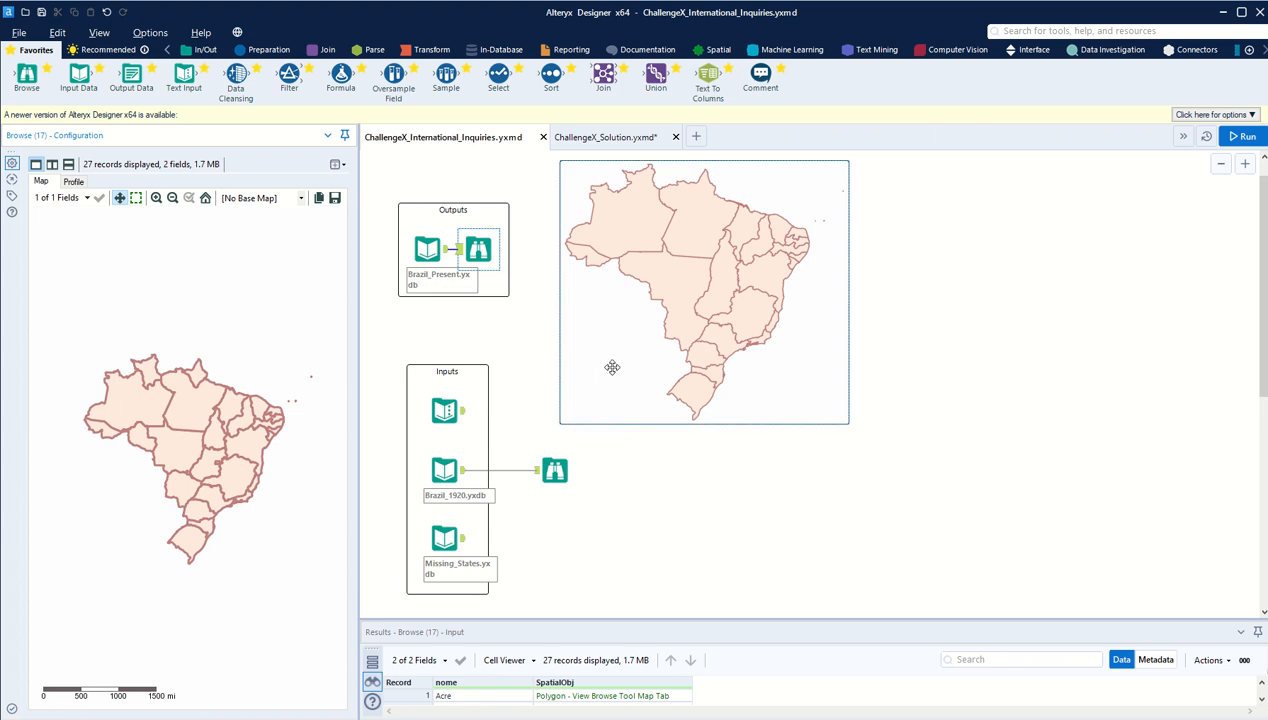
Step: Compare the 1920 map of Brazil with the expected present-day map using their Browse tools
{"action": "scroll", "coordinate": [556, 428], "scroll_direction": "up", "scroll_amount": 1}
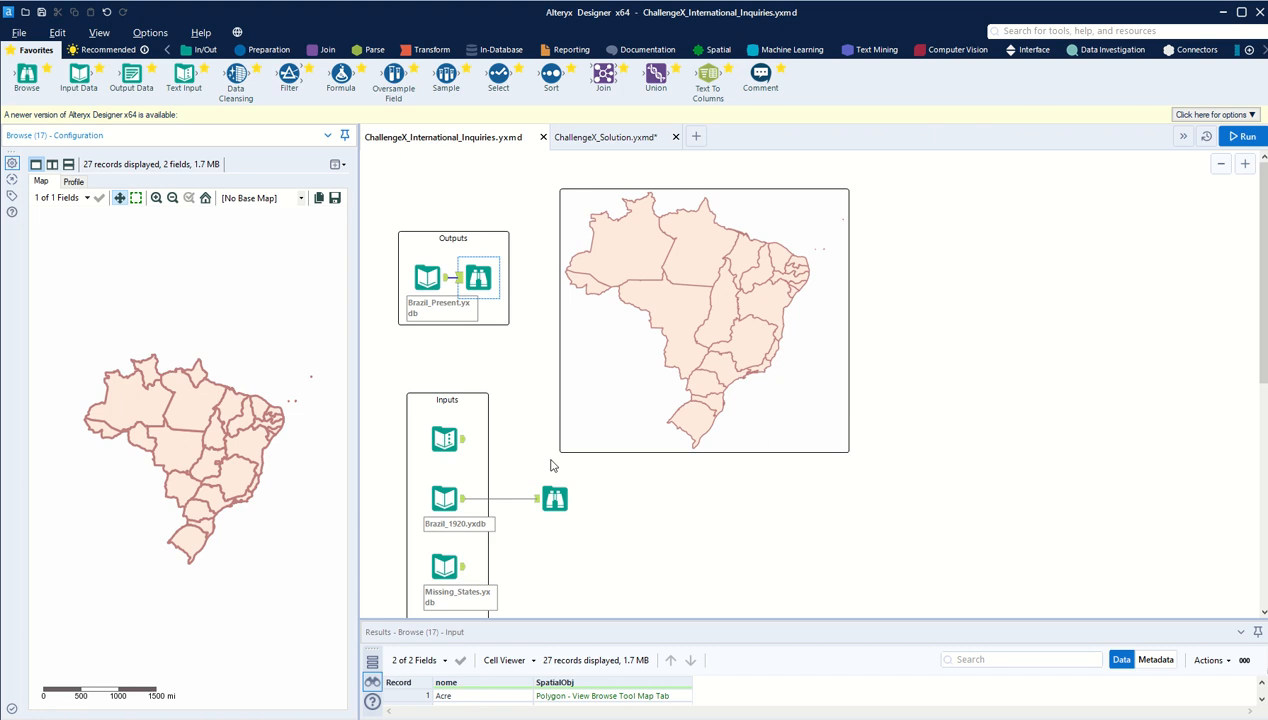
{"action": "left_click_drag", "start_coordinate": [551, 459], "coordinate": [850, 184]}
{"action": "left_click", "coordinate": [886, 352]}
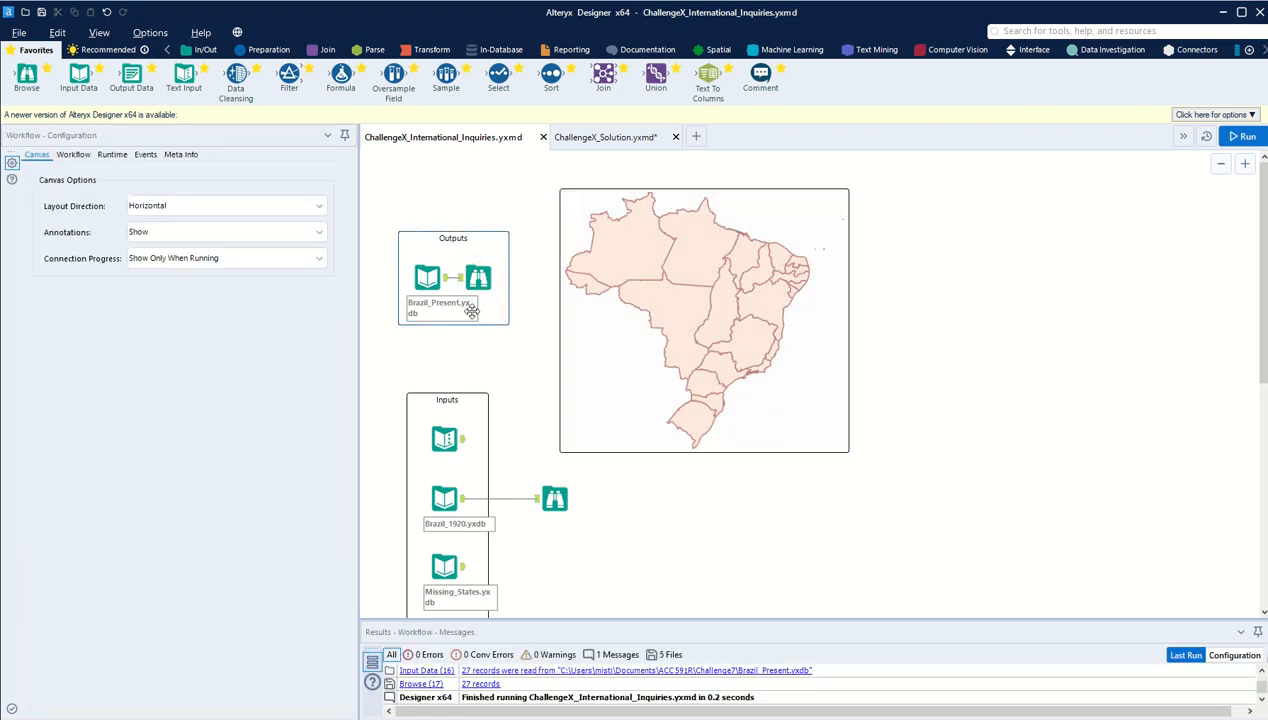
{"action": "left_click", "coordinate": [550, 497]}
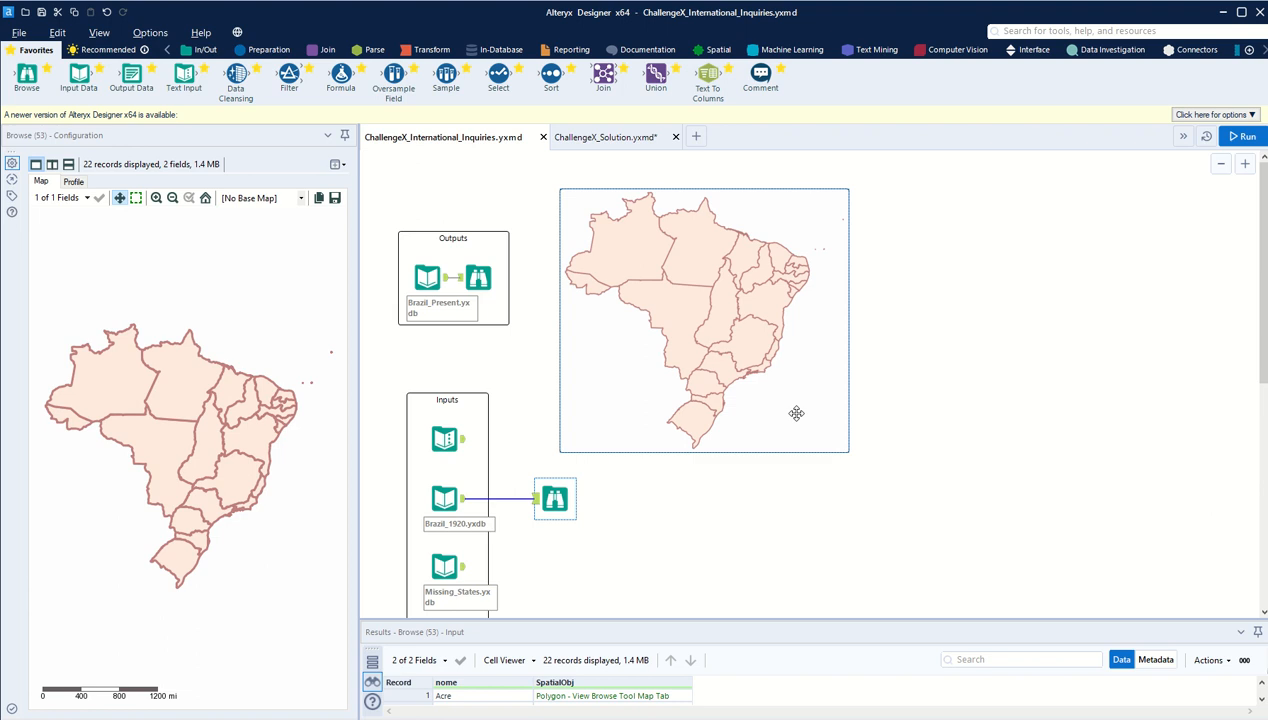
{"action": "left_click", "coordinate": [481, 281]}
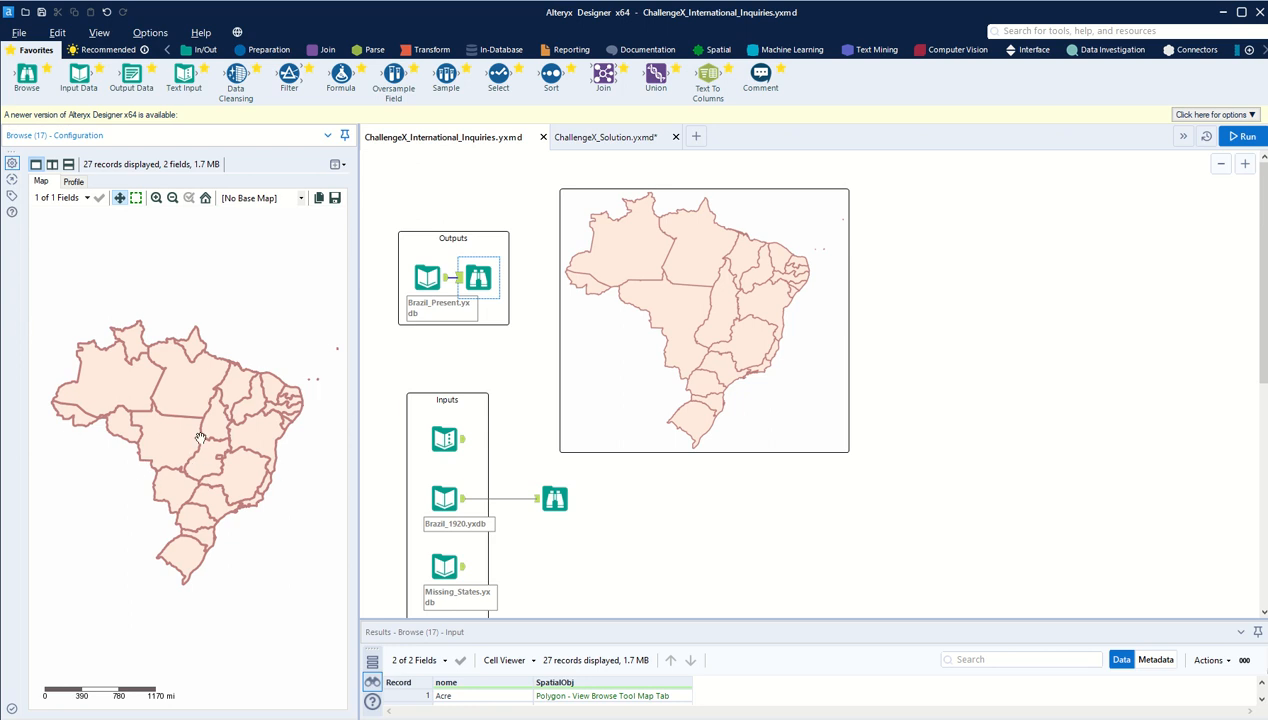
Step: Review the Text Input table that pairs 1920 states losing area with the new states gaining land
{"action": "scroll", "coordinate": [521, 344], "scroll_direction": "down", "scroll_amount": 1}
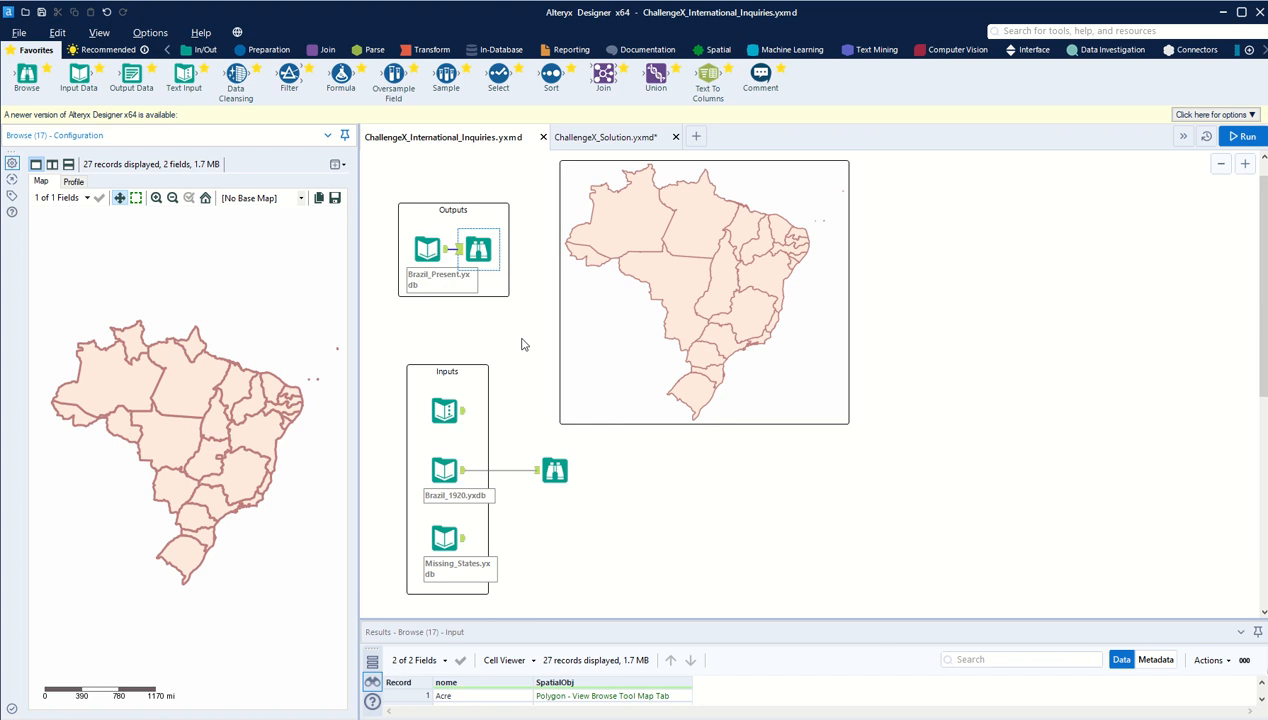
{"action": "scroll", "coordinate": [521, 344], "scroll_direction": "down", "scroll_amount": 3}
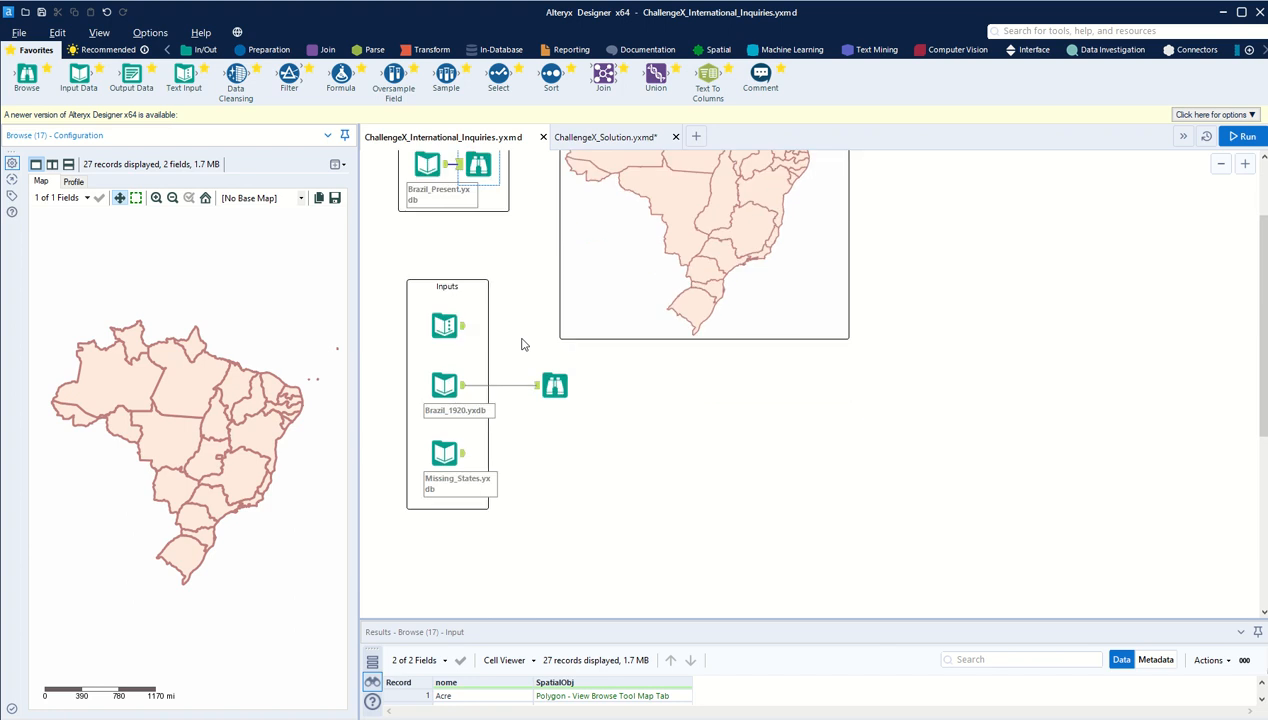
{"action": "left_click", "coordinate": [446, 324]}
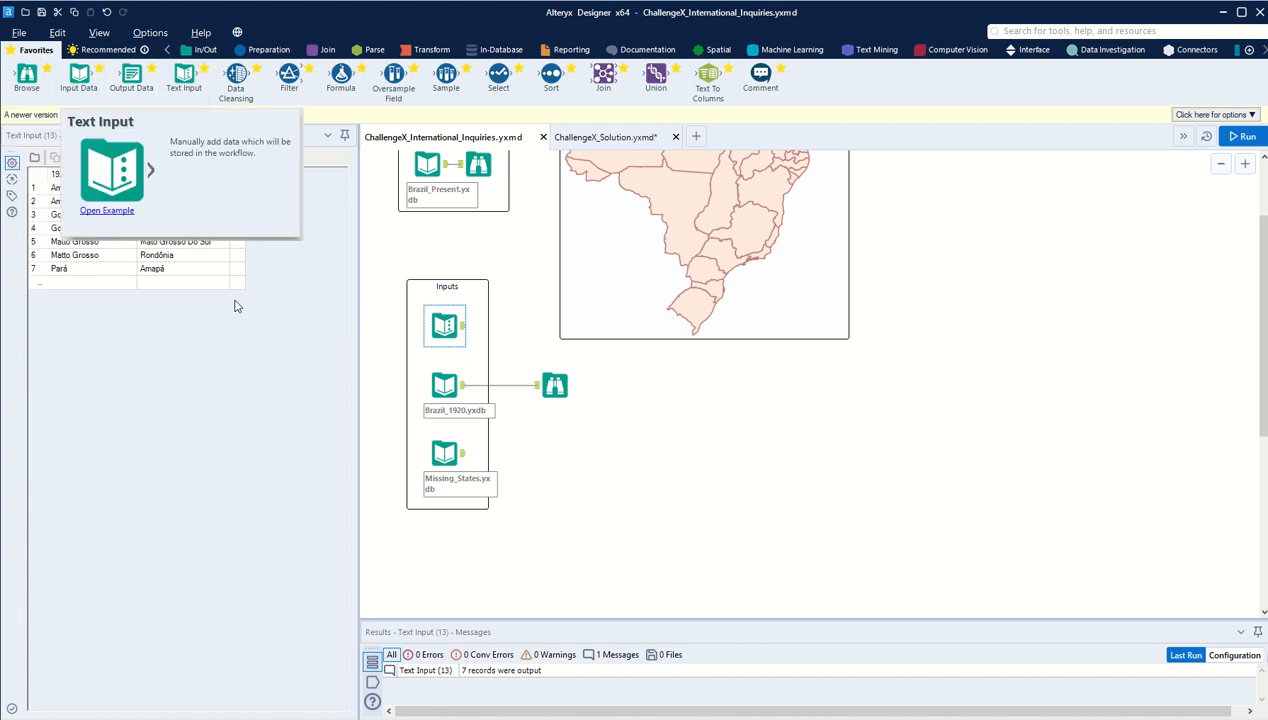
{"action": "left_click", "coordinate": [90, 176]}
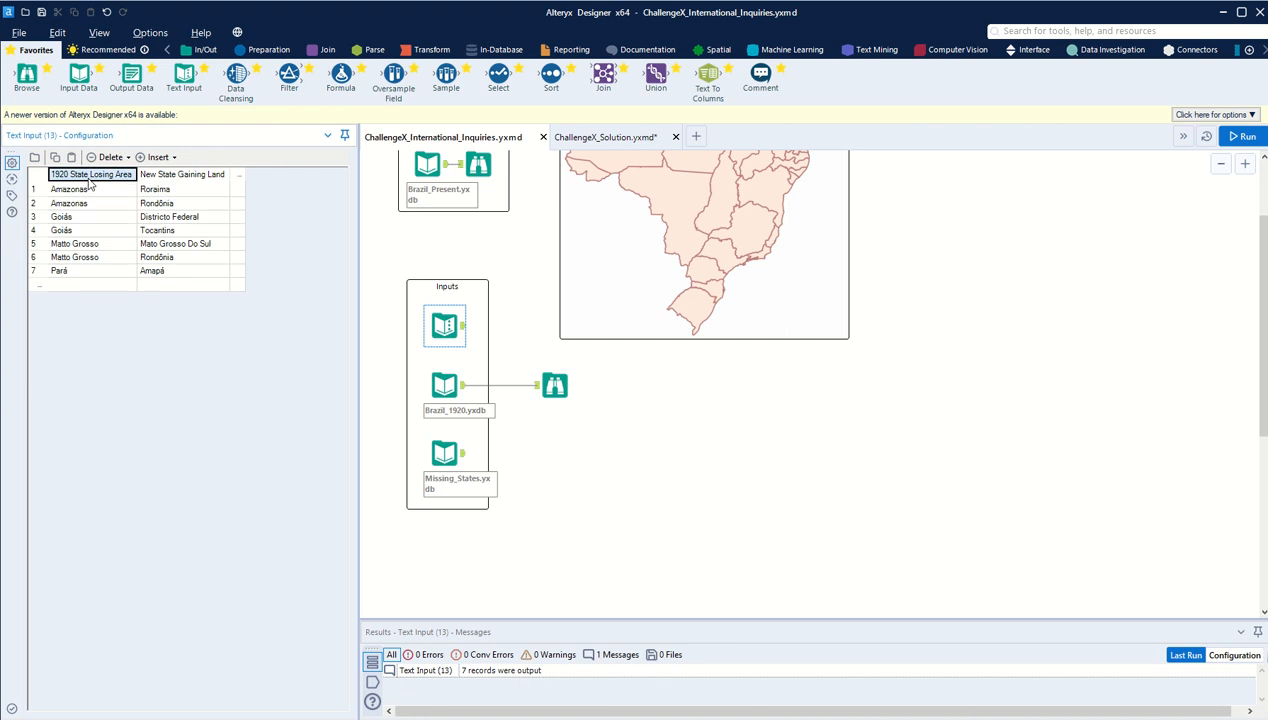
{"action": "left_click", "coordinate": [167, 172]}
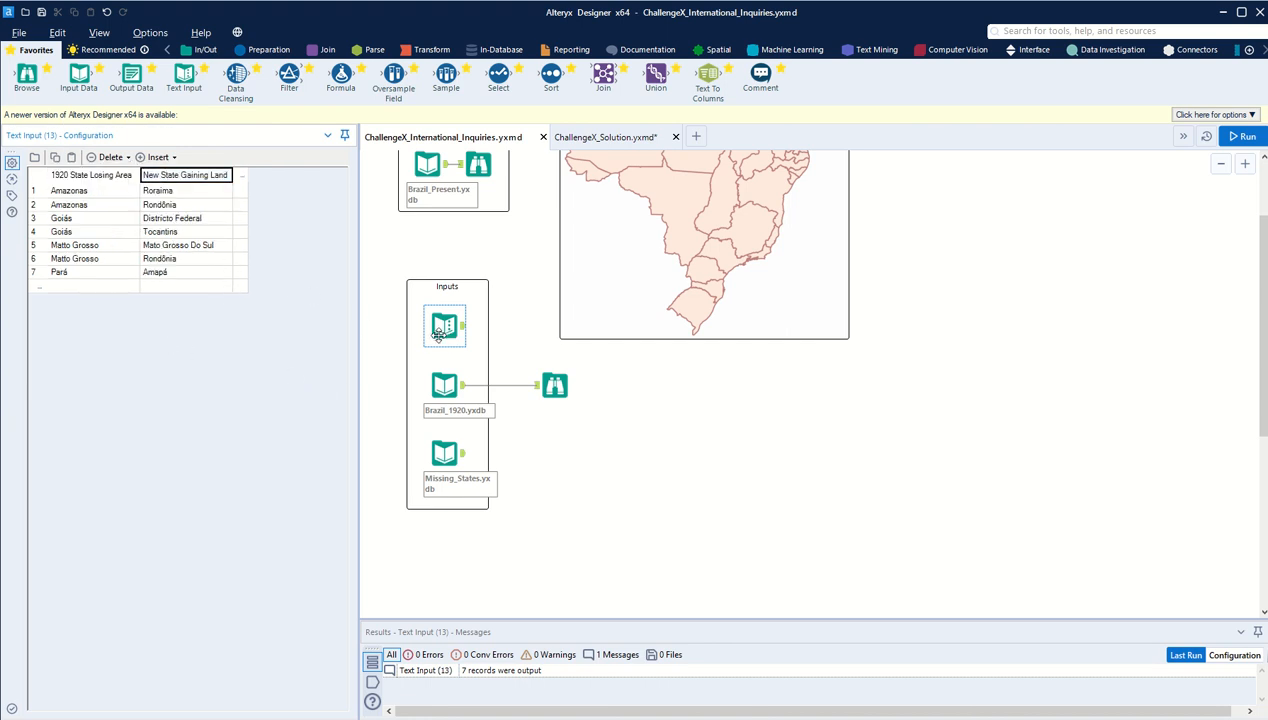
Step: Examine the state names and polygons in the Brazil_1920.yxdb input's preview
{"action": "left_click", "coordinate": [444, 385]}
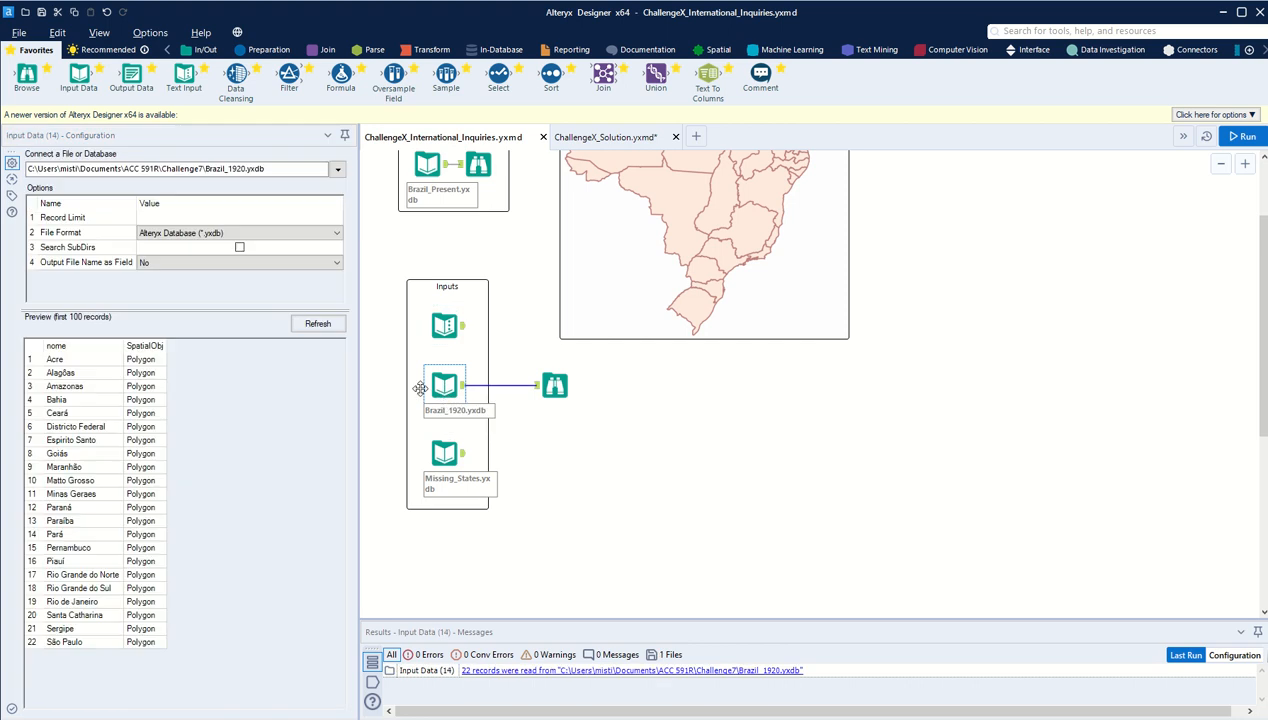
{"action": "left_click", "coordinate": [61, 345]}
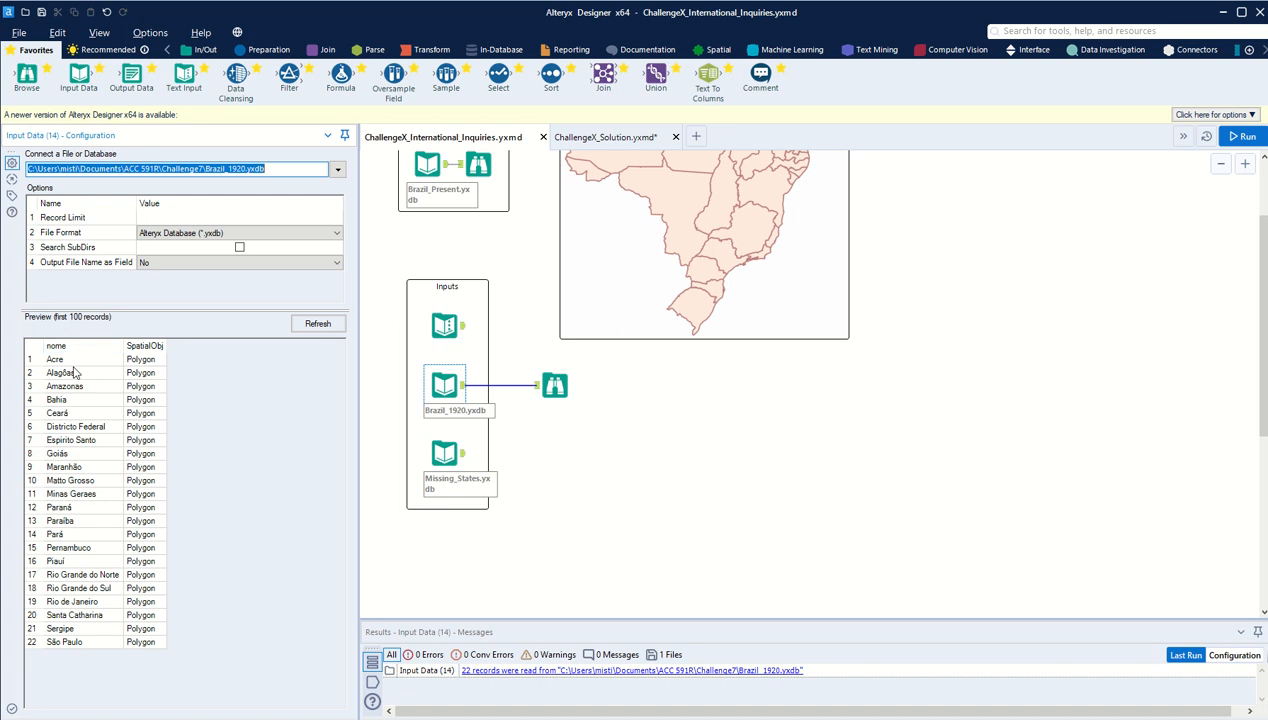
{"action": "left_click_drag", "start_coordinate": [58, 359], "coordinate": [68, 628]}
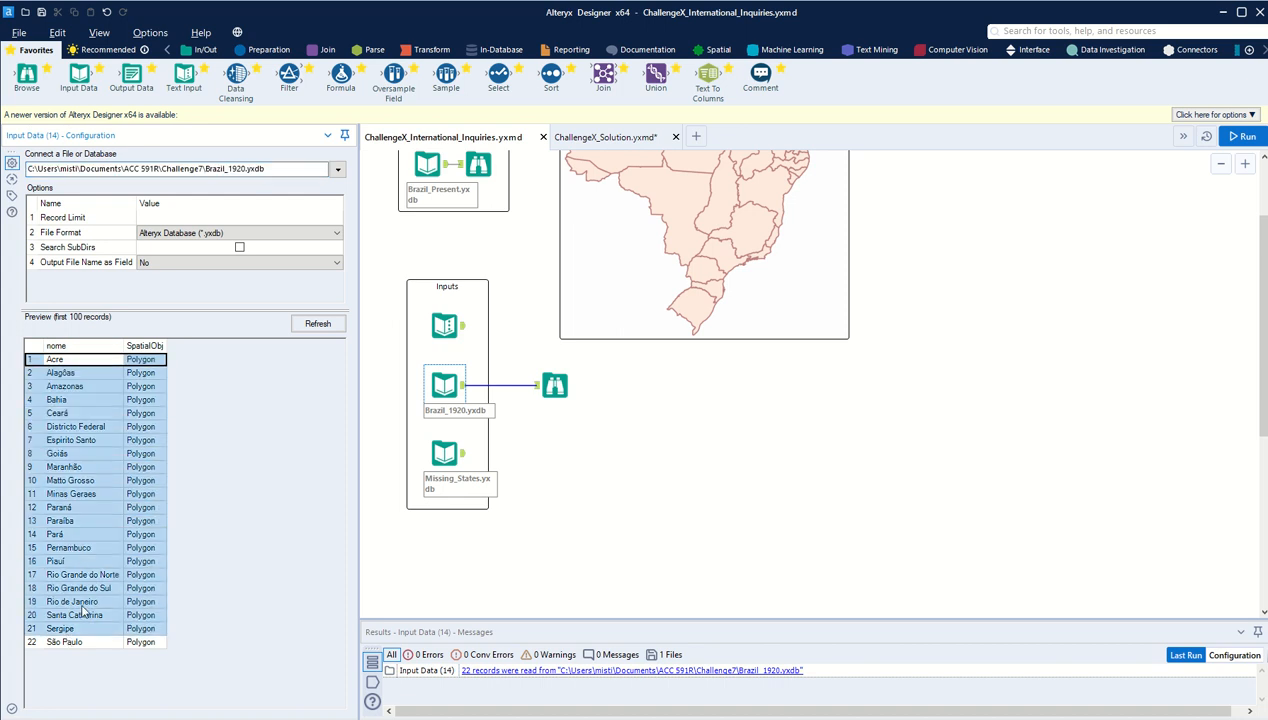
{"action": "left_click", "coordinate": [148, 386]}
Step: Examine the Missing_States.yxdb records and compare them with the Brazil map image on the canvas
{"action": "left_click", "coordinate": [443, 452]}
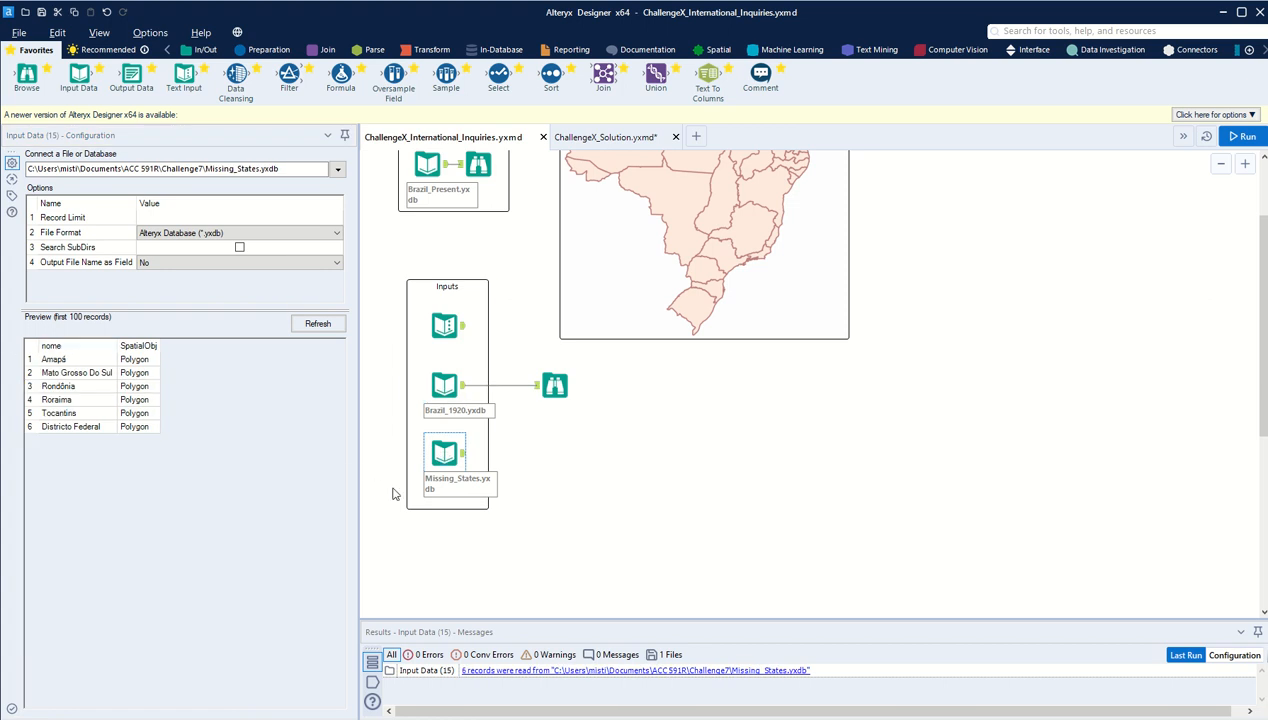
{"action": "left_click", "coordinate": [62, 349]}
{"action": "left_click_drag", "start_coordinate": [73, 366], "coordinate": [74, 428]}
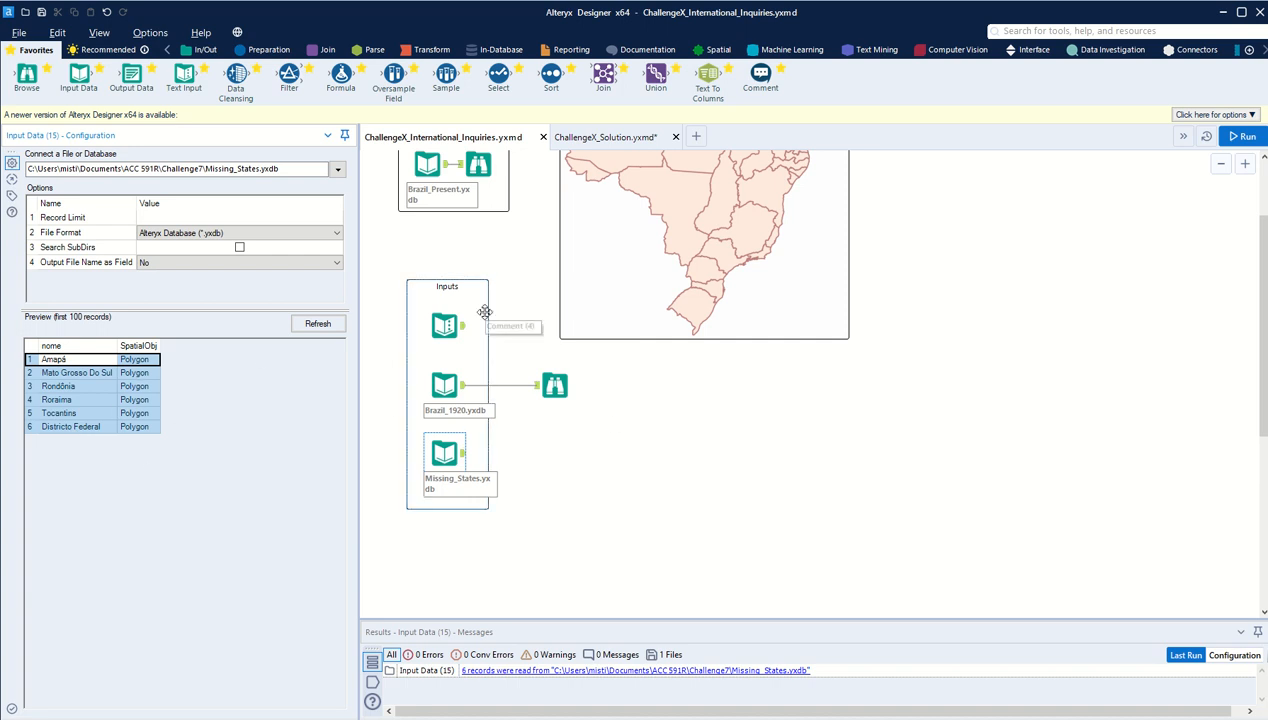
{"action": "scroll", "coordinate": [525, 173], "scroll_direction": "up", "scroll_amount": 3}
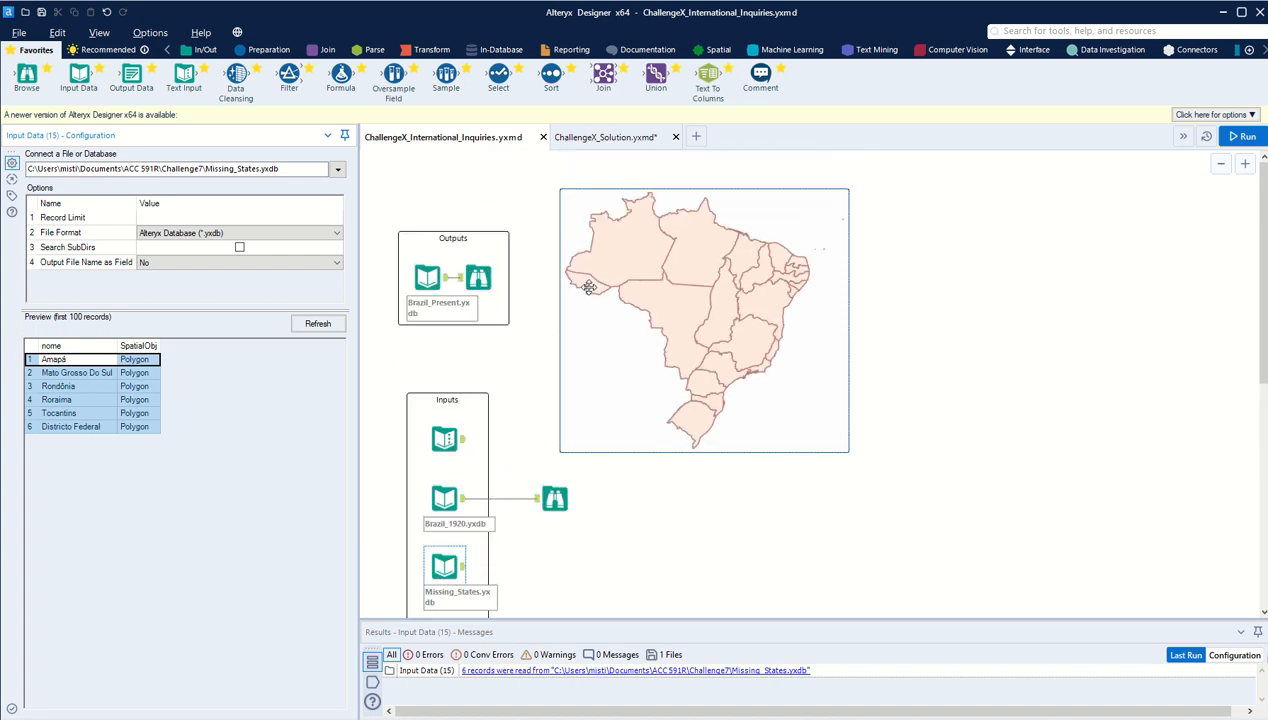
{"action": "left_click", "coordinate": [715, 300]}
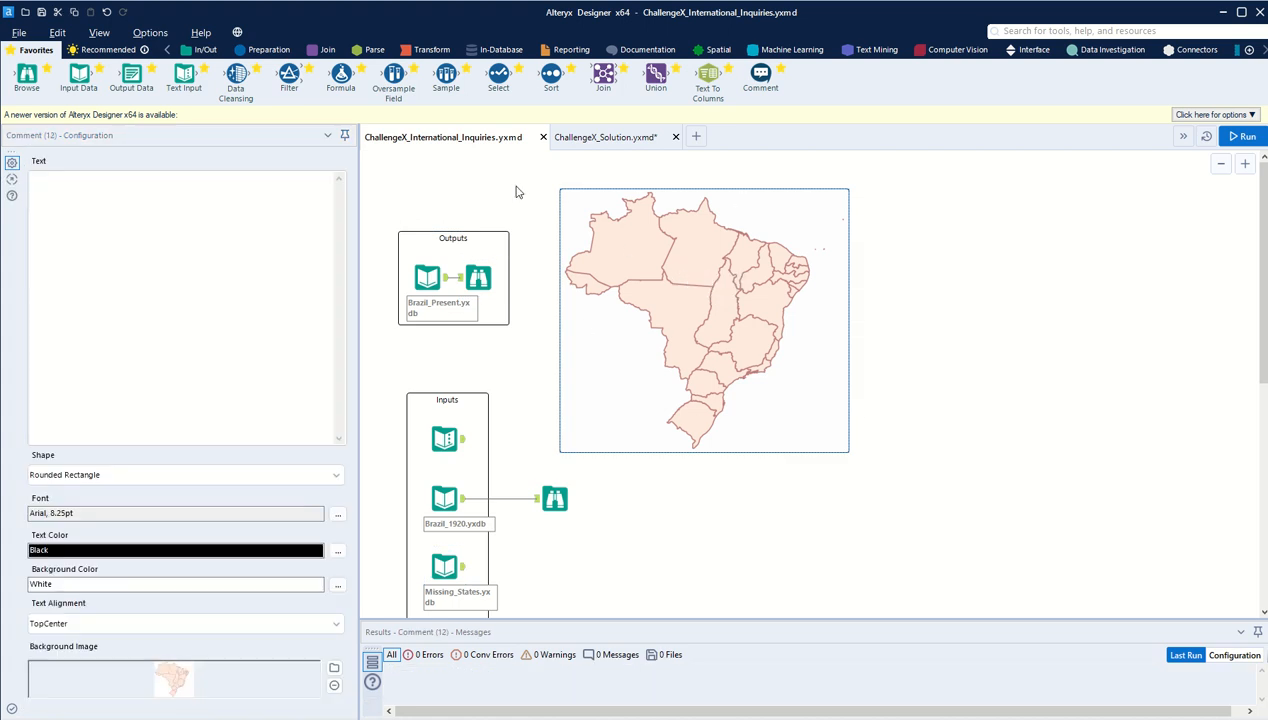
Step: Switch to the ChallengeX_Solution.yxmd workflow and look over its overall layout, then the section around its inputs
{"action": "left_click", "coordinate": [591, 142]}
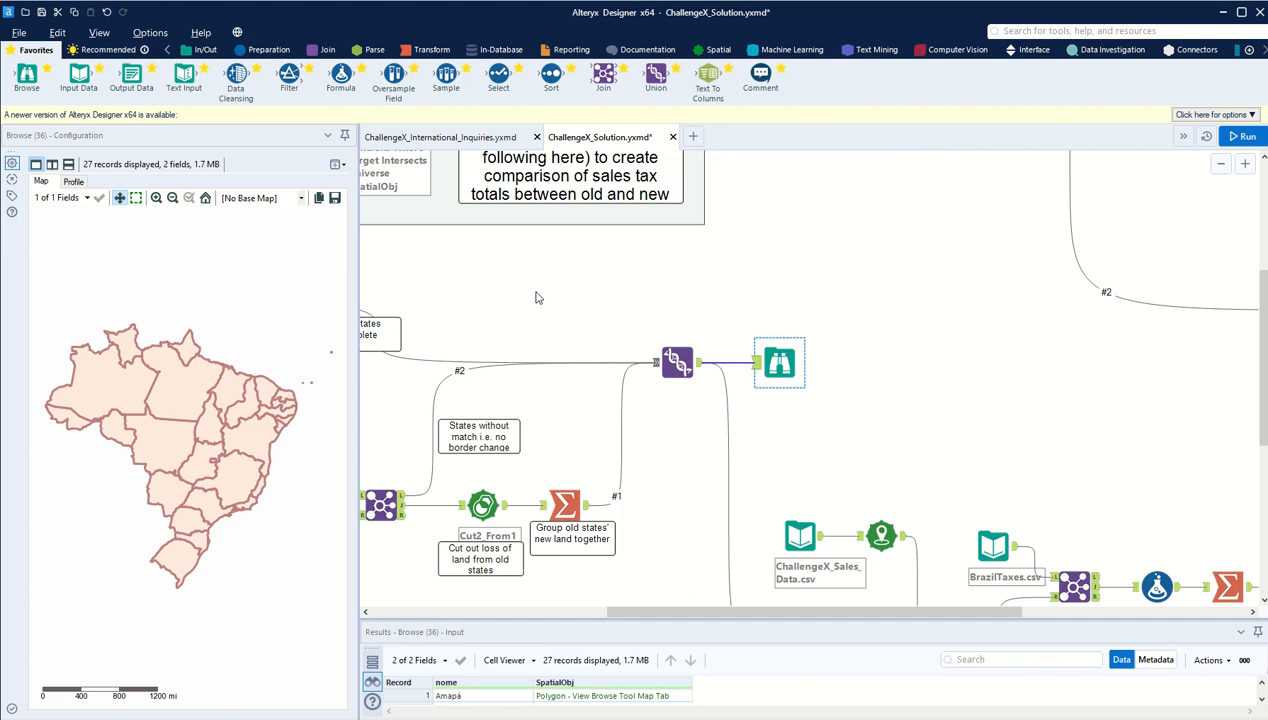
{"action": "left_click", "coordinate": [1218, 165]}
{"action": "left_click", "coordinate": [1218, 165]}
{"action": "left_click", "coordinate": [1218, 165]}
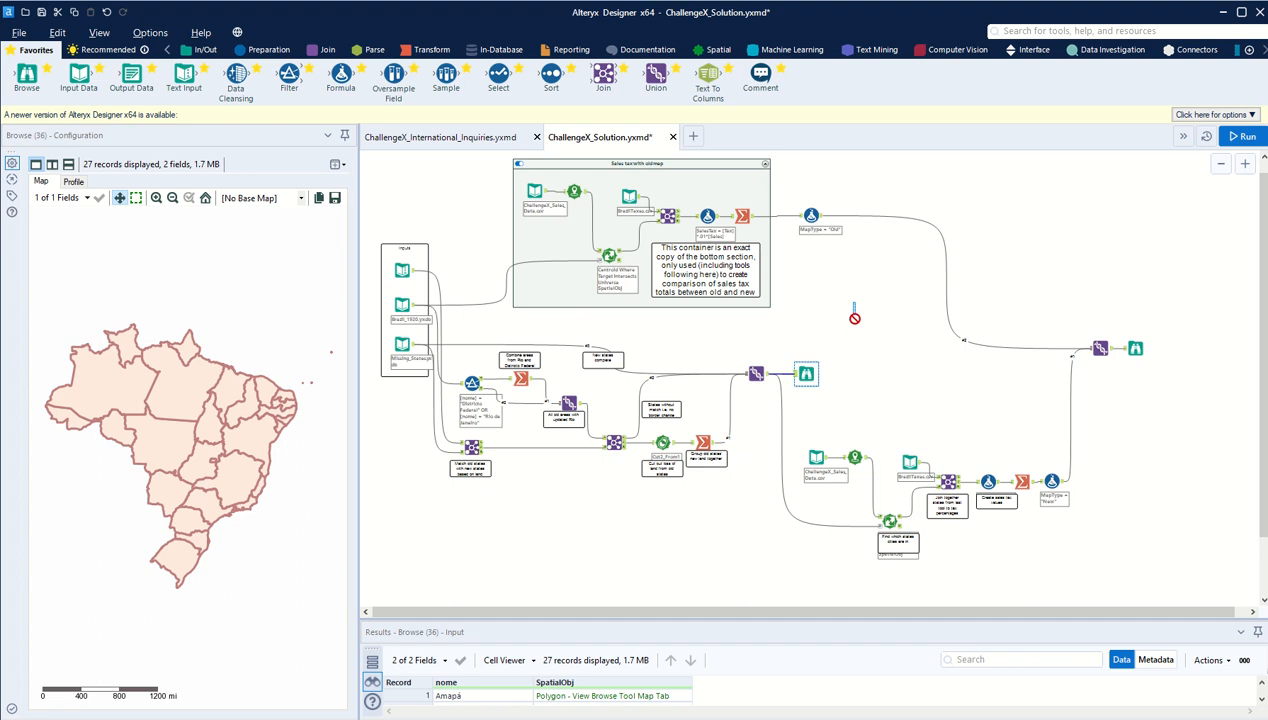
{"action": "left_click", "coordinate": [1243, 165]}
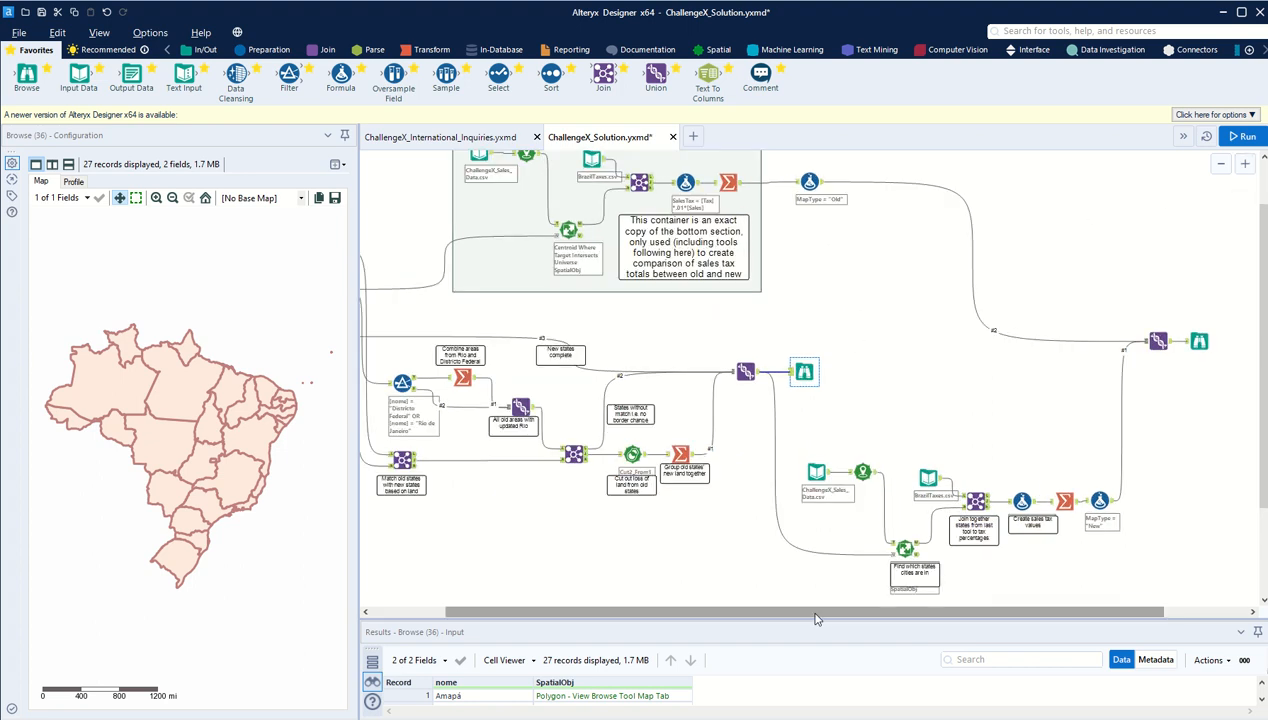
{"action": "left_click_drag", "start_coordinate": [815, 619], "coordinate": [613, 619]}
{"action": "left_click", "coordinate": [1245, 163]}
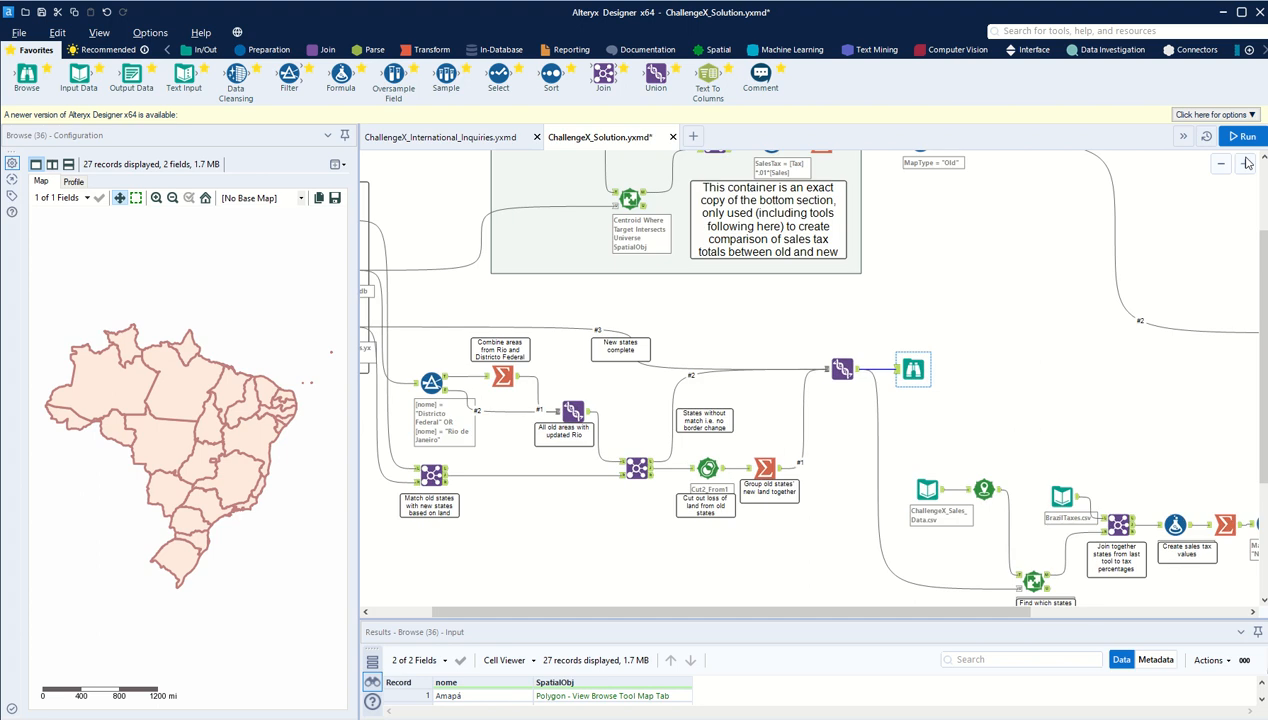
{"action": "left_click", "coordinate": [1245, 163]}
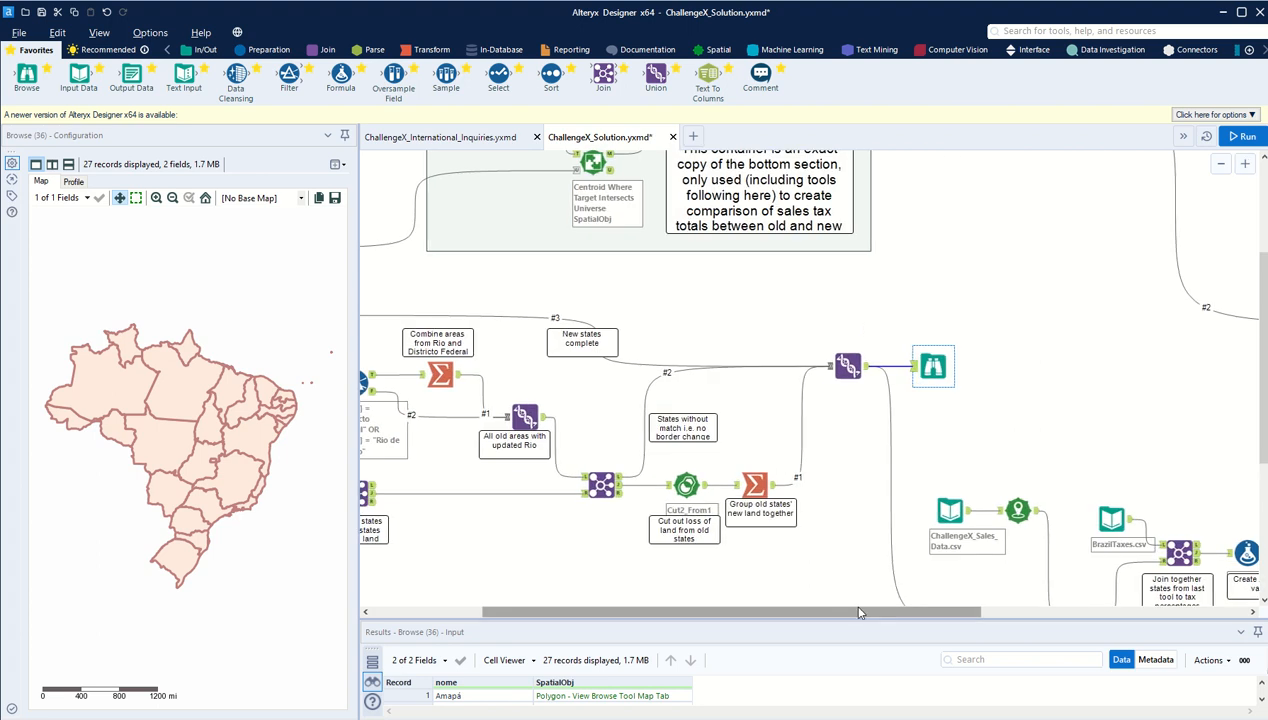
{"action": "left_click_drag", "start_coordinate": [858, 612], "coordinate": [745, 612]}
{"action": "scroll", "coordinate": [563, 299], "scroll_direction": "up", "scroll_amount": 1}
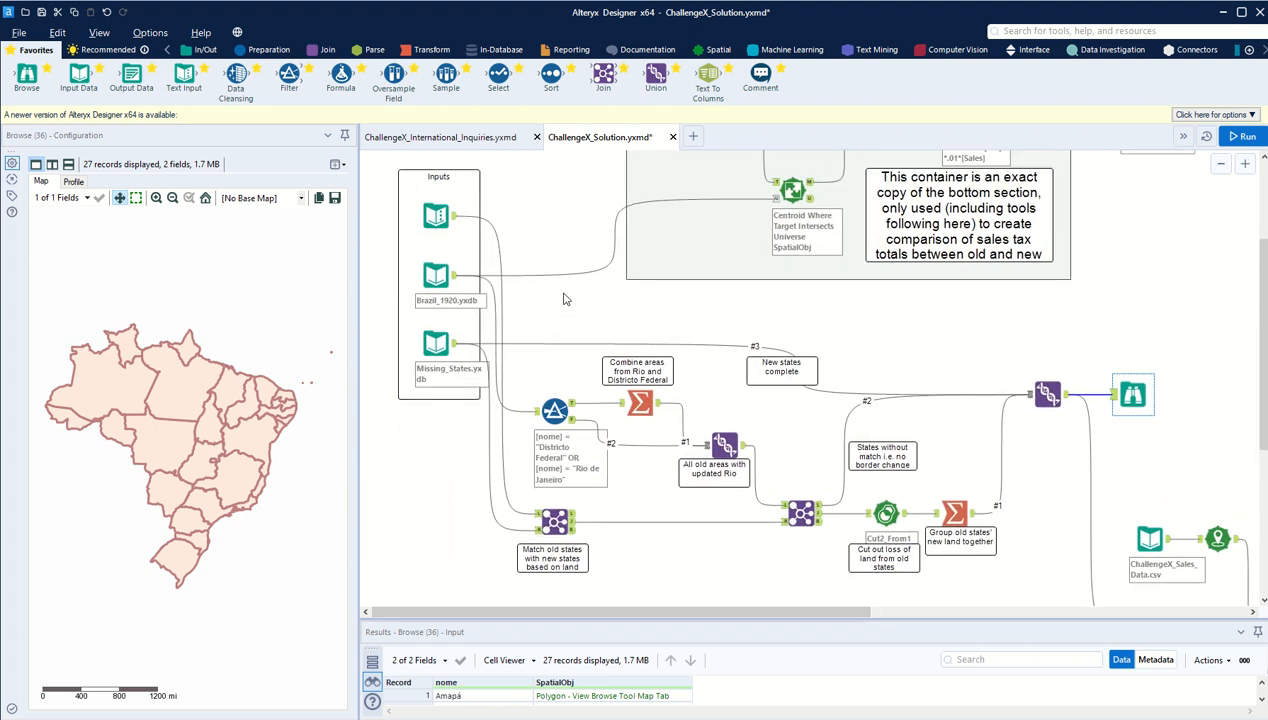
{"action": "scroll", "coordinate": [563, 299], "scroll_direction": "up", "scroll_amount": 1}
{"action": "scroll", "coordinate": [563, 299], "scroll_direction": "up", "scroll_amount": 2}
{"action": "scroll", "coordinate": [558, 308], "scroll_direction": "down", "scroll_amount": 4}
Step: Inspect the Districto Federal and Rio de Janeiro filter, its Brazil_1920.yxdb source and the Summarize tool combining both areas
{"action": "left_click", "coordinate": [554, 383]}
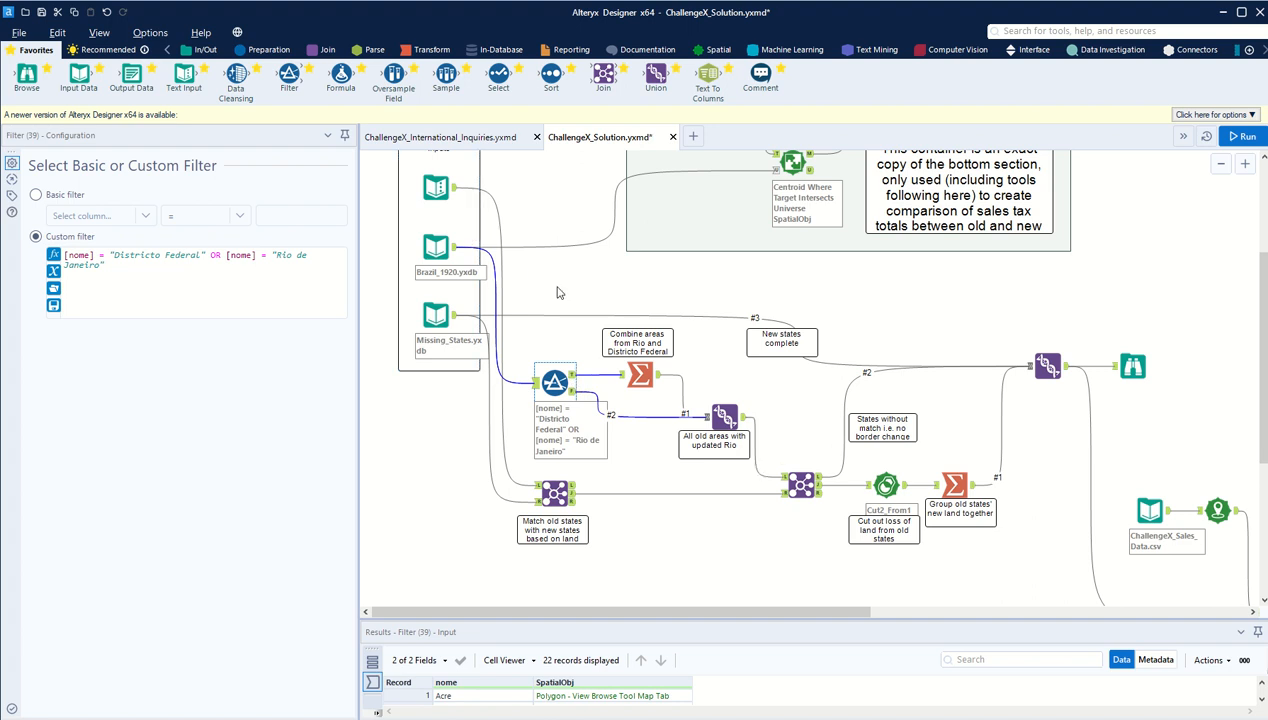
{"action": "left_click", "coordinate": [432, 252]}
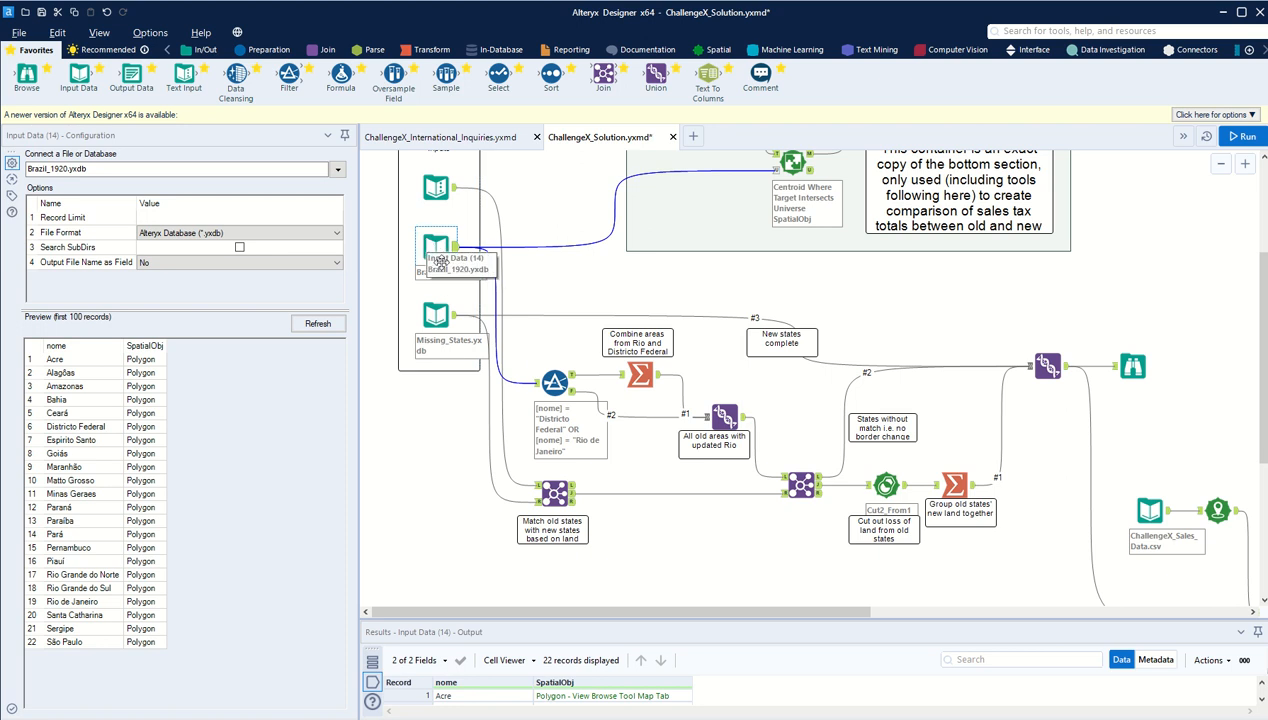
{"action": "left_click", "coordinate": [555, 383]}
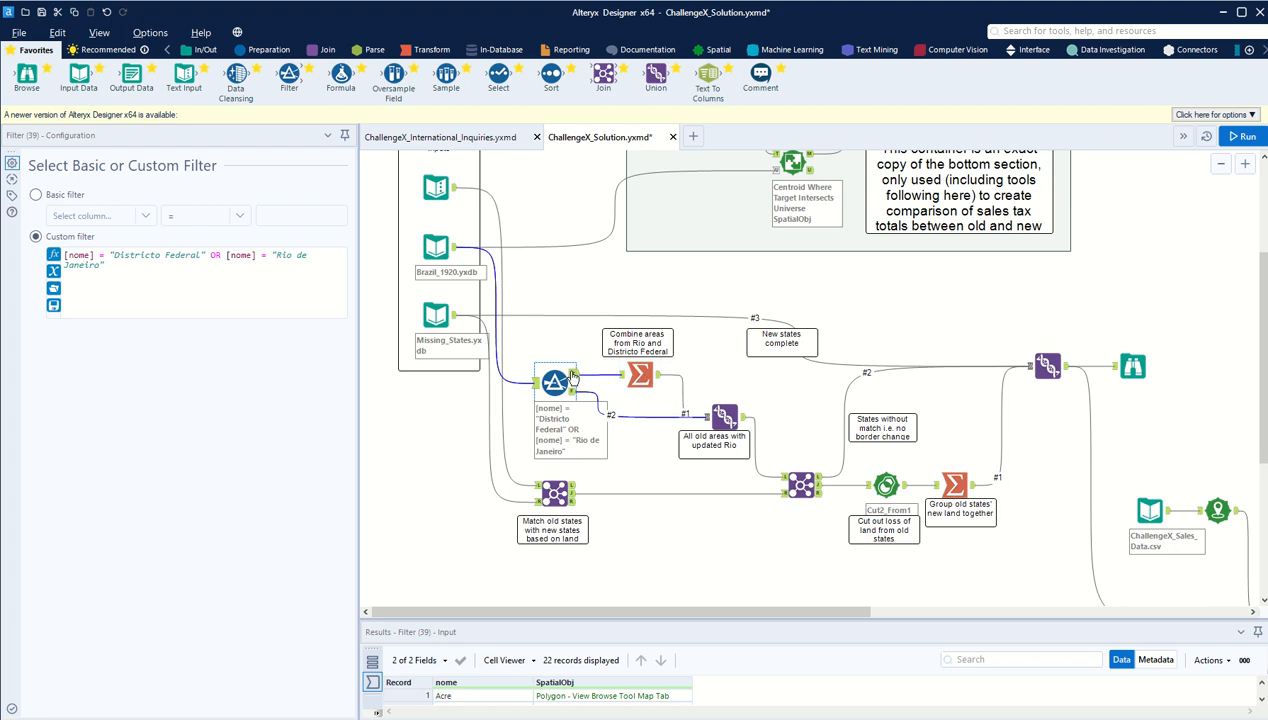
{"action": "left_click", "coordinate": [640, 376]}
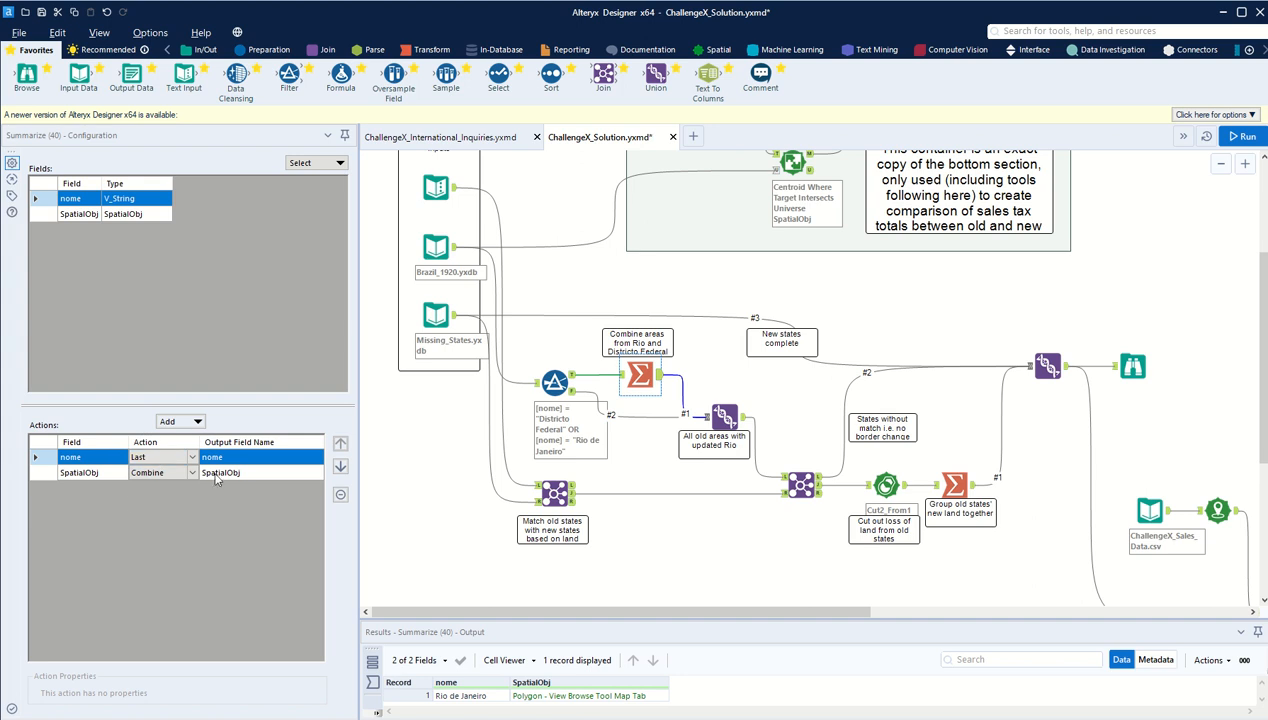
{"action": "scroll", "coordinate": [690, 300], "scroll_direction": "up", "scroll_amount": 3}
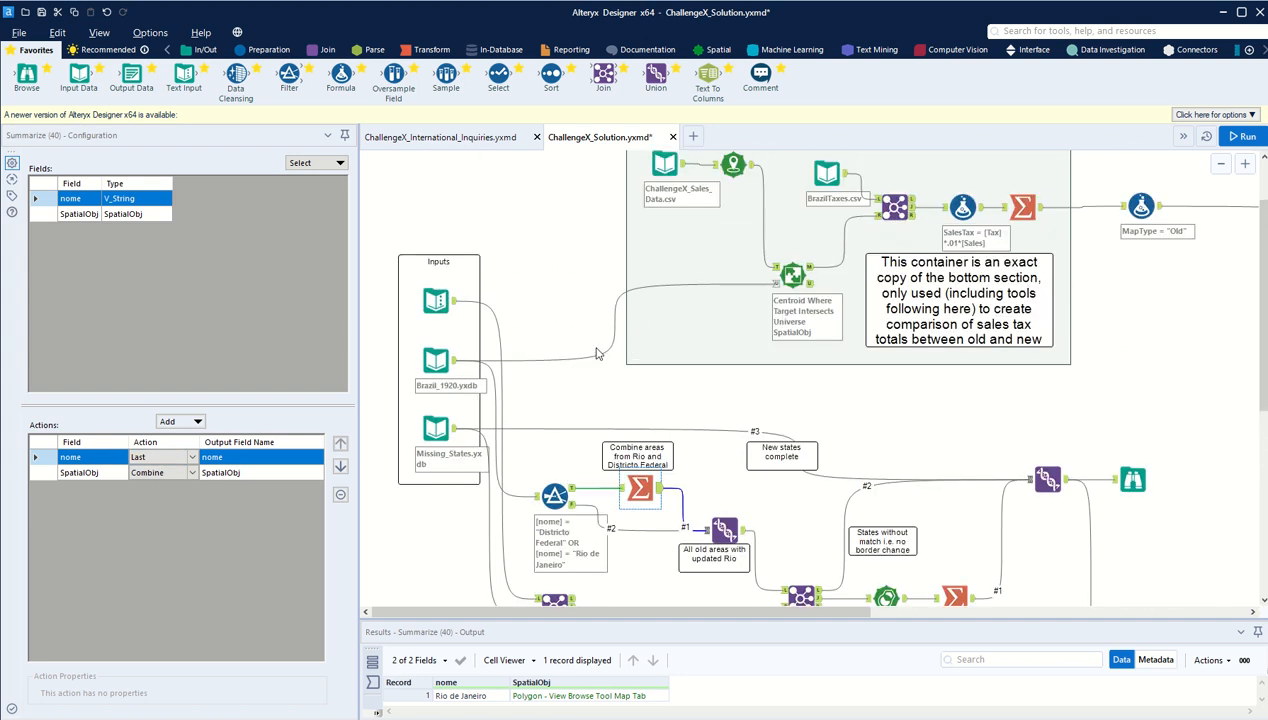
{"action": "scroll", "coordinate": [489, 391], "scroll_direction": "down", "scroll_amount": 2}
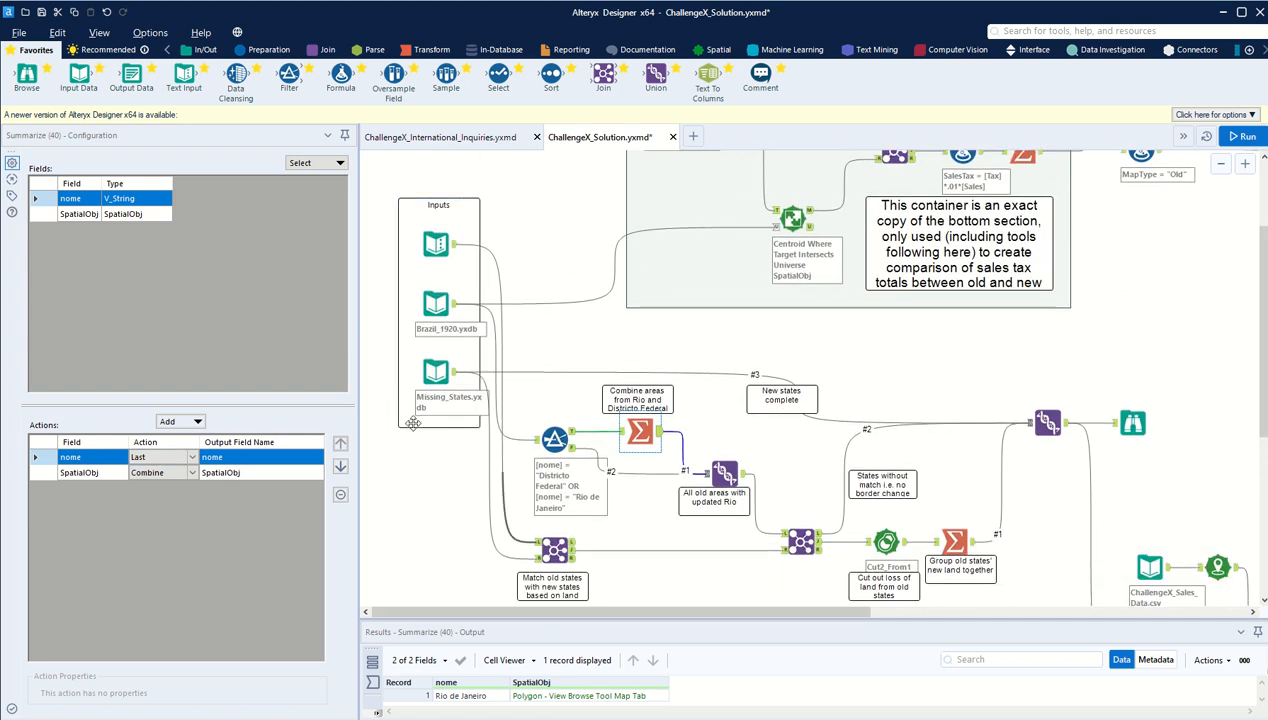
Step: Return to ChallengeX_International_Inquiries.yxmd and examine the Rio de Janeiro coast and Districto Federal borders close up on the 1920 map
{"action": "left_click", "coordinate": [430, 138]}
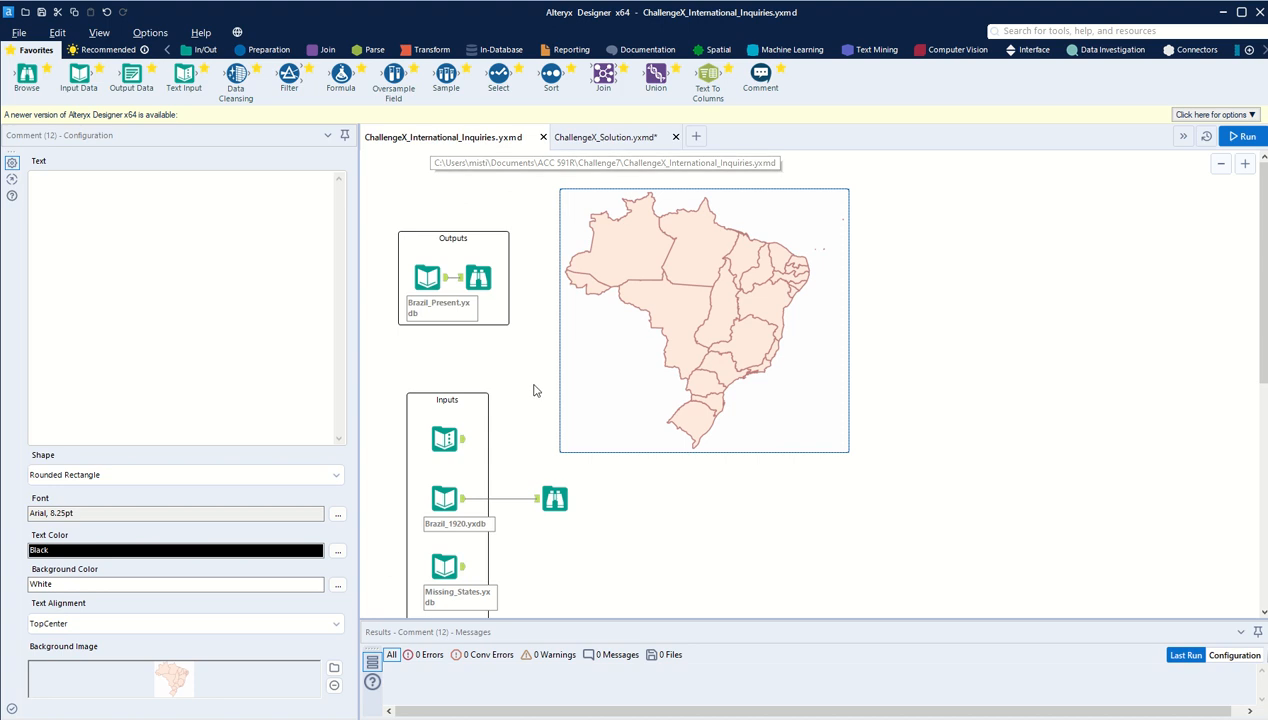
{"action": "scroll", "coordinate": [534, 390], "scroll_direction": "down", "scroll_amount": 4}
{"action": "scroll", "coordinate": [534, 390], "scroll_direction": "down", "scroll_amount": 1}
{"action": "left_click", "coordinate": [555, 357]}
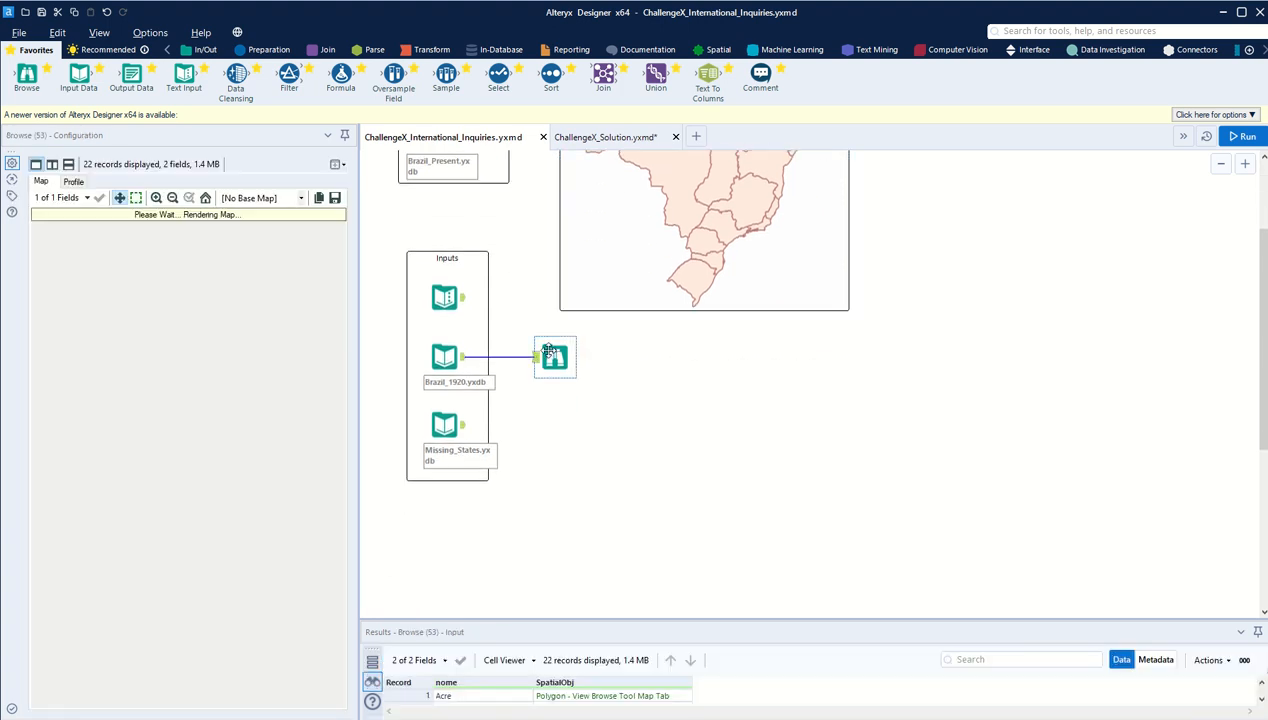
{"action": "scroll", "coordinate": [262, 521], "scroll_direction": "up", "scroll_amount": 3}
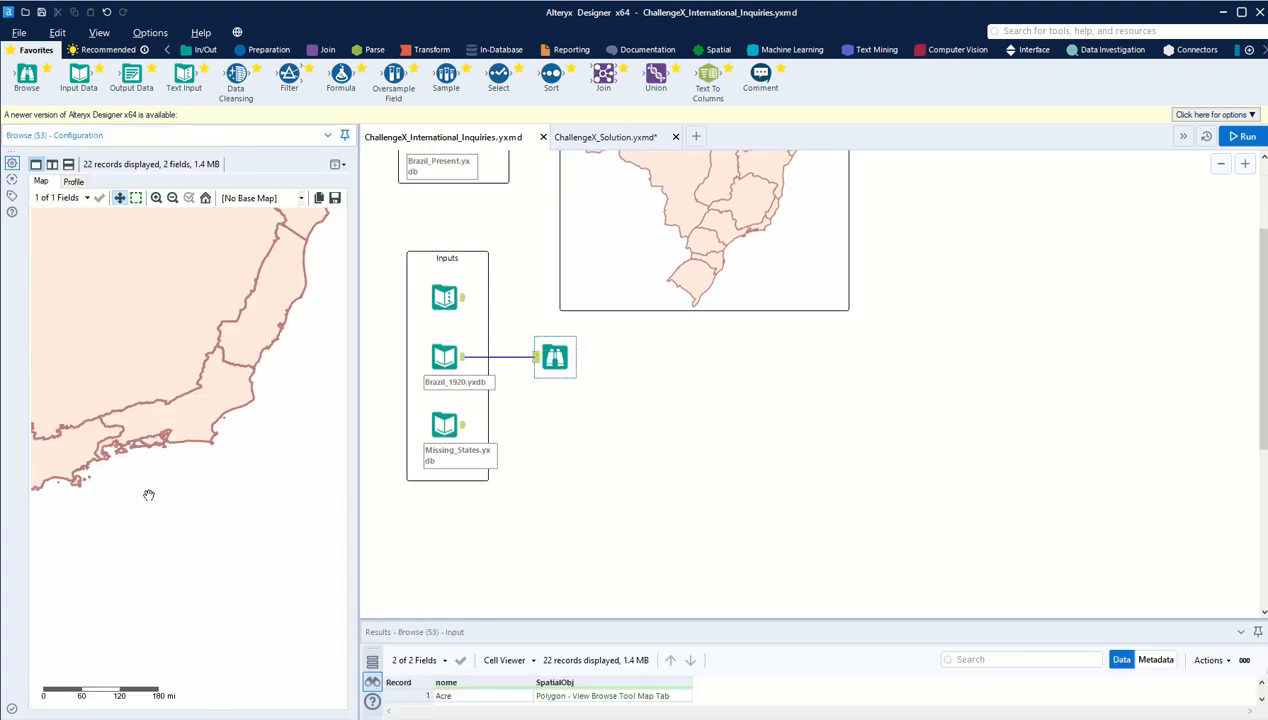
{"action": "left_click_drag", "start_coordinate": [144, 489], "coordinate": [208, 483]}
{"action": "scroll", "coordinate": [211, 487], "scroll_direction": "up", "scroll_amount": 2}
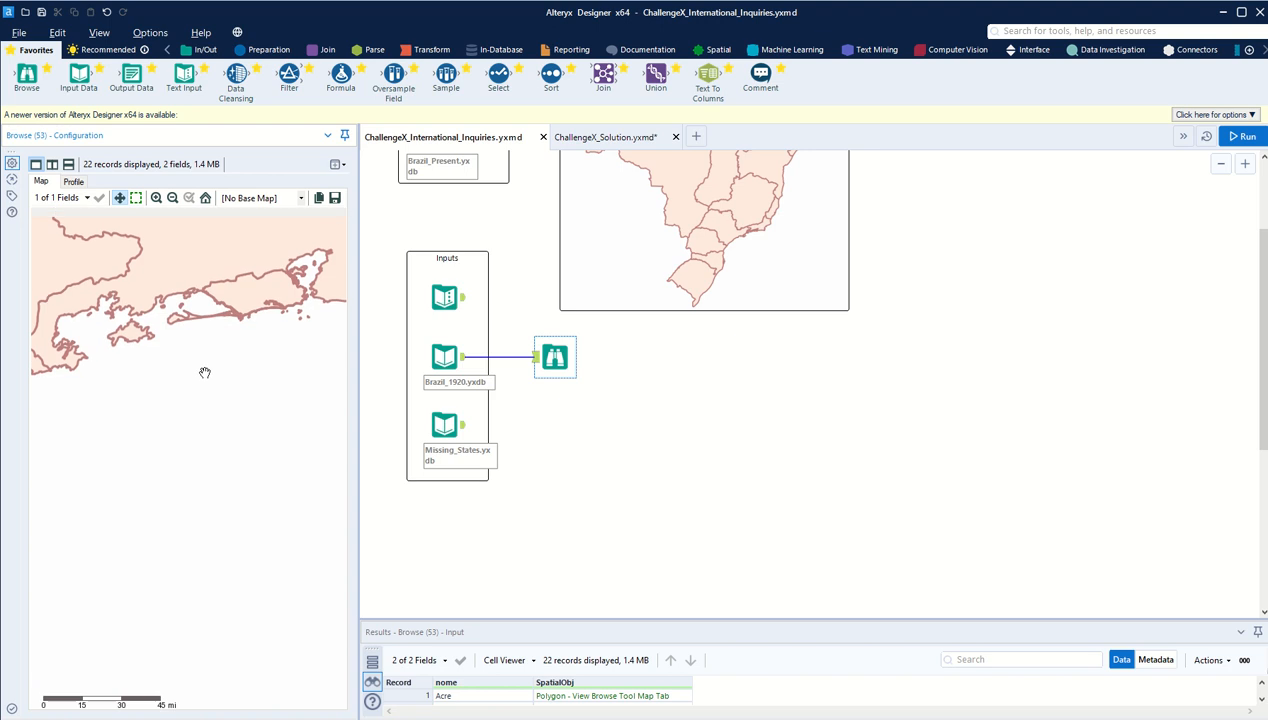
{"action": "left_click_drag", "start_coordinate": [100, 433], "coordinate": [156, 453]}
{"action": "scroll", "coordinate": [265, 429], "scroll_direction": "down", "scroll_amount": 1}
{"action": "scroll", "coordinate": [272, 375], "scroll_direction": "up", "scroll_amount": 2}
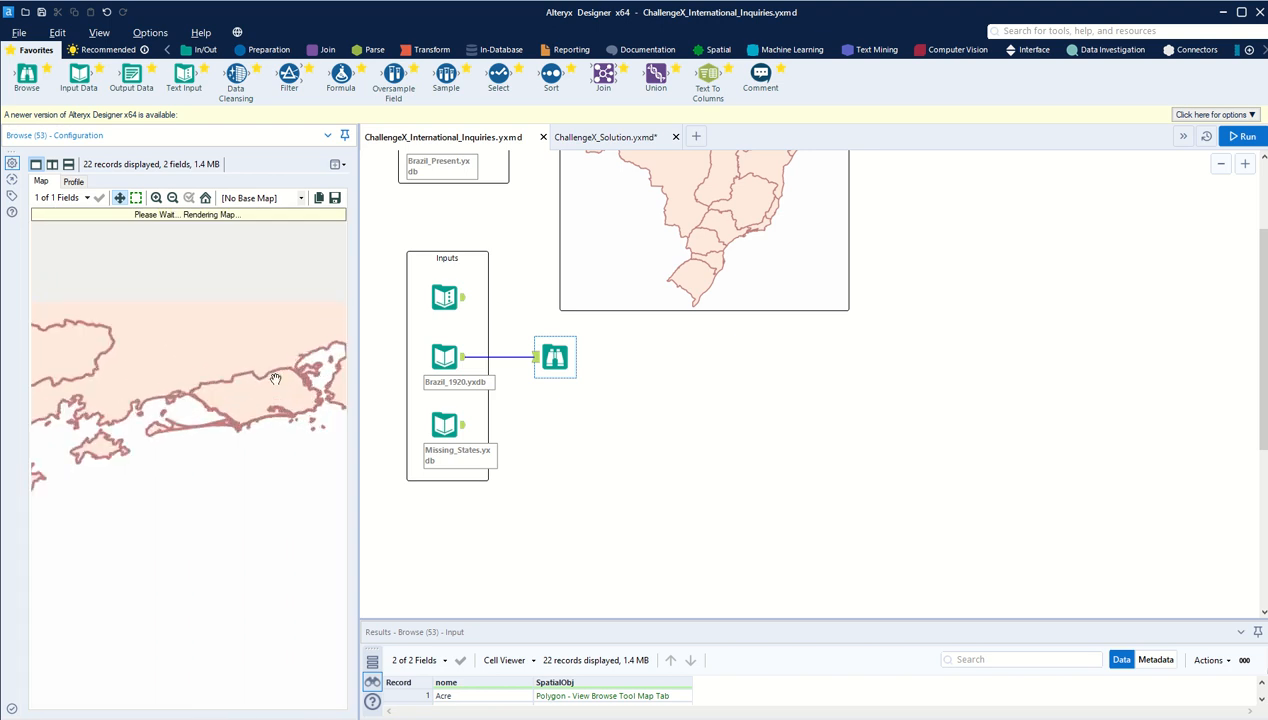
{"action": "left_click_drag", "start_coordinate": [272, 375], "coordinate": [205, 403]}
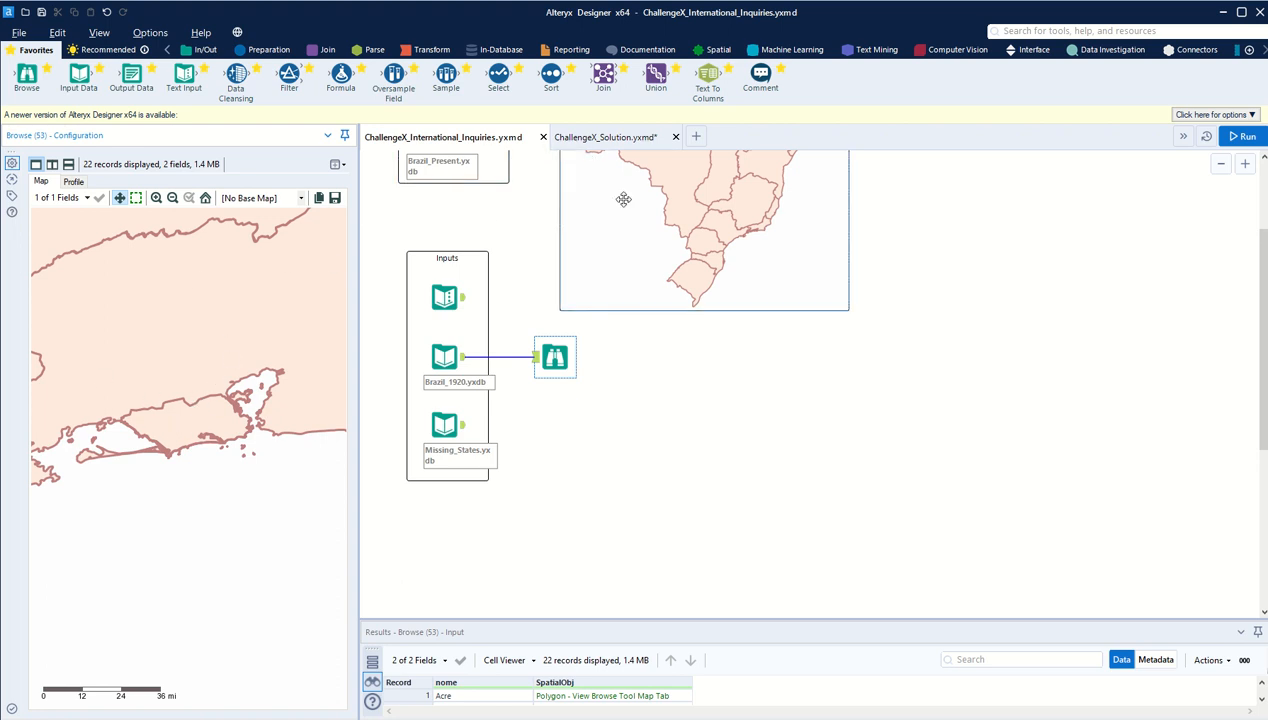
Step: Open the Brazil_Present.yxdb map in its Browse tool and examine the Rio de Janeiro coast close up
{"action": "scroll", "coordinate": [504, 294], "scroll_direction": "up", "scroll_amount": 2}
{"action": "left_click", "coordinate": [478, 220]}
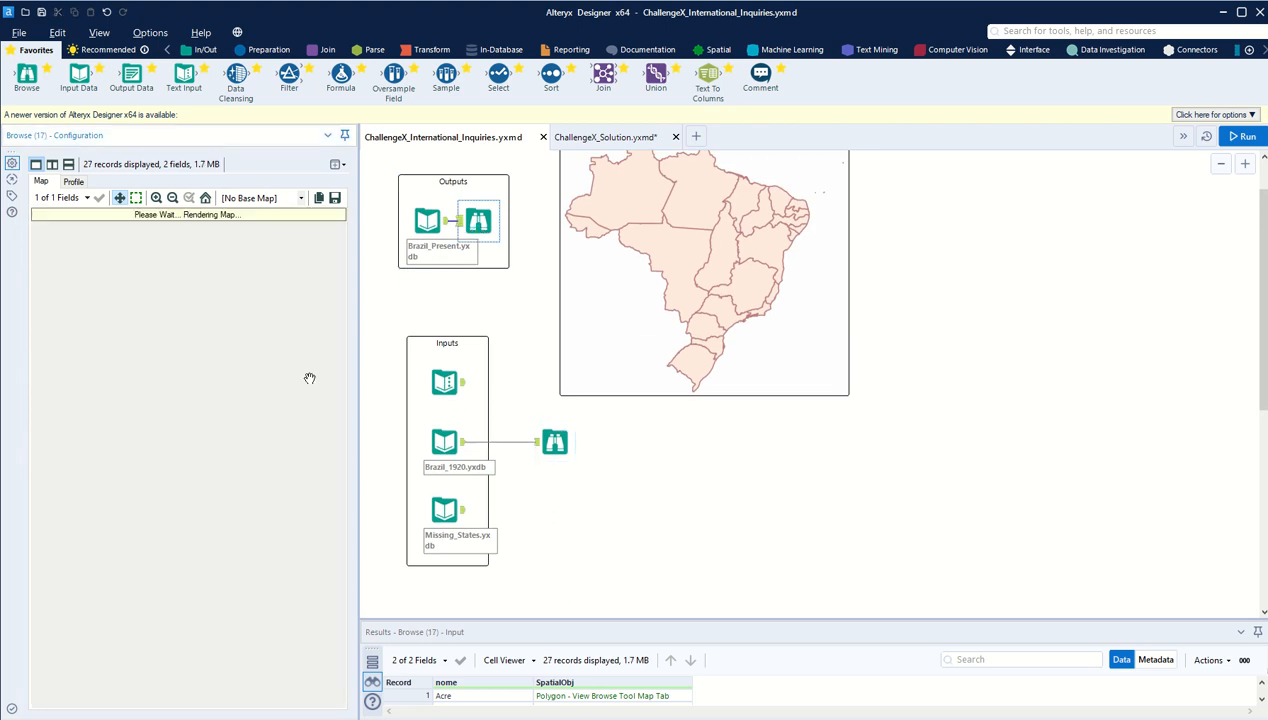
{"action": "scroll", "coordinate": [245, 460], "scroll_direction": "up", "scroll_amount": 3}
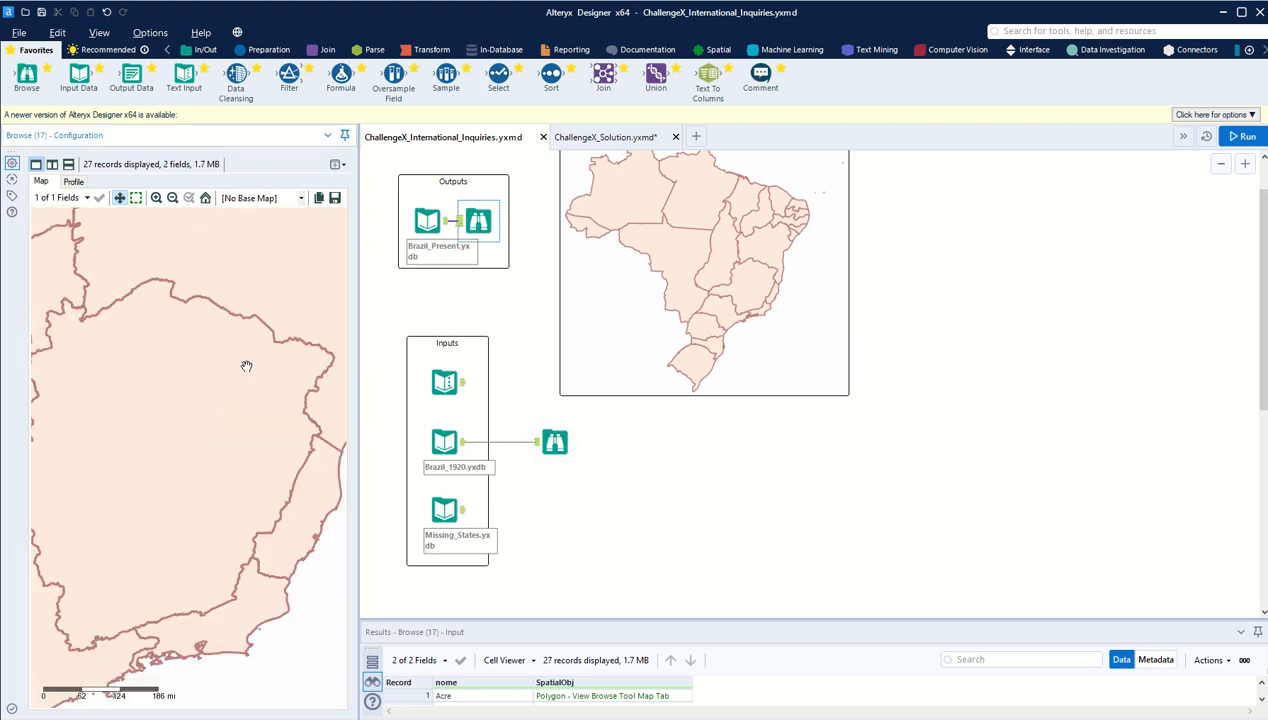
{"action": "scroll", "coordinate": [167, 377], "scroll_direction": "up", "scroll_amount": 4}
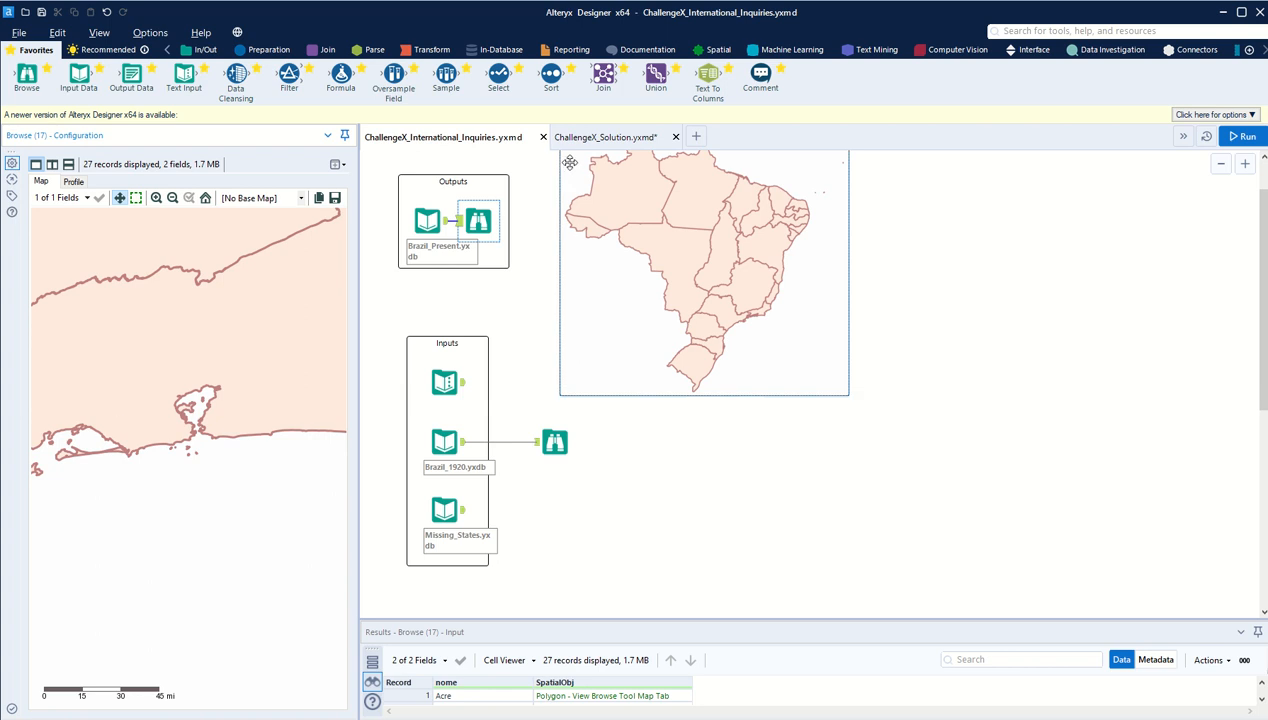
Step: In ChallengeX_Solution.yxmd, attach a Browse tool to the Summarize tool combining Rio and Districto Federal, and run the workflow
{"action": "left_click", "coordinate": [603, 137]}
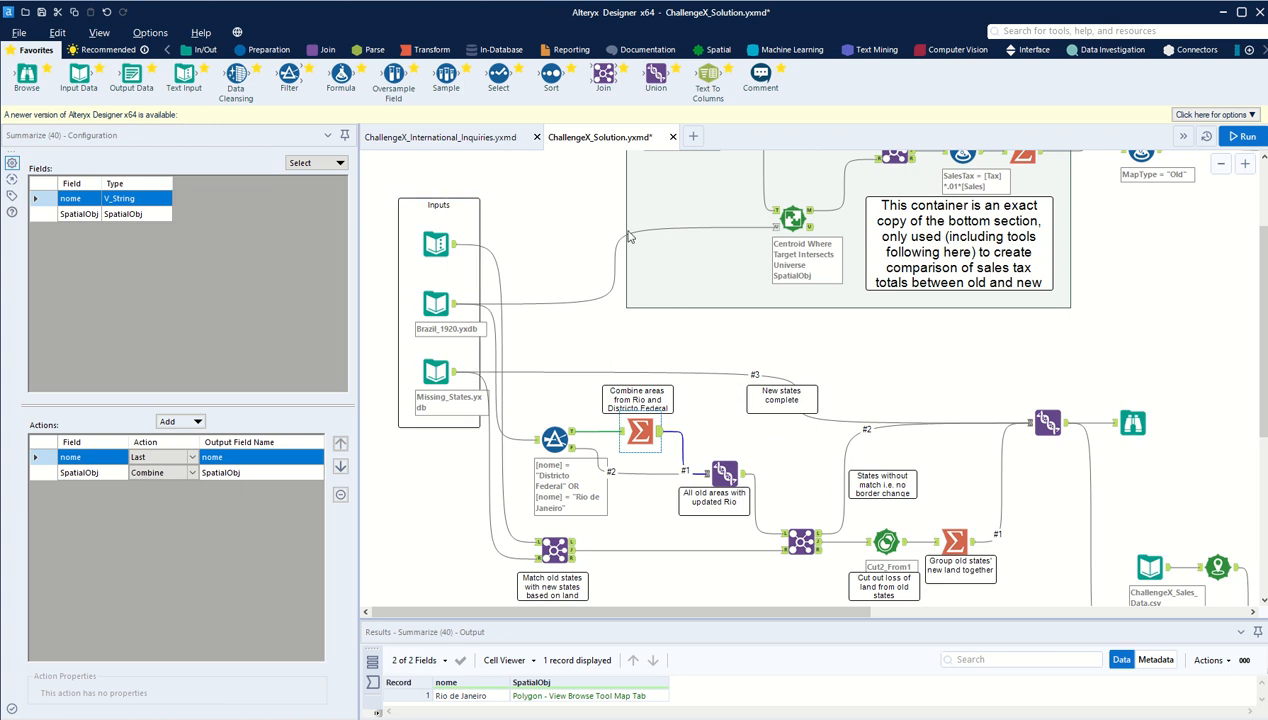
{"action": "left_click", "coordinate": [88, 473]}
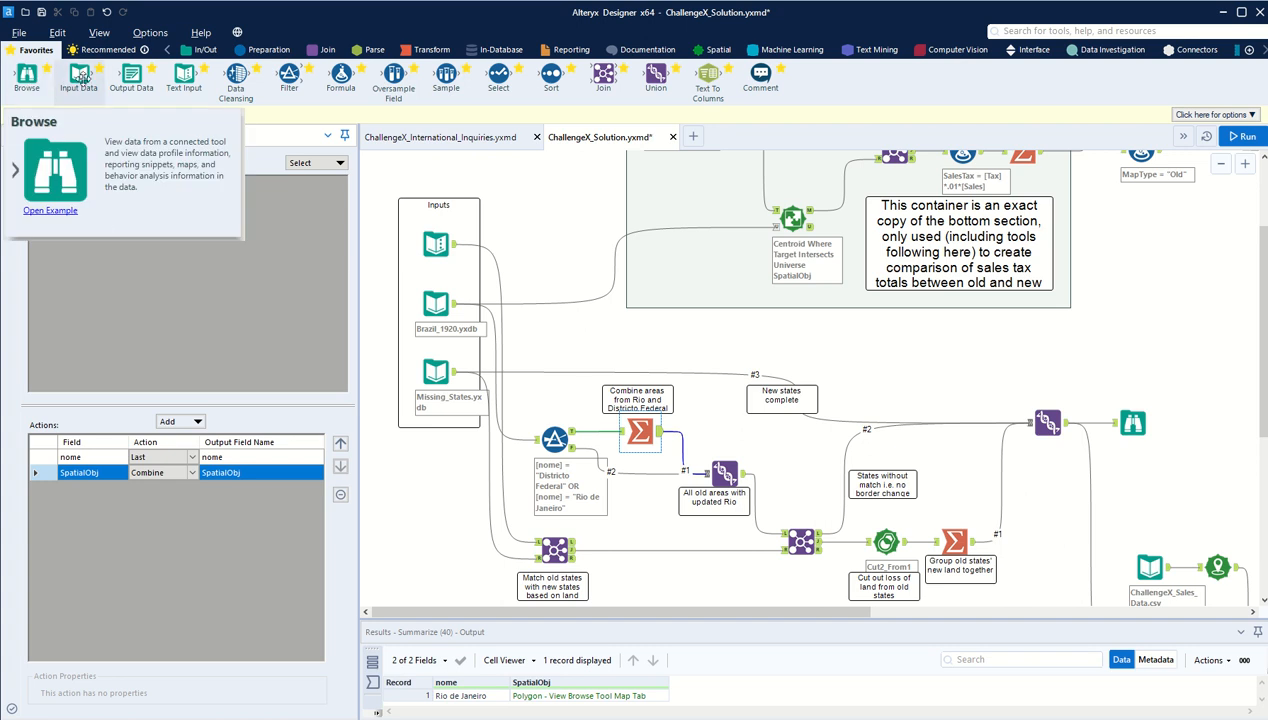
{"action": "left_click_drag", "start_coordinate": [27, 75], "coordinate": [699, 412]}
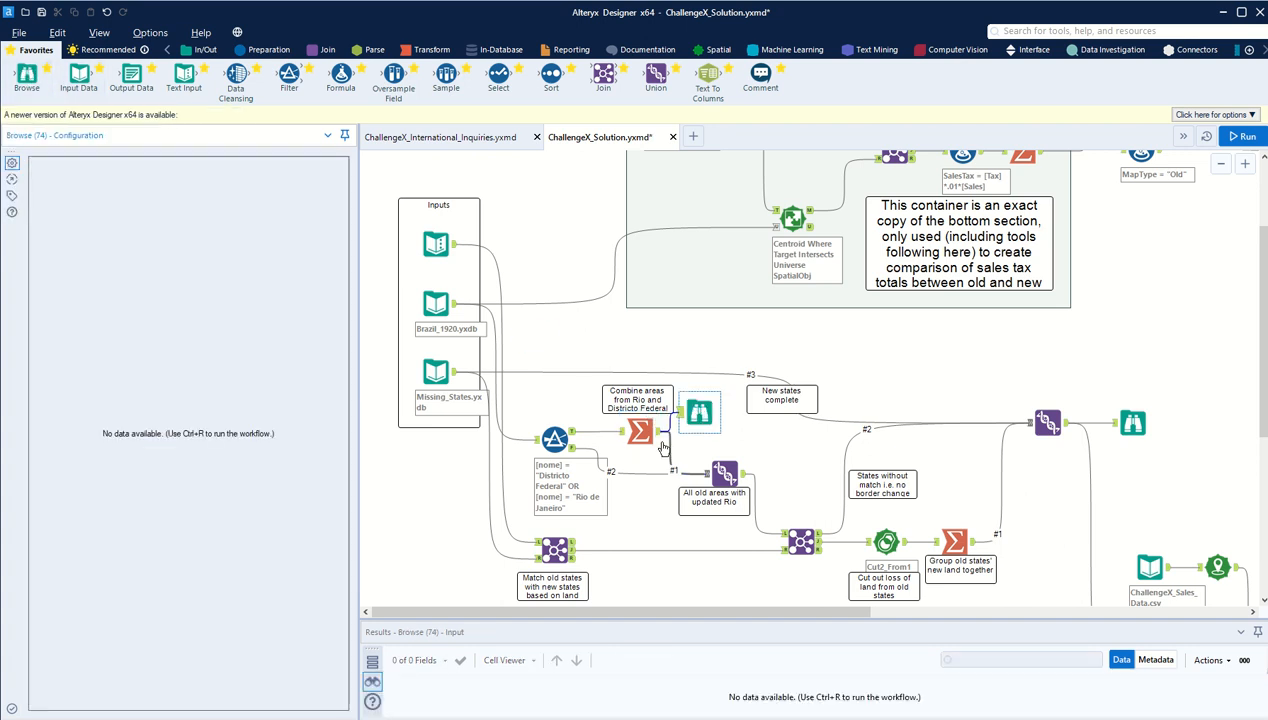
{"action": "left_click", "coordinate": [1244, 136]}
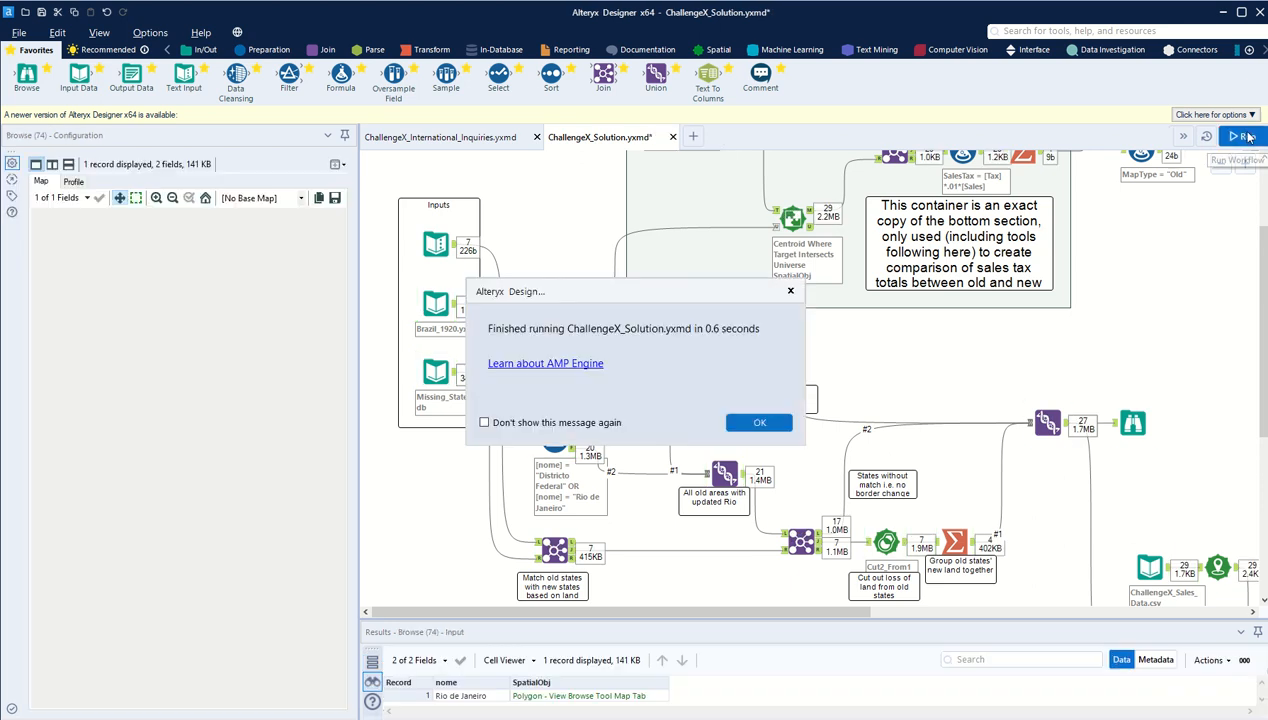
{"action": "key", "text": "Return"}
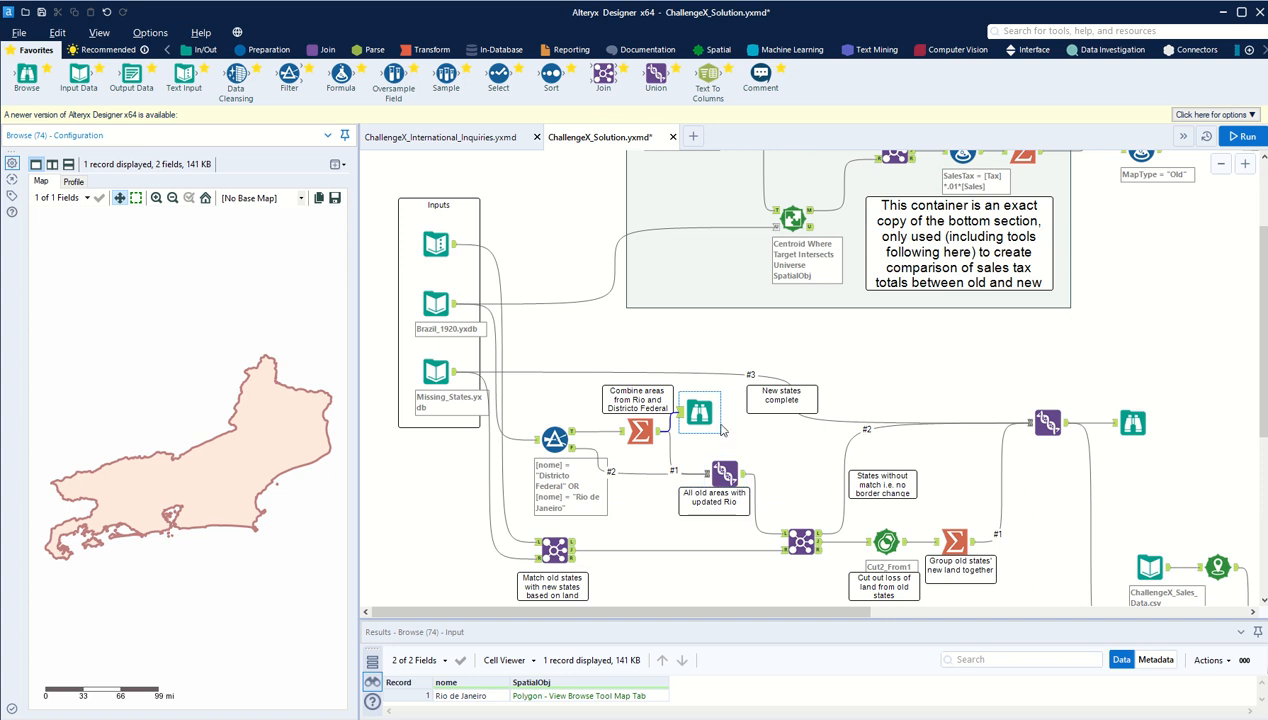
Step: Check the False output of the Districto Federal and Rio de Janeiro filter, and remove the Browse tool attached to the Summarize tool
{"action": "left_click", "coordinate": [554, 439]}
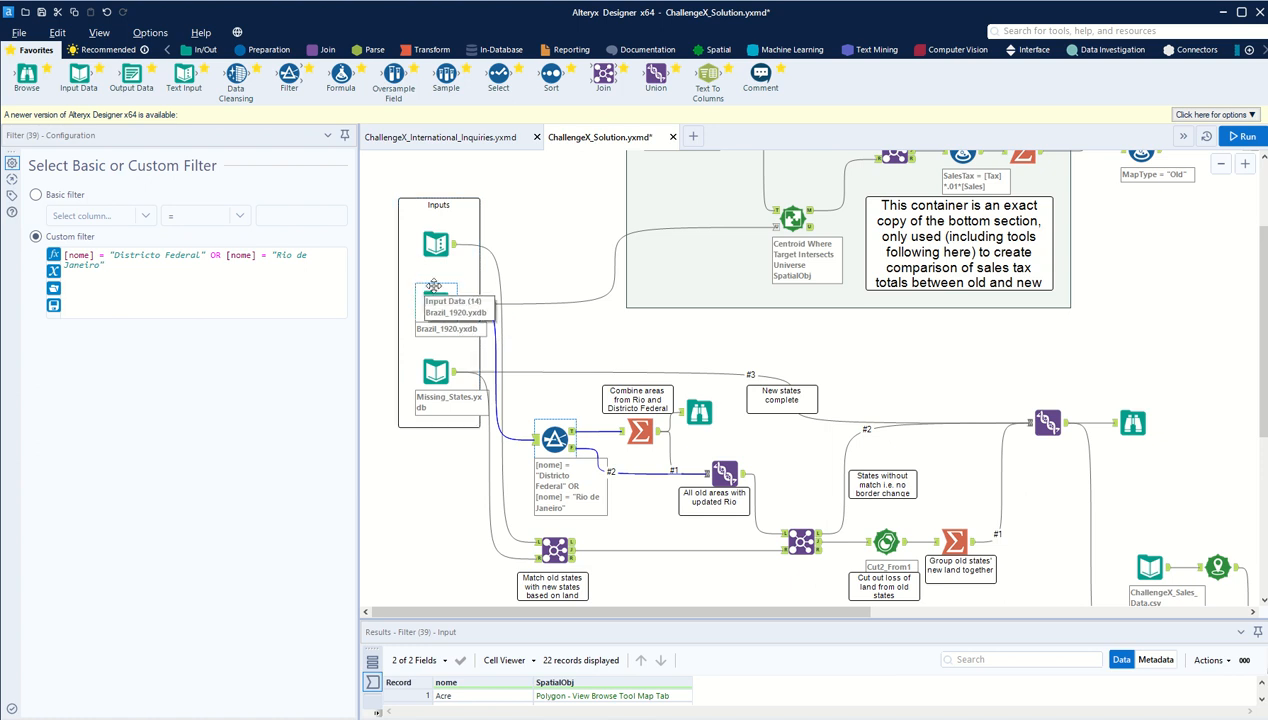
{"action": "left_click", "coordinate": [572, 451]}
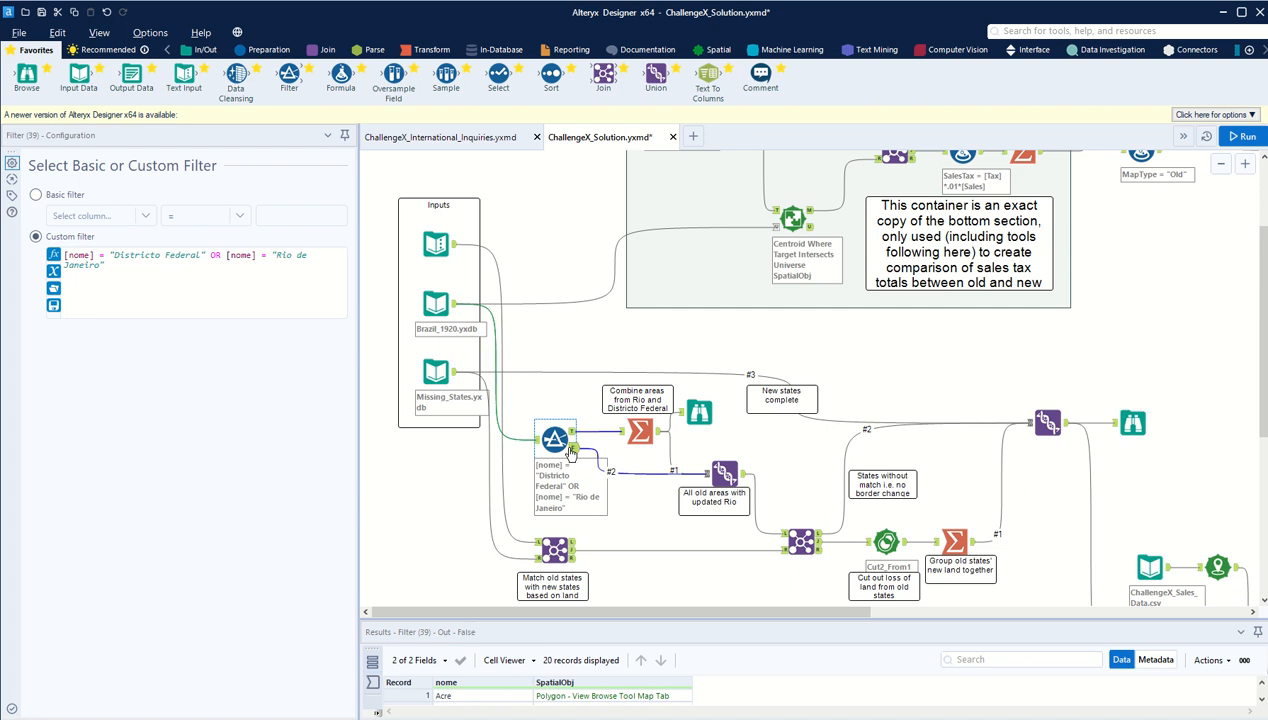
{"action": "left_click", "coordinate": [657, 458]}
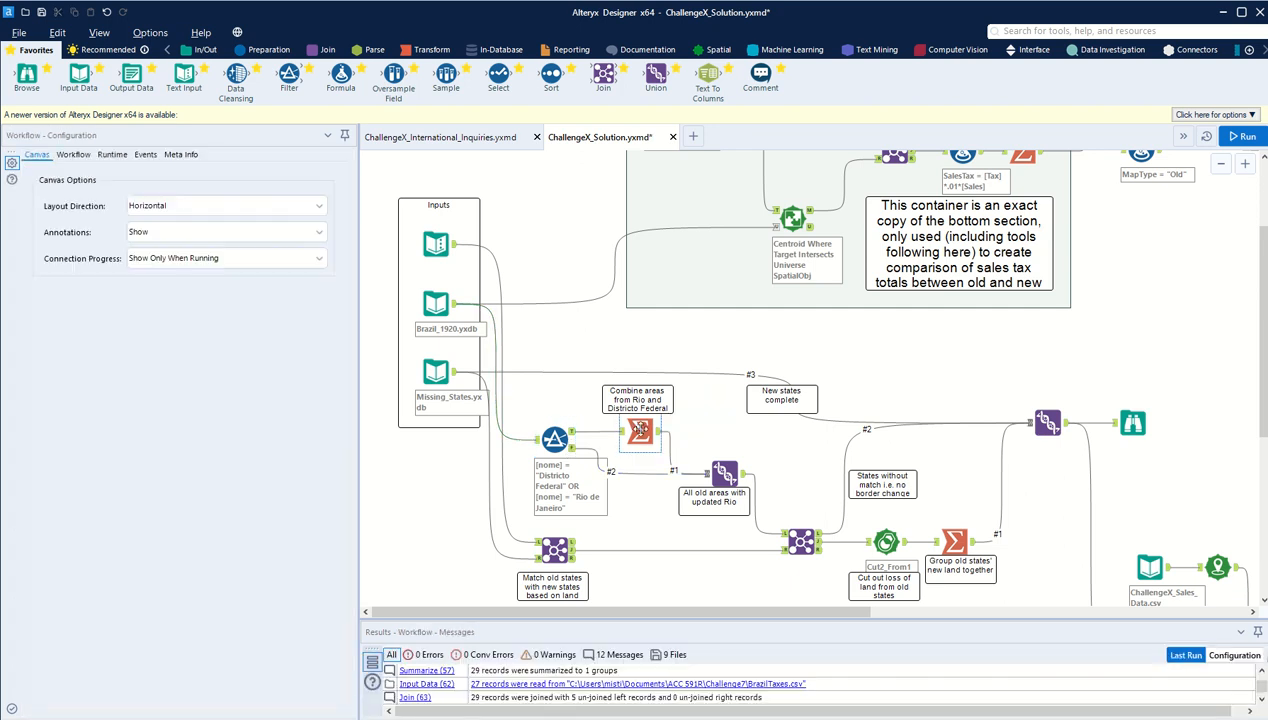
Step: Inspect the Summarize tool and the Union that puts the updated Rio together with the other old areas
{"action": "left_click", "coordinate": [638, 428]}
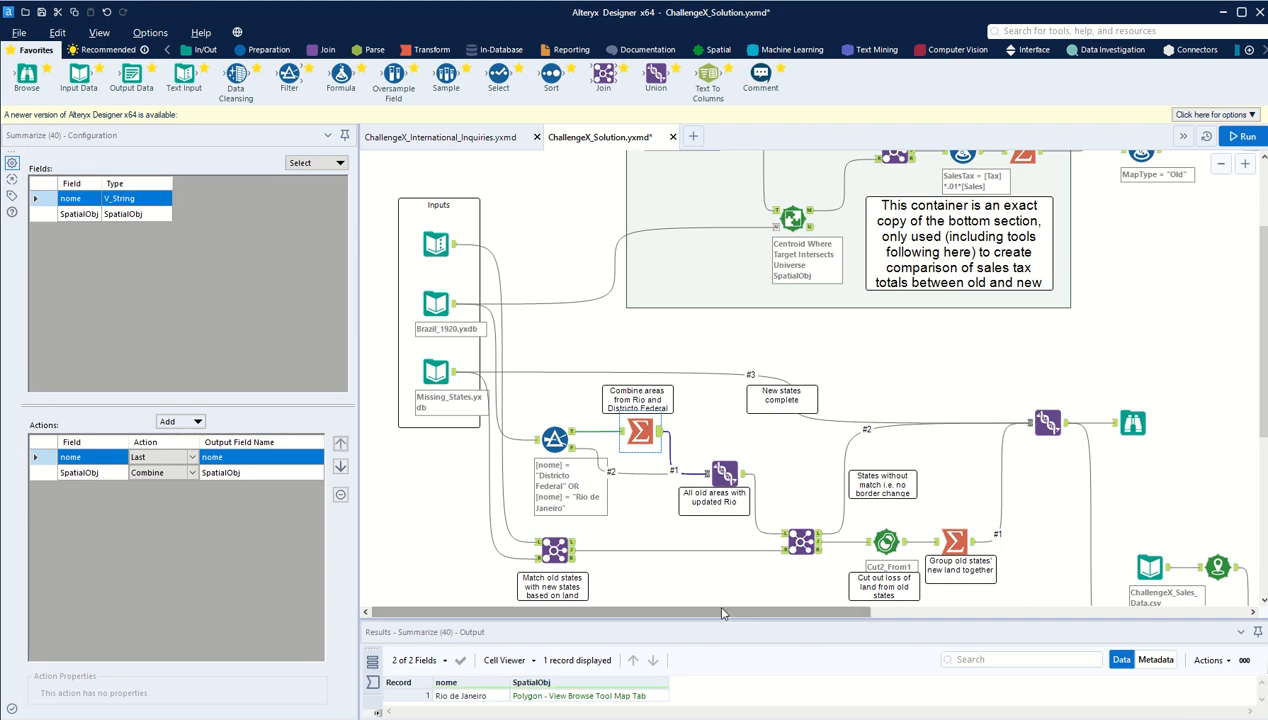
{"action": "scroll", "coordinate": [735, 530], "scroll_direction": "down", "scroll_amount": 3}
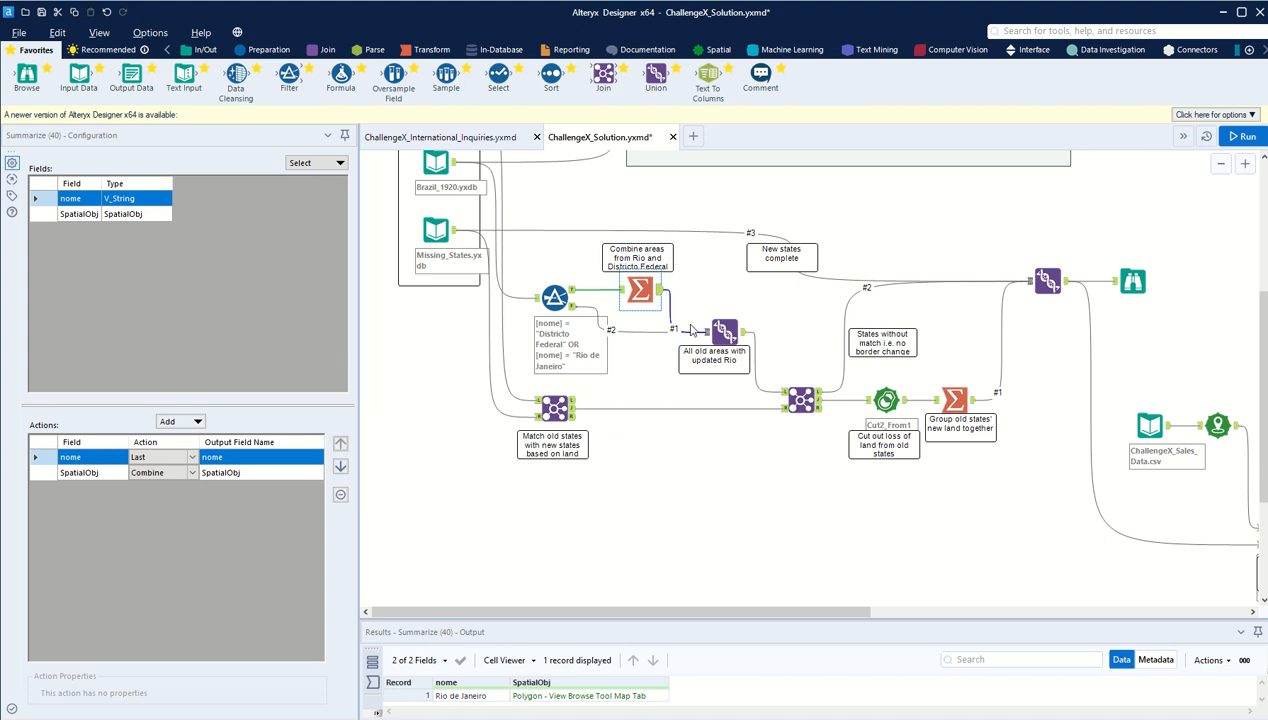
{"action": "left_click", "coordinate": [743, 338]}
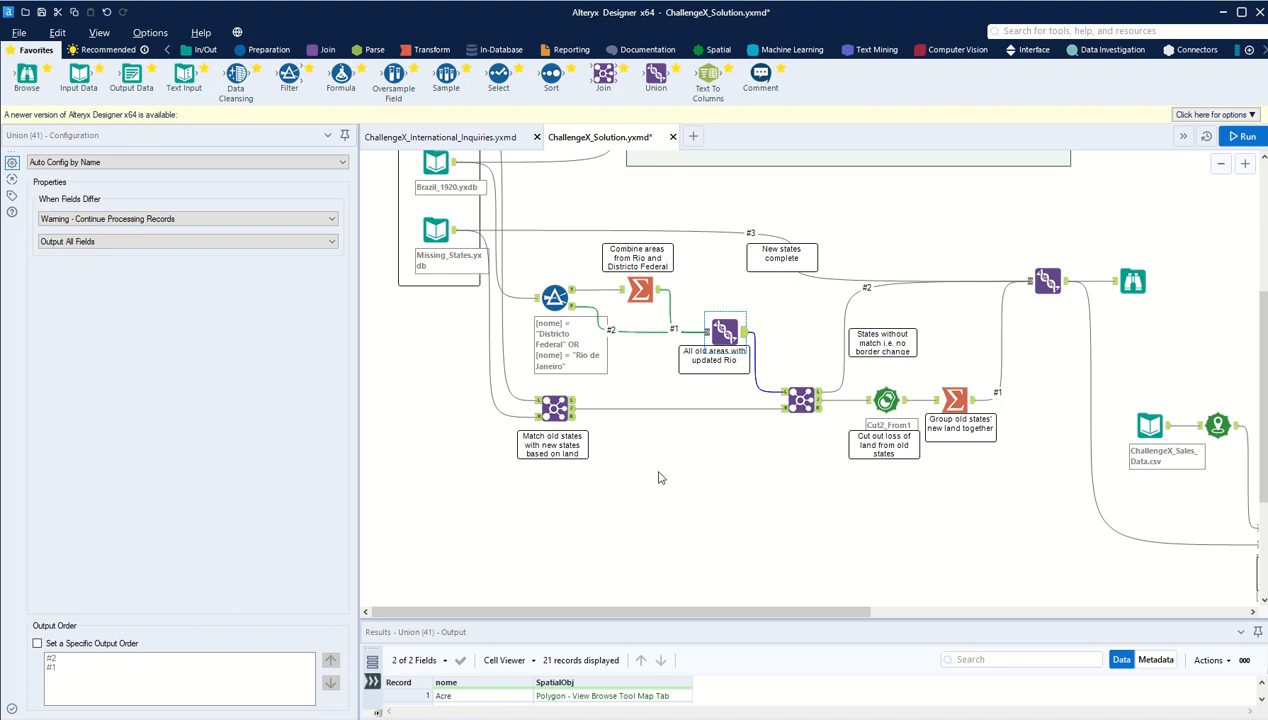
{"action": "scroll", "coordinate": [720, 480], "scroll_direction": "up", "scroll_amount": 3}
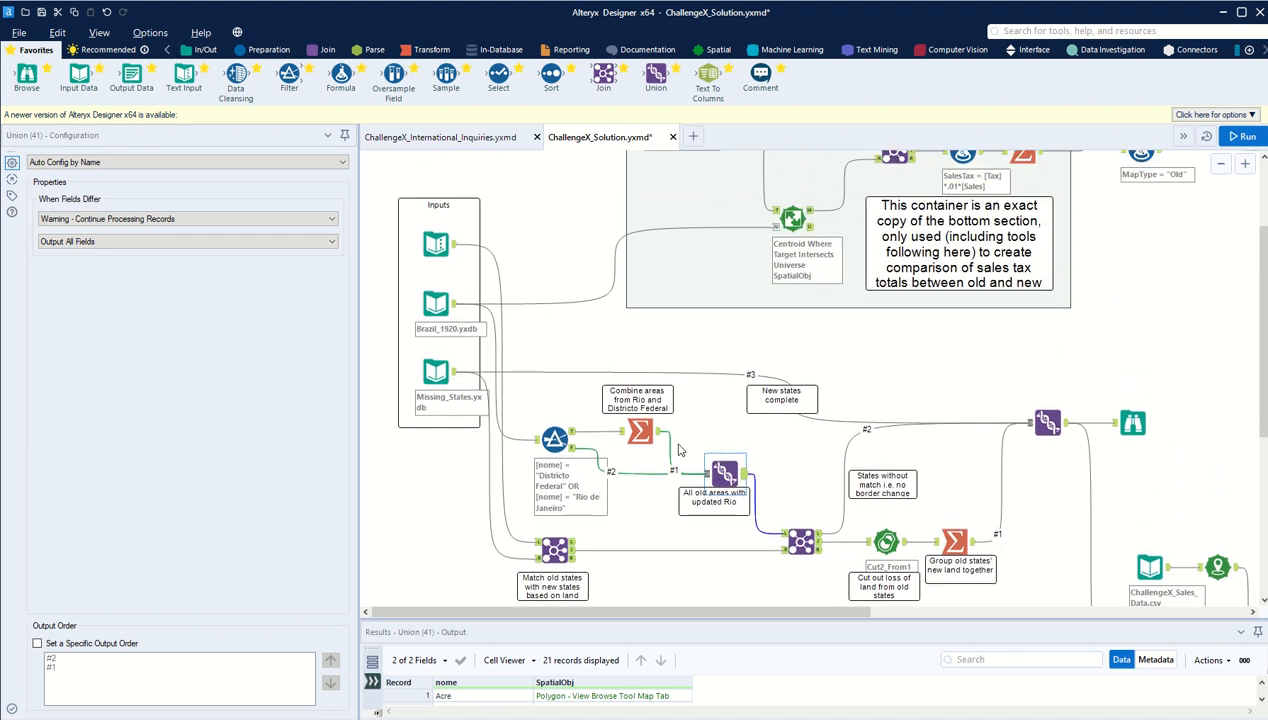
{"action": "scroll", "coordinate": [600, 360], "scroll_direction": "down", "scroll_amount": 3}
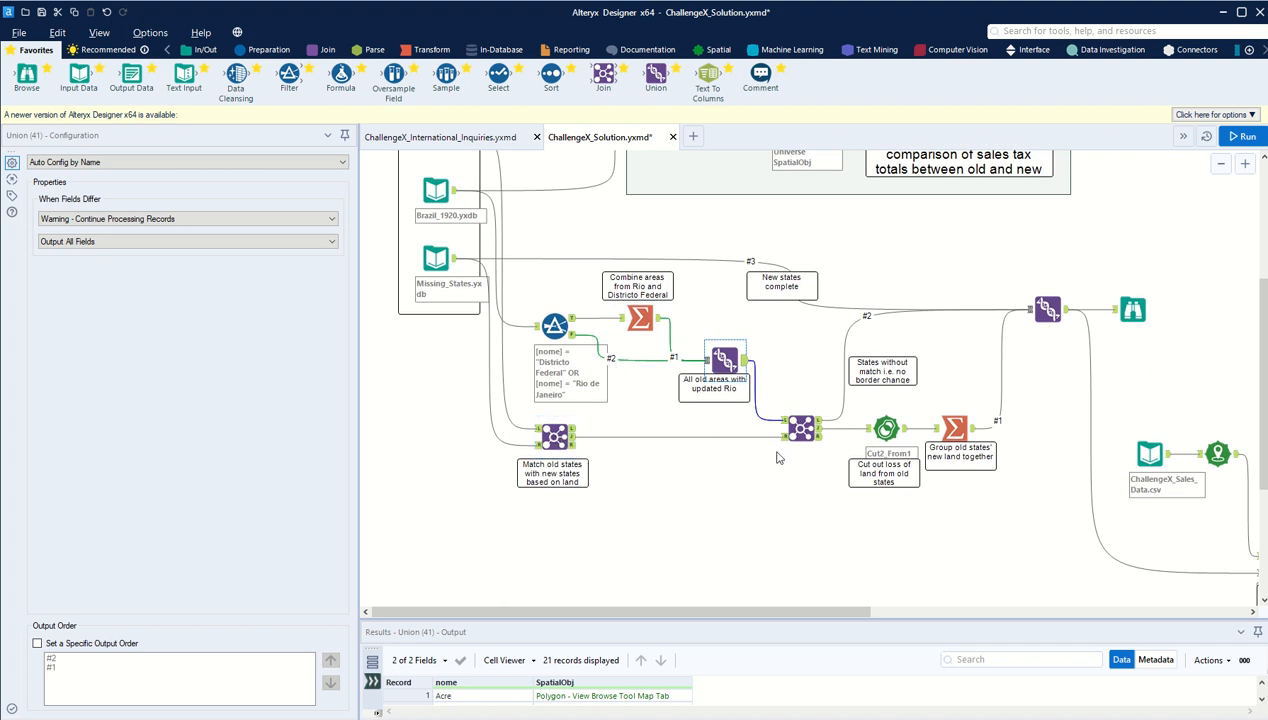
Step: Inspect the Join matching New State Gaining Land to nome, along with its Text Input and Missing_States.yxdb sources
{"action": "left_click", "coordinate": [801, 430]}
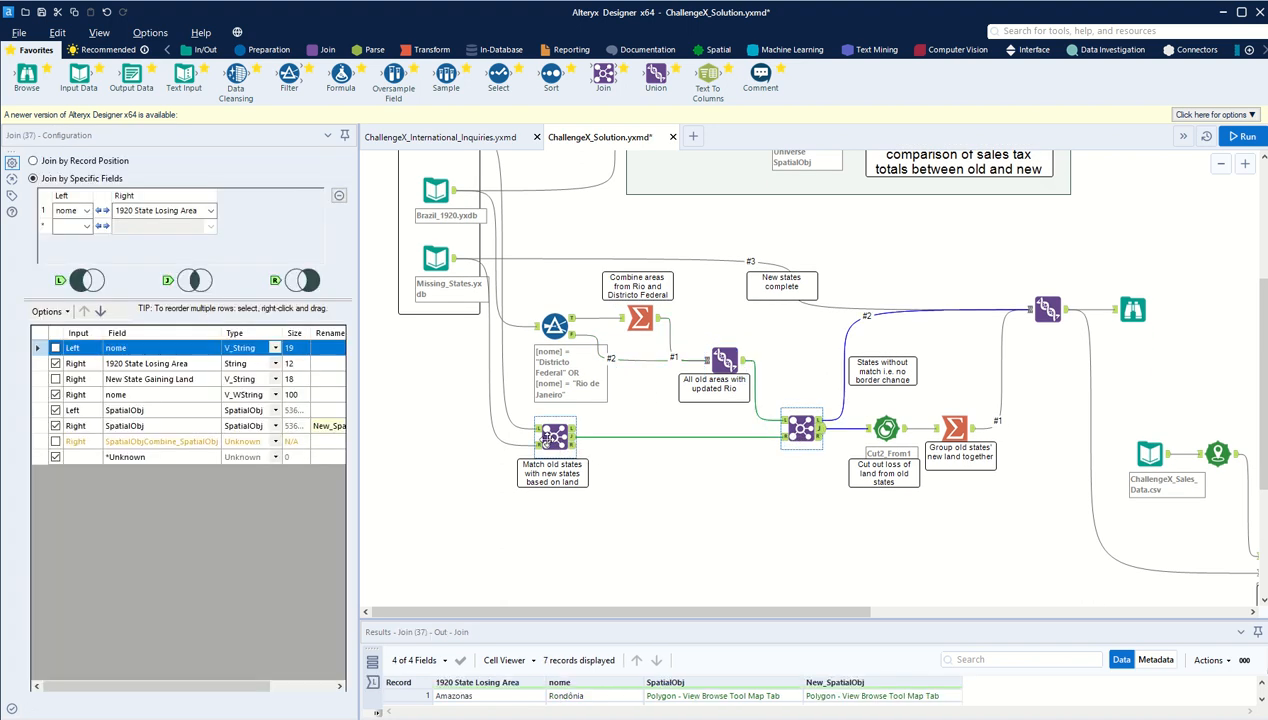
{"action": "left_click", "coordinate": [548, 438]}
{"action": "scroll", "coordinate": [439, 513], "scroll_direction": "up", "scroll_amount": 2}
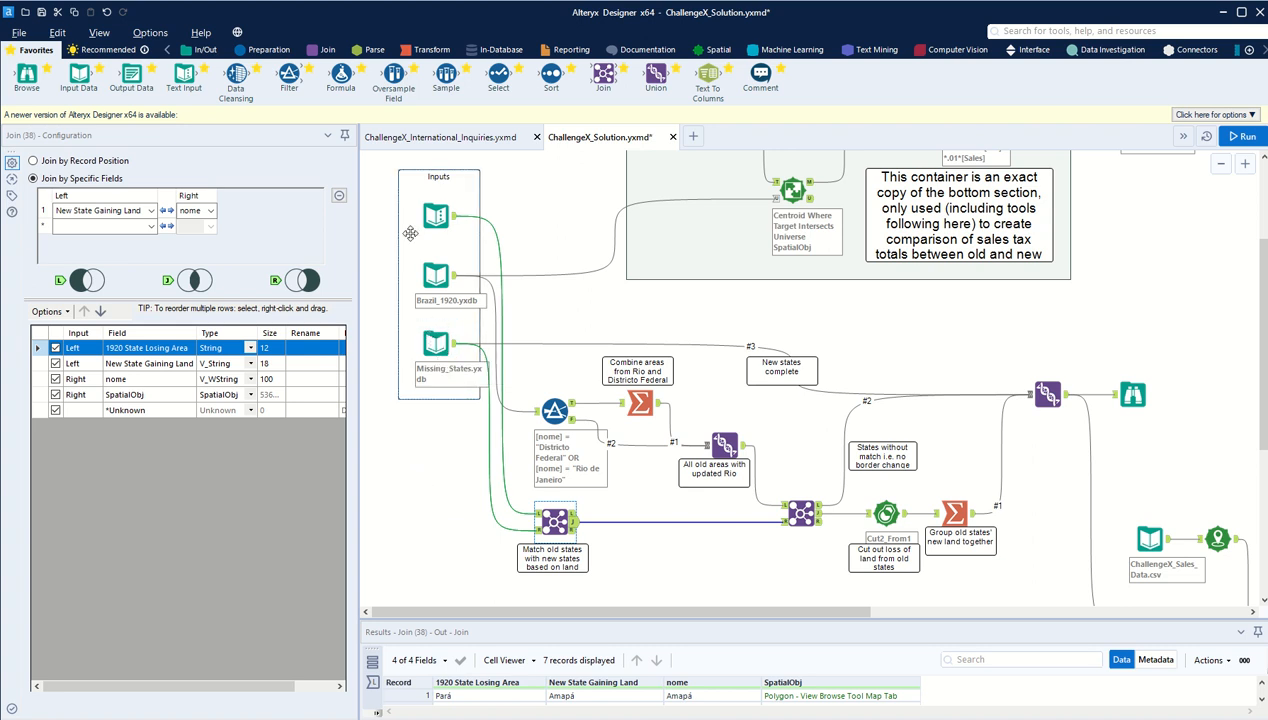
{"action": "left_click", "coordinate": [436, 216]}
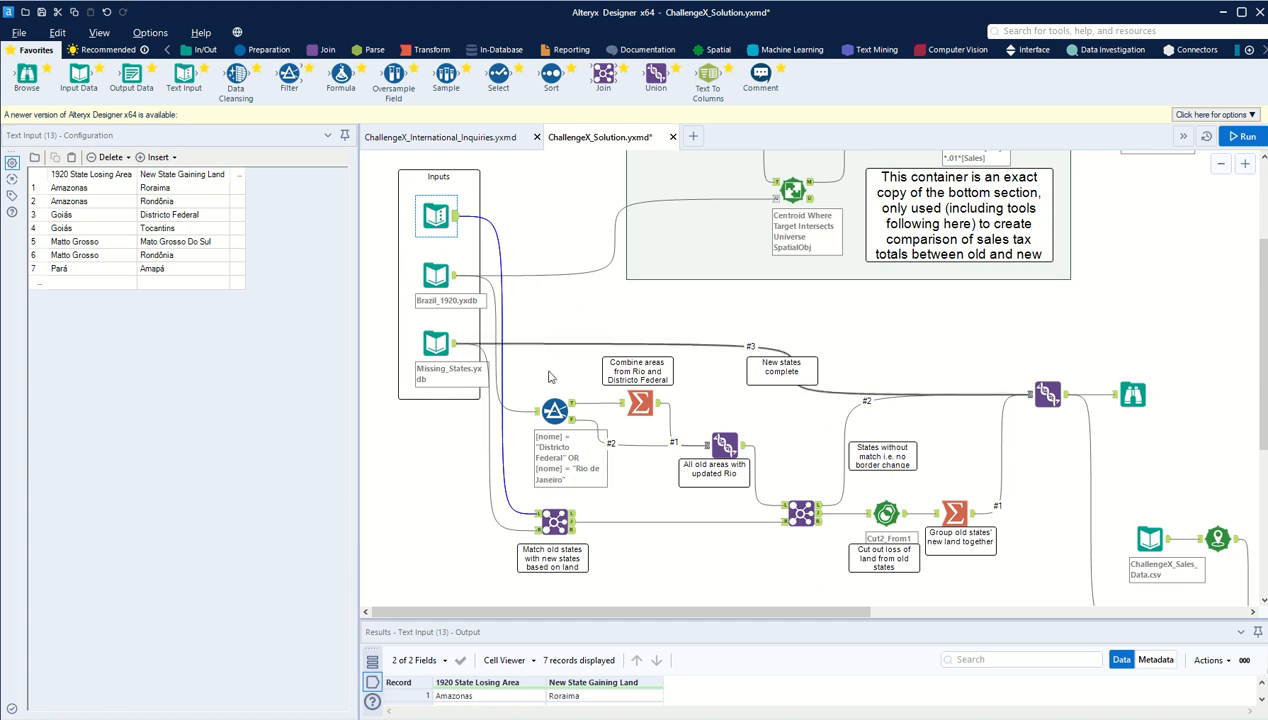
{"action": "left_click", "coordinate": [537, 521]}
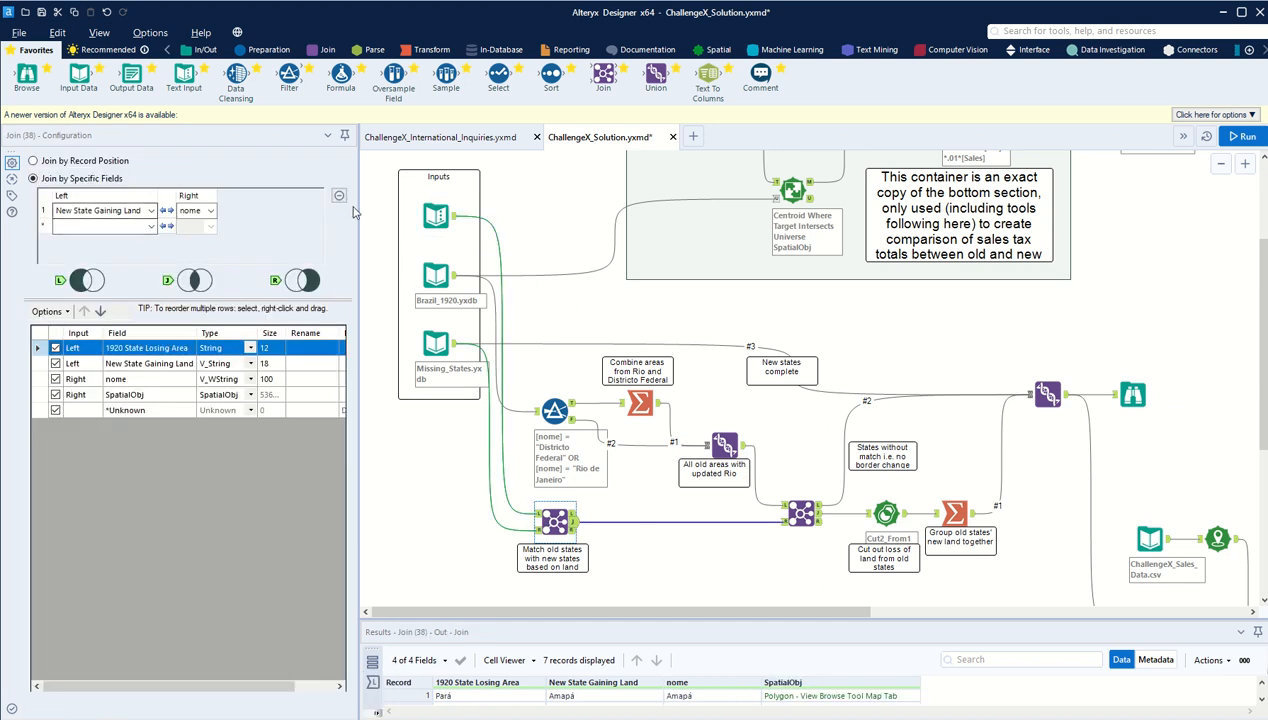
{"action": "left_click", "coordinate": [432, 218]}
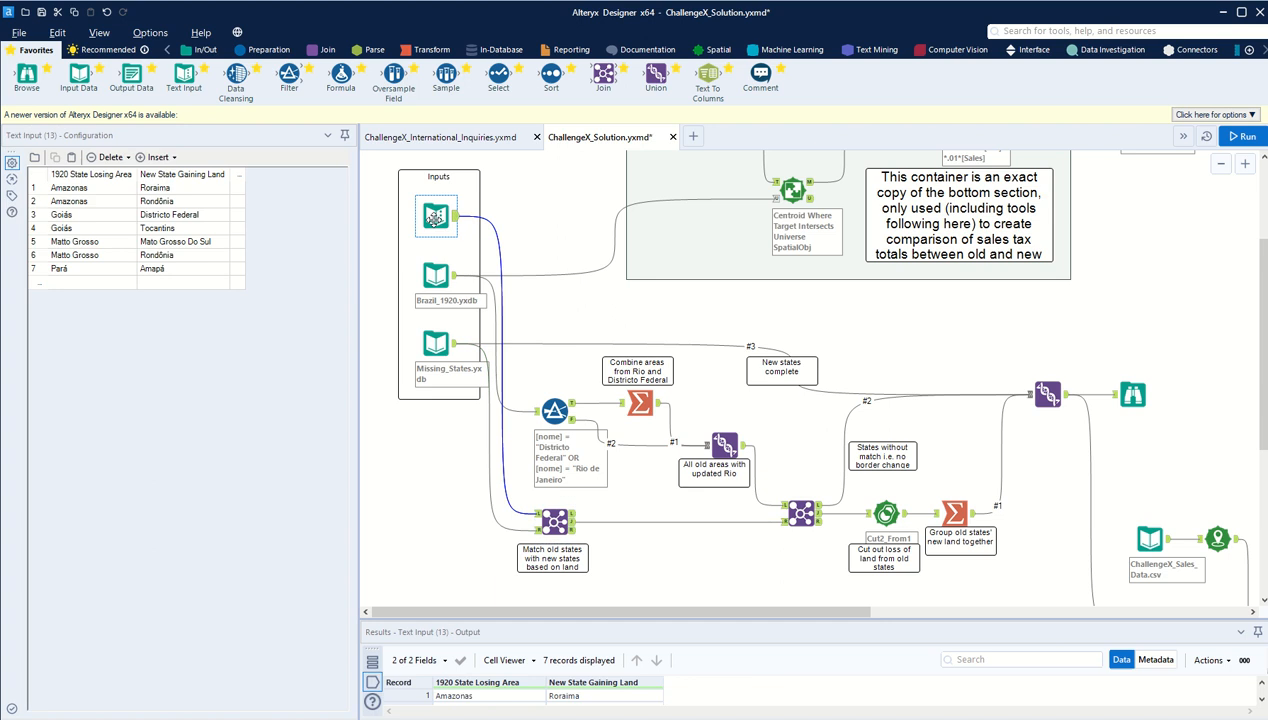
{"action": "left_click", "coordinate": [437, 350]}
{"action": "left_click", "coordinate": [553, 520]}
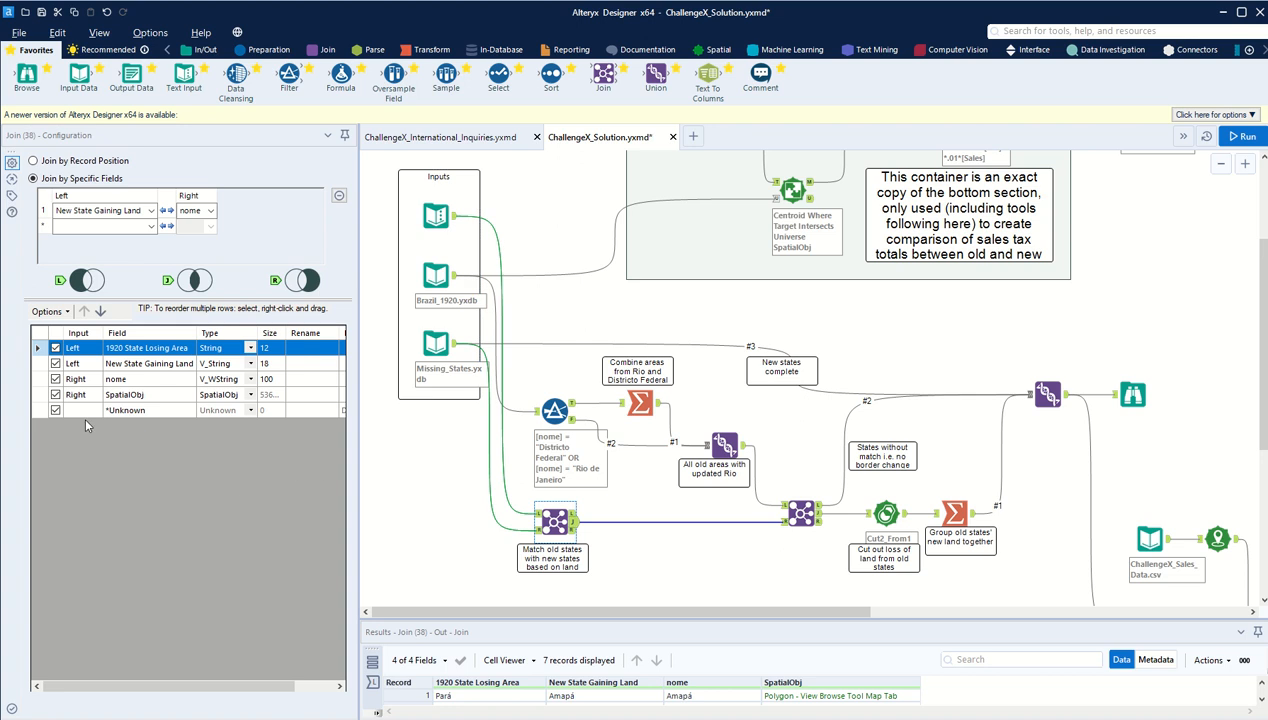
Step: Review the nome, SpatialObj, 1920 State Losing Area and New State Gaining Land fields in that Join's configuration
{"action": "left_click", "coordinate": [143, 384]}
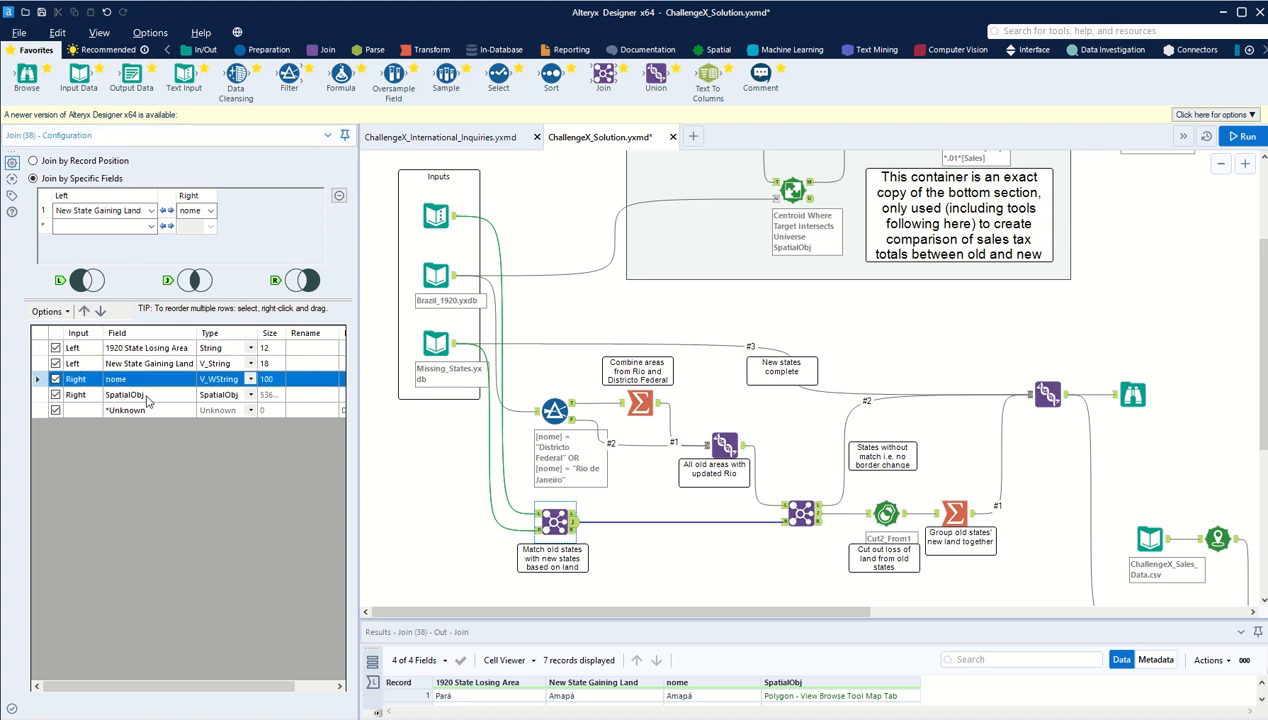
{"action": "left_click", "coordinate": [147, 396]}
{"action": "left_click", "coordinate": [168, 351]}
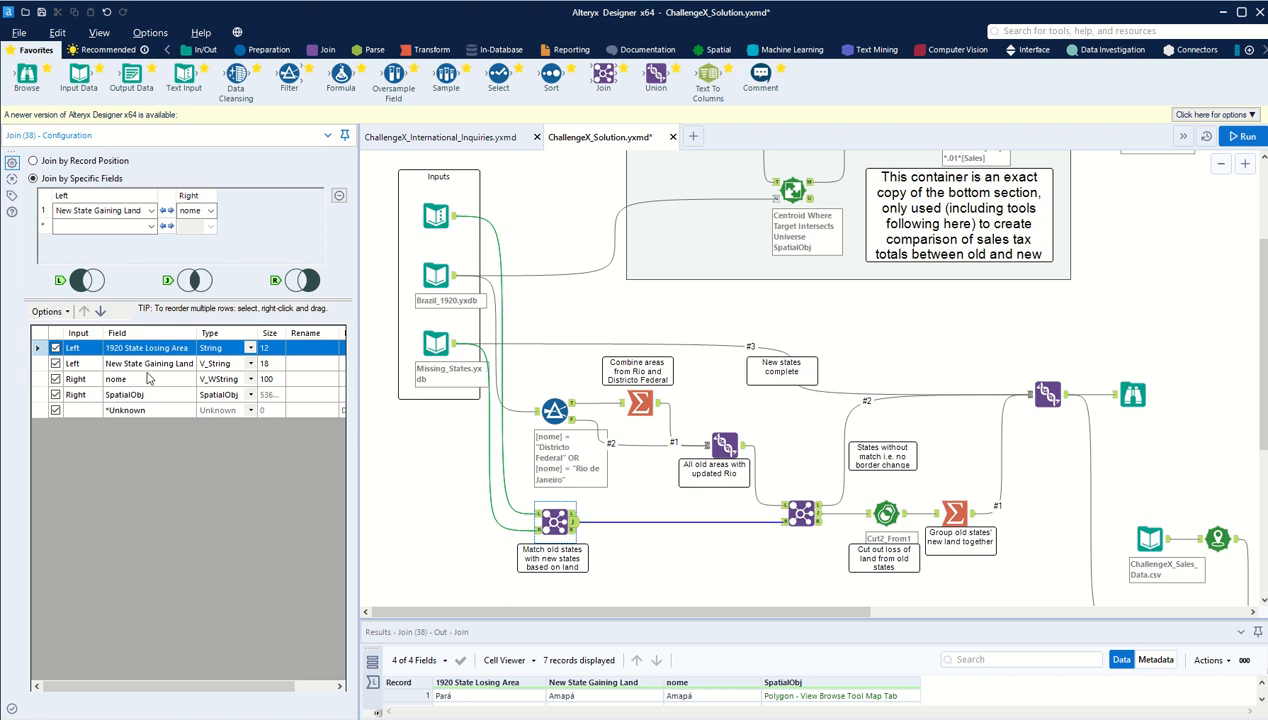
{"action": "left_click", "coordinate": [157, 362]}
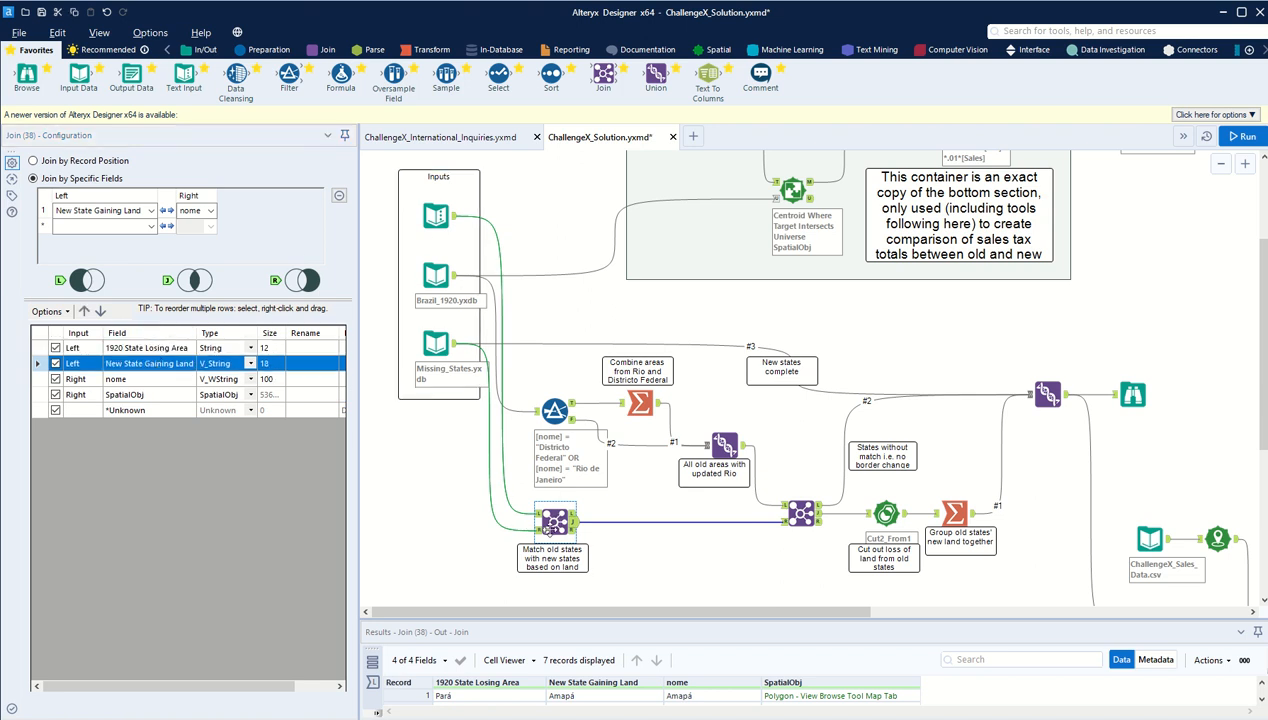
Step: Inspect the second Join, which matches nome to 1920 State Losing Area, and the Union feeding it
{"action": "left_click_drag", "start_coordinate": [630, 617], "coordinate": [734, 613]}
{"action": "left_click", "coordinate": [613, 513]}
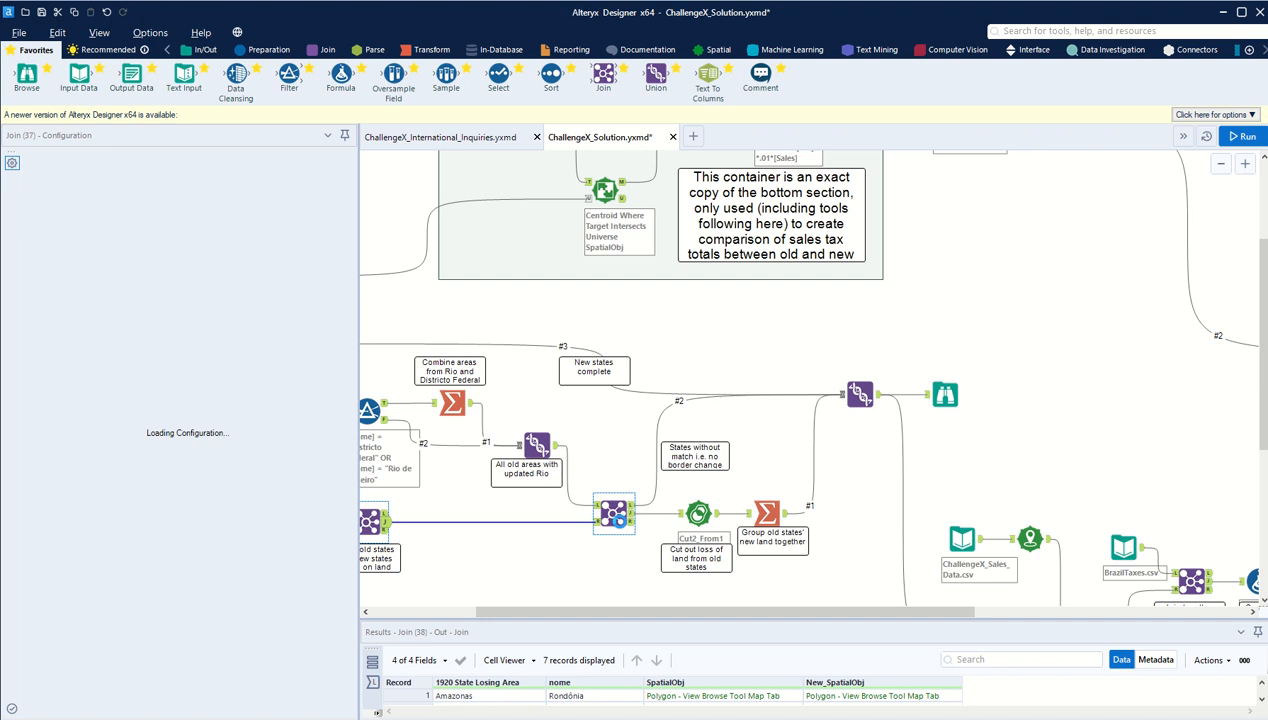
{"action": "left_click_drag", "start_coordinate": [587, 612], "coordinate": [535, 612]}
{"action": "left_click", "coordinate": [631, 443]}
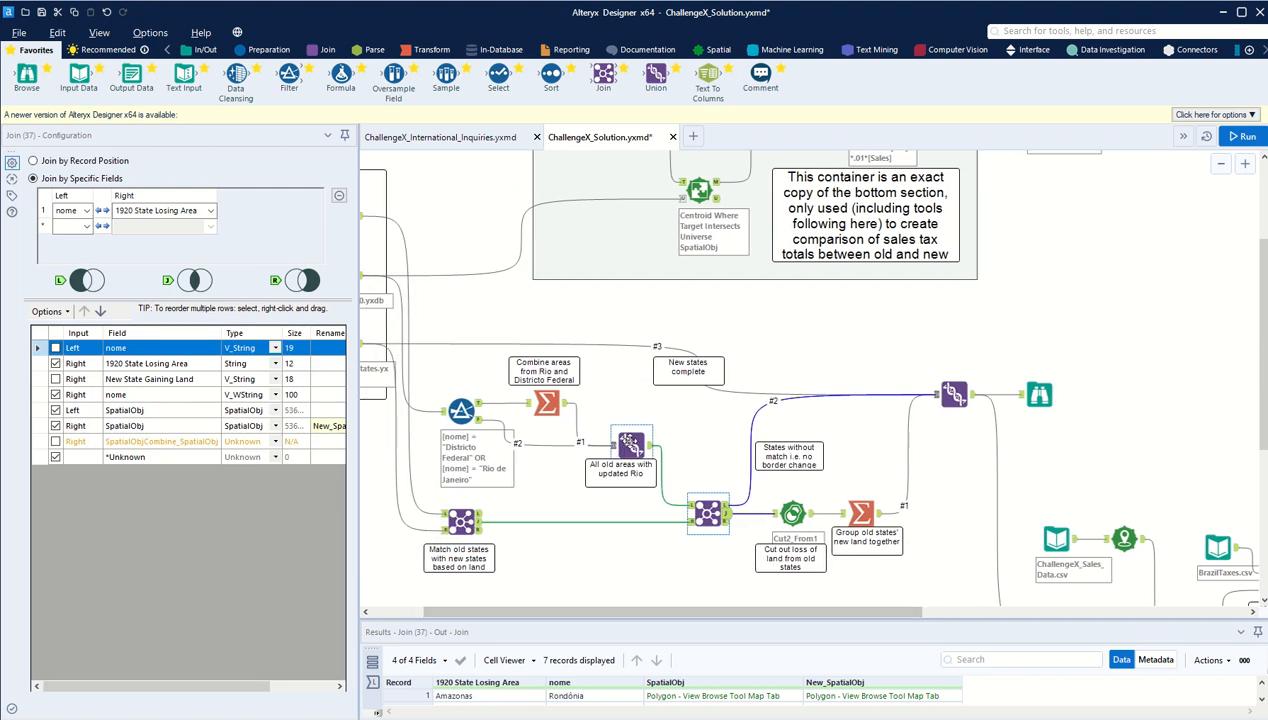
{"action": "left_click", "coordinate": [708, 513]}
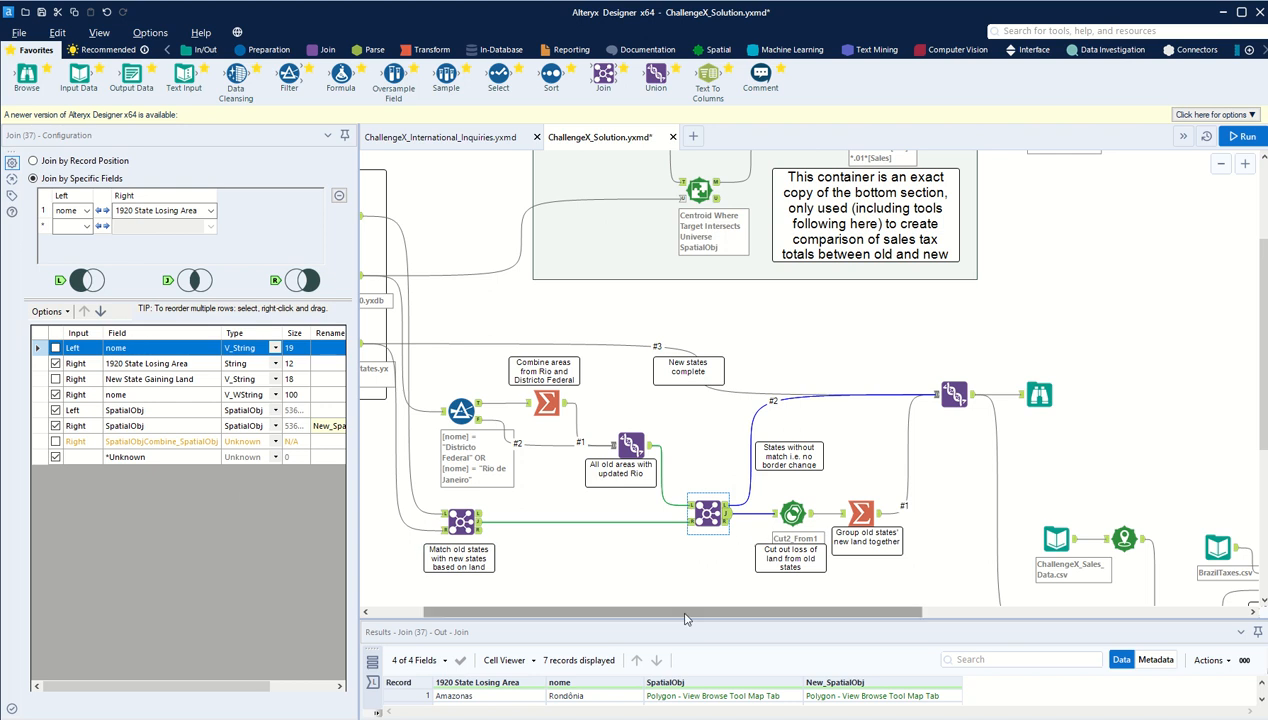
Step: Check the Right and Left output records of the second Join tool
{"action": "left_click_drag", "start_coordinate": [686, 619], "coordinate": [745, 617]}
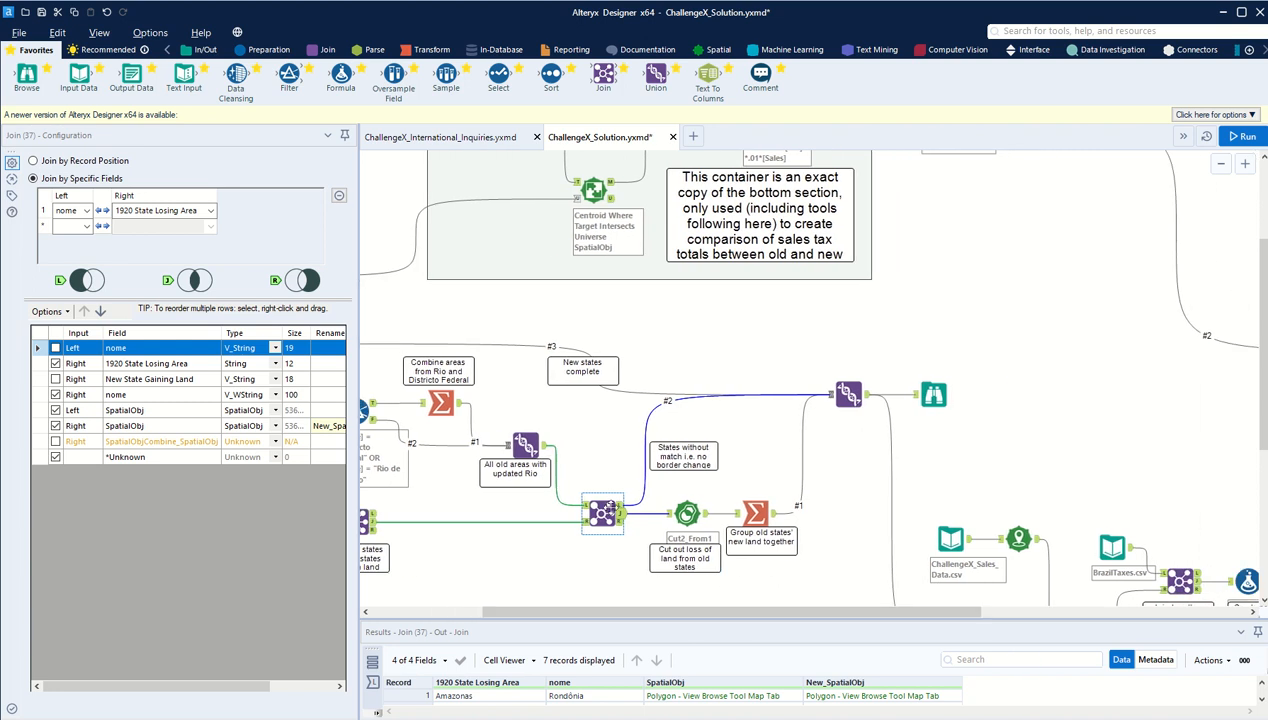
{"action": "left_click", "coordinate": [621, 523]}
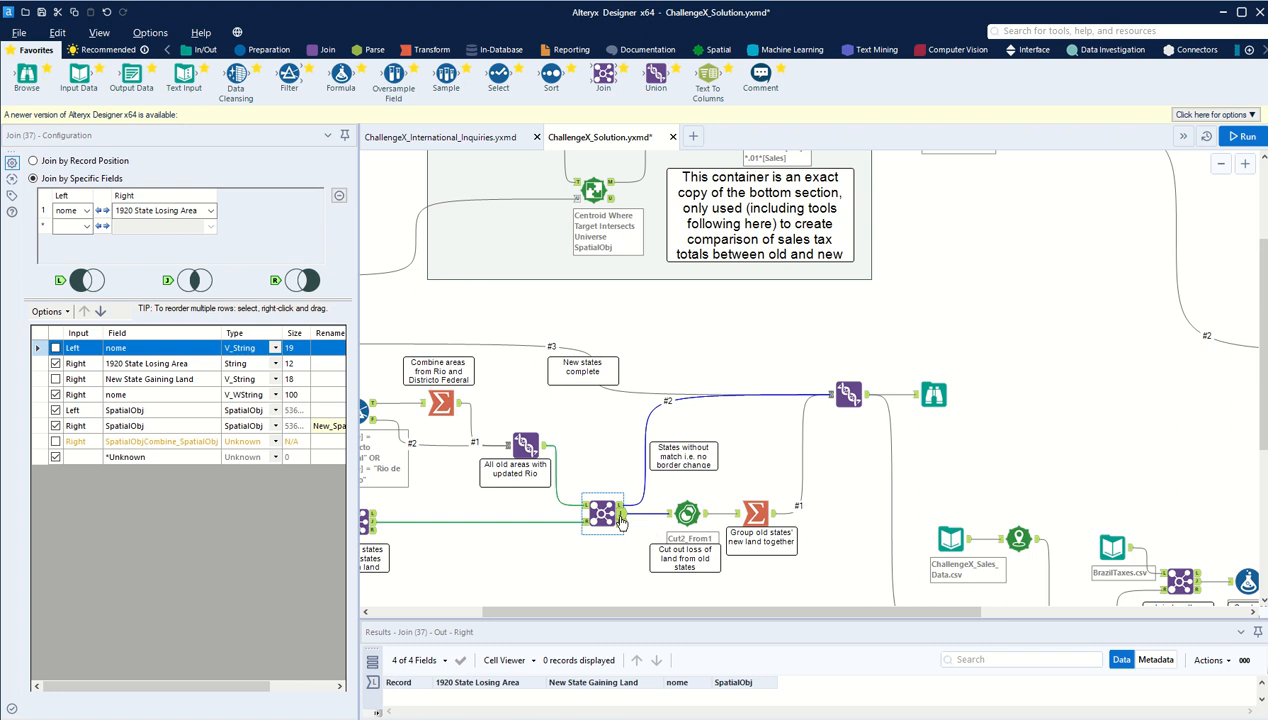
{"action": "left_click", "coordinate": [621, 507]}
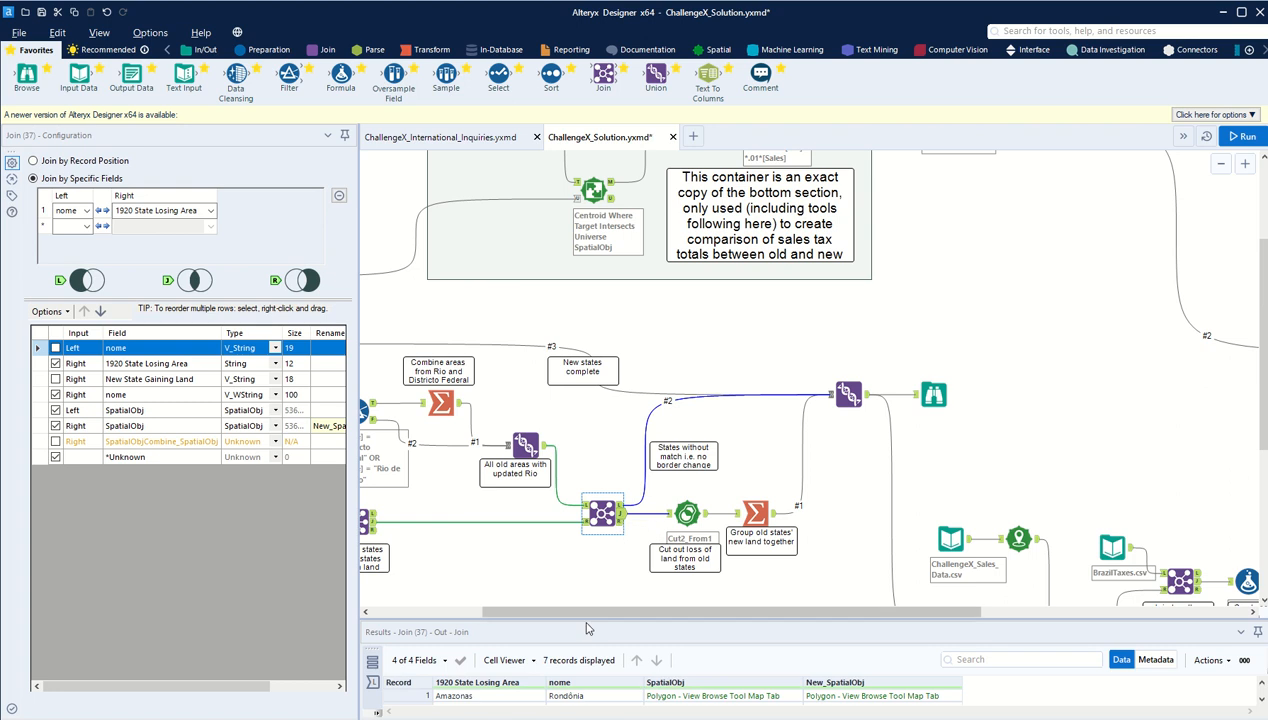
{"action": "left_click", "coordinate": [620, 505]}
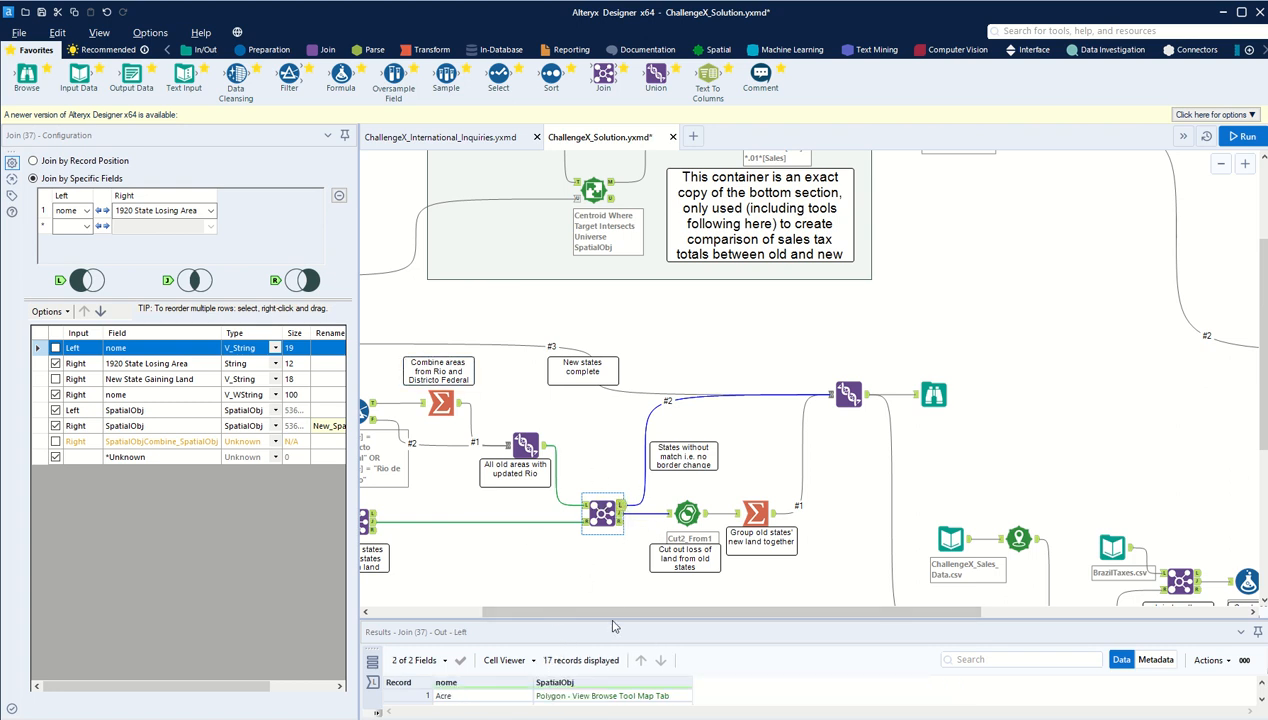
Step: Compare the 1920 State Losing Area entries in the Text Input with the second Join's Left output
{"action": "left_click_drag", "start_coordinate": [613, 612], "coordinate": [499, 612]}
{"action": "left_click", "coordinate": [436, 343]}
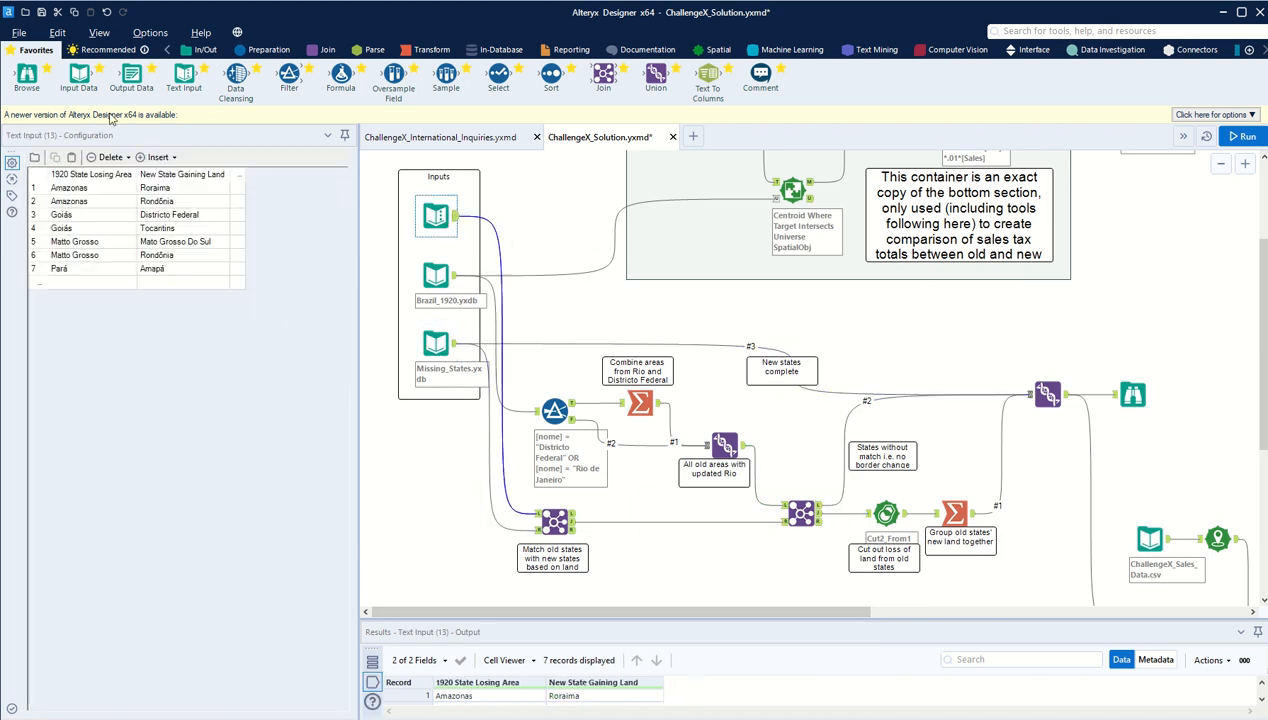
{"action": "left_click_drag", "start_coordinate": [75, 188], "coordinate": [80, 272]}
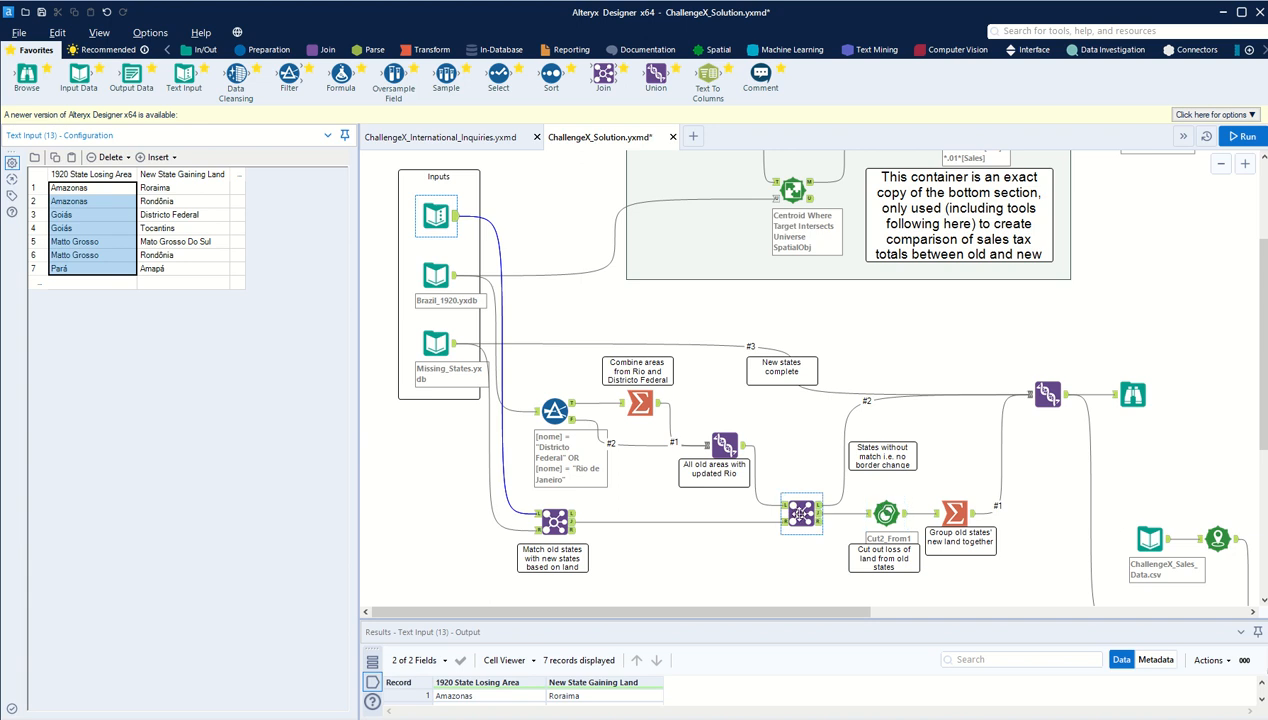
{"action": "left_click", "coordinate": [815, 512]}
{"action": "left_click", "coordinate": [818, 506]}
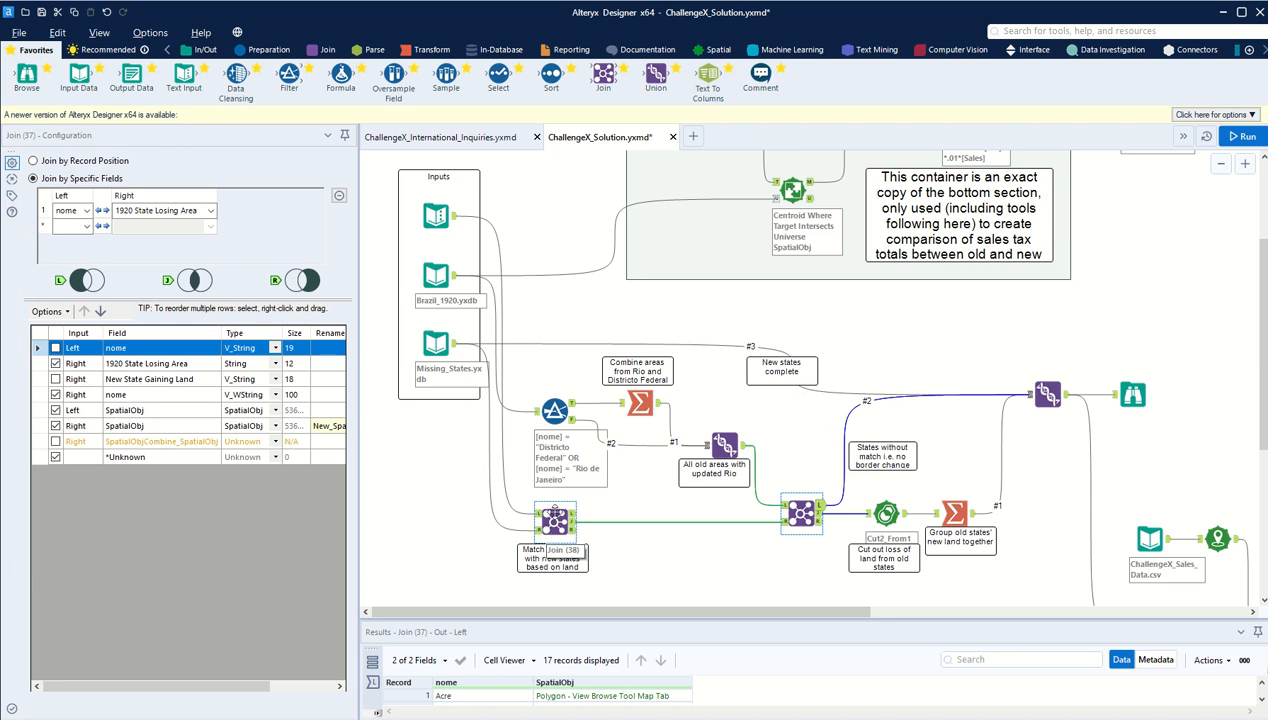
Step: Inspect the first Join and the Spatial Process tool set to Cut 2nd From 1st, and show the Spatial tool category
{"action": "left_click", "coordinate": [553, 525]}
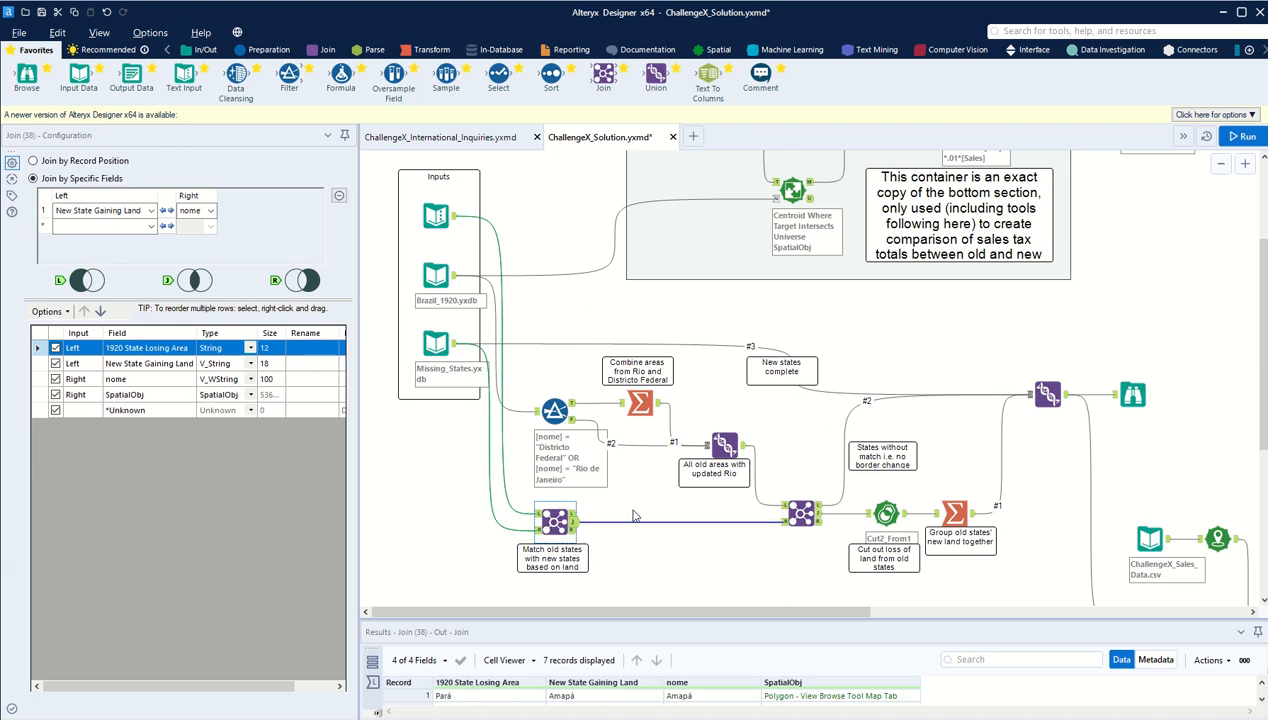
{"action": "left_click", "coordinate": [868, 512]}
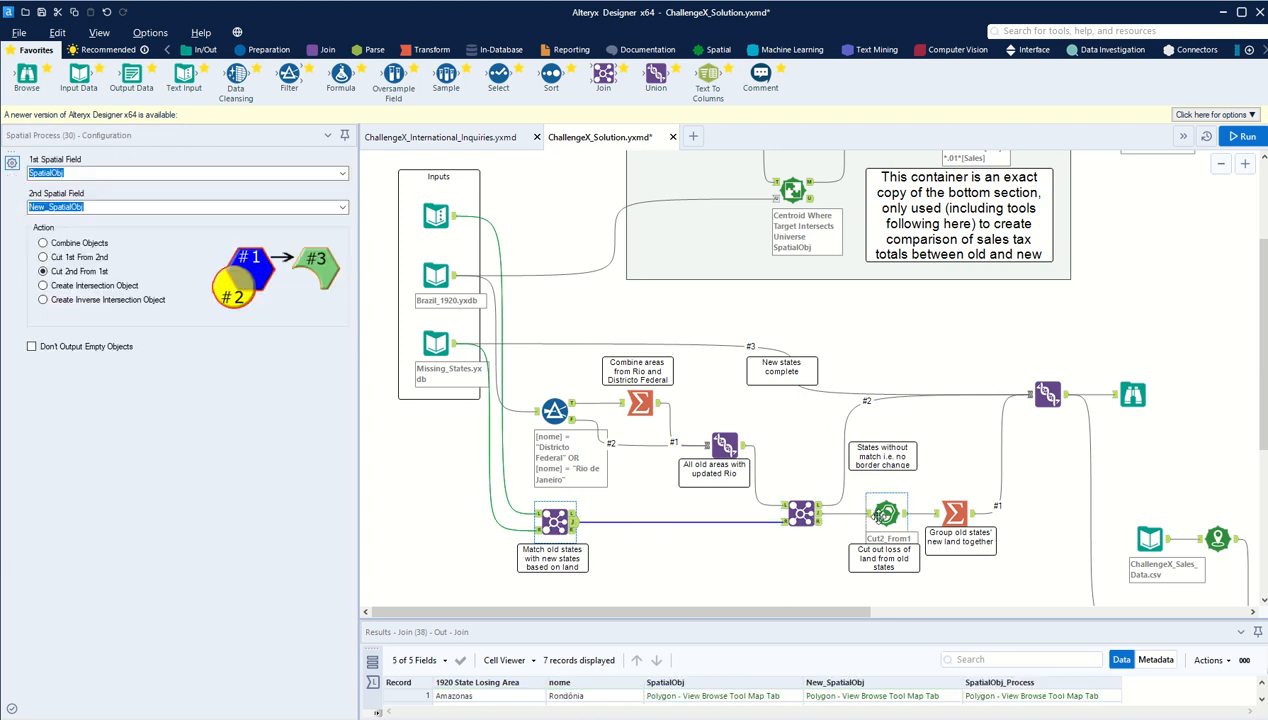
{"action": "left_click_drag", "start_coordinate": [737, 612], "coordinate": [855, 612]}
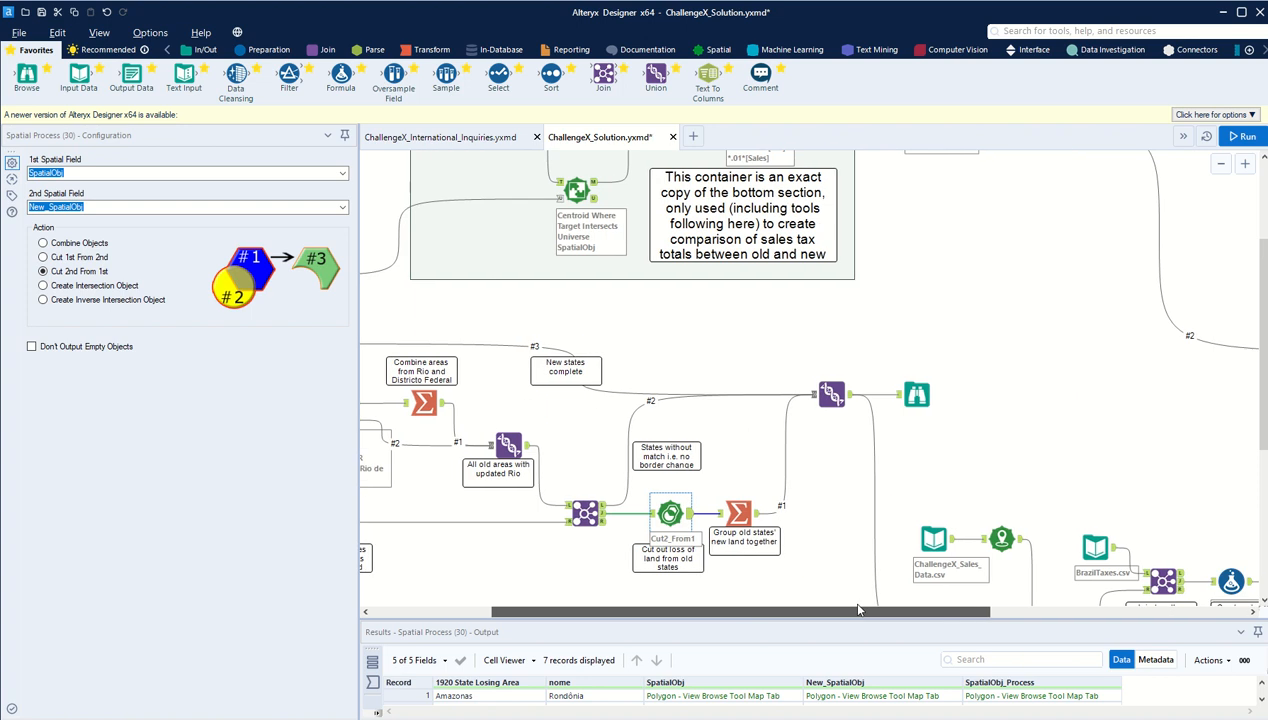
{"action": "scroll", "coordinate": [612, 443], "scroll_direction": "down", "scroll_amount": 1}
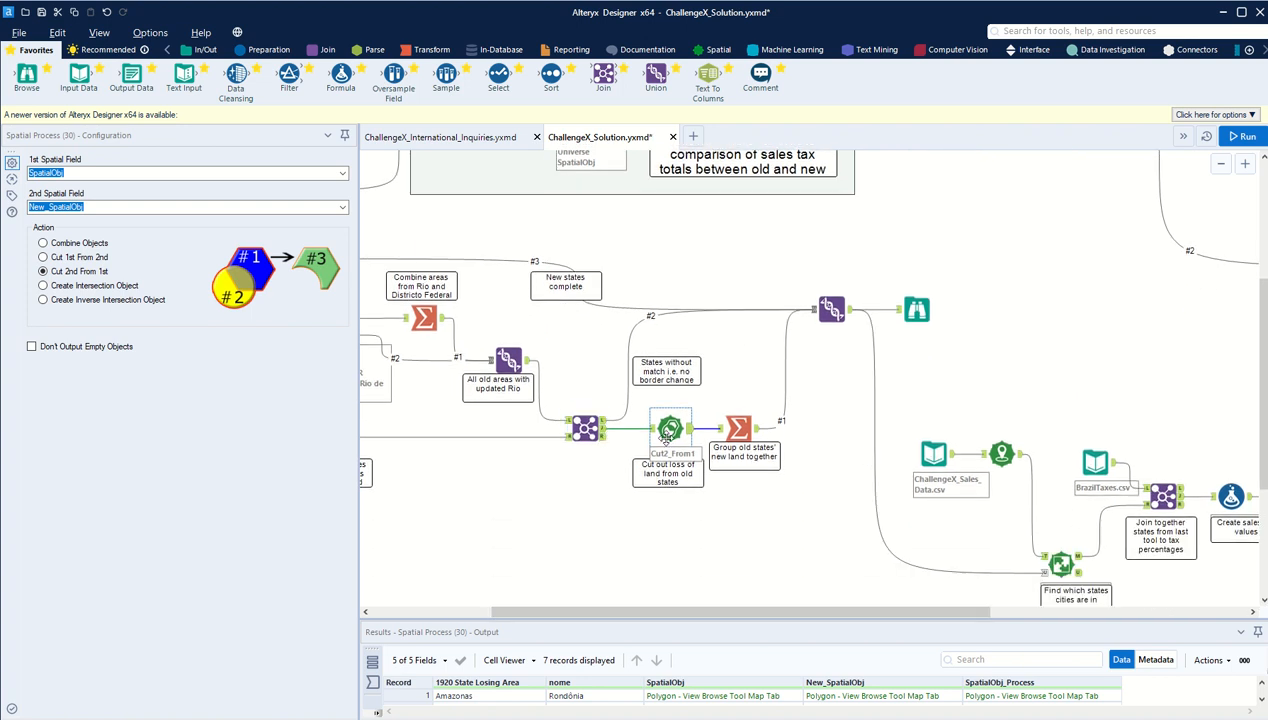
{"action": "left_click", "coordinate": [714, 50]}
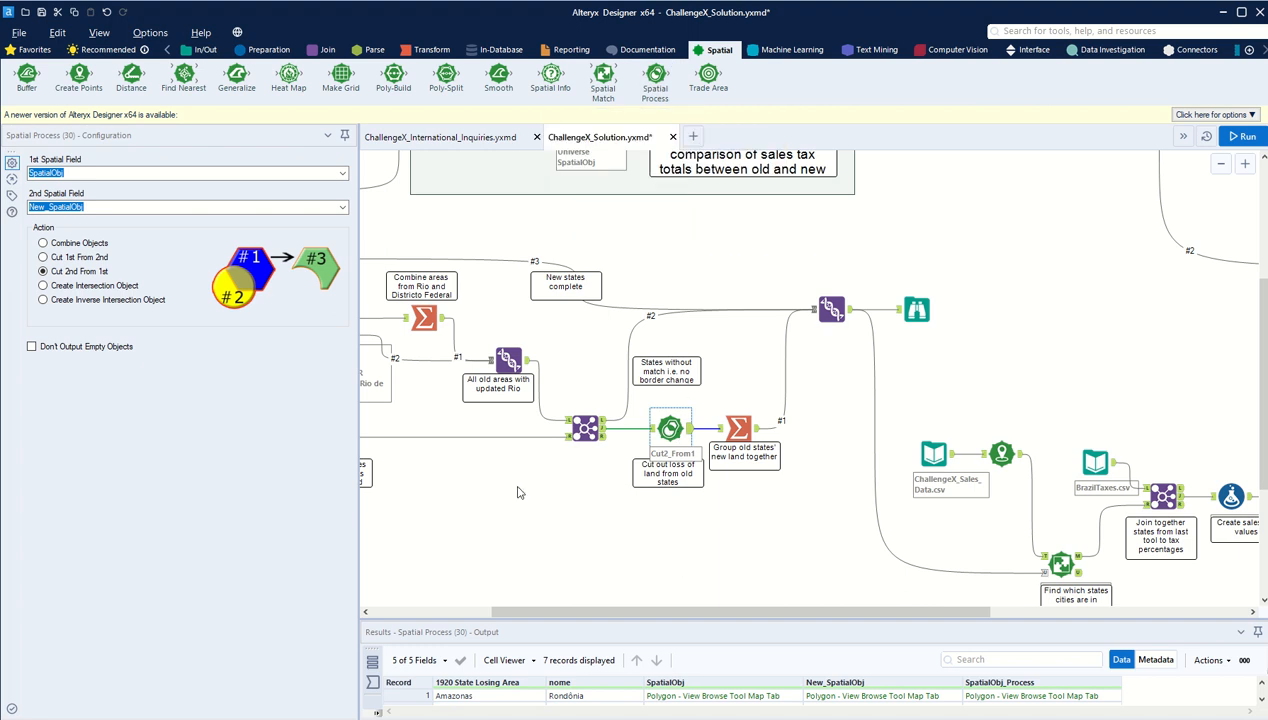
Step: Trace the second Join back to the Brazil_1920 input and forward to the Spatial Process that cuts New_SpatialObj from SpatialObj
{"action": "left_click", "coordinate": [589, 430]}
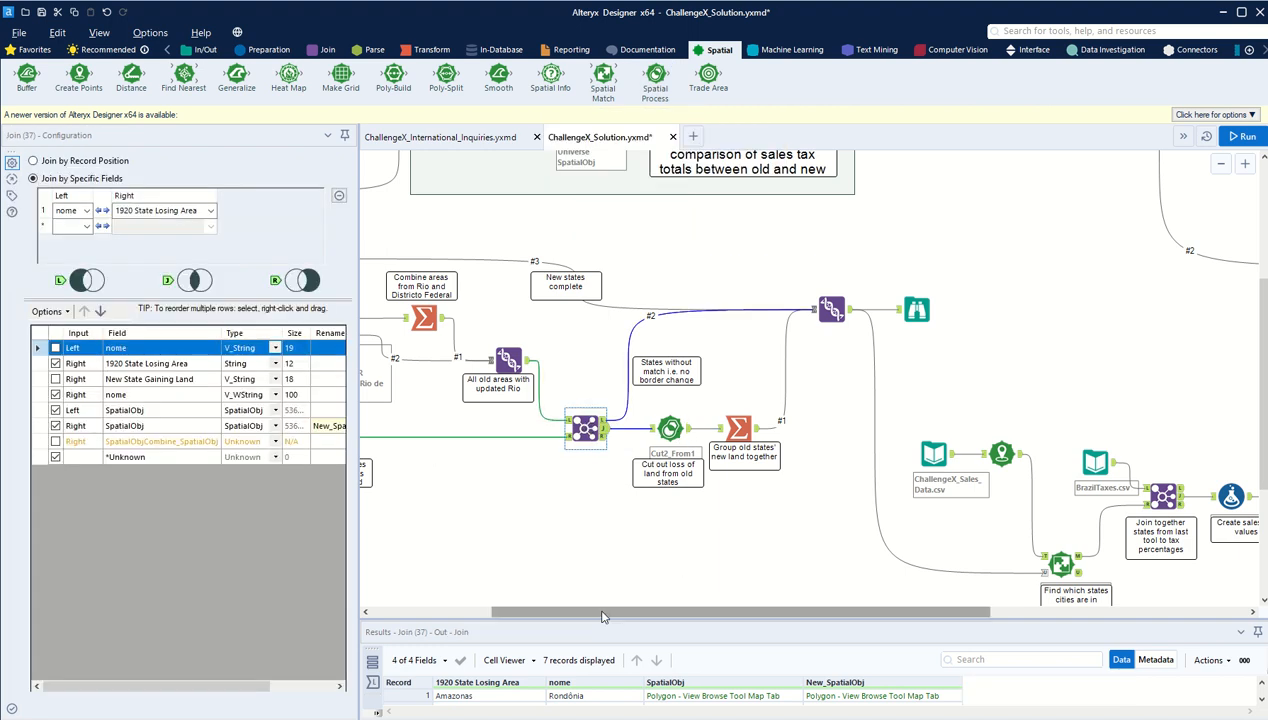
{"action": "left_click_drag", "start_coordinate": [603, 612], "coordinate": [475, 611]}
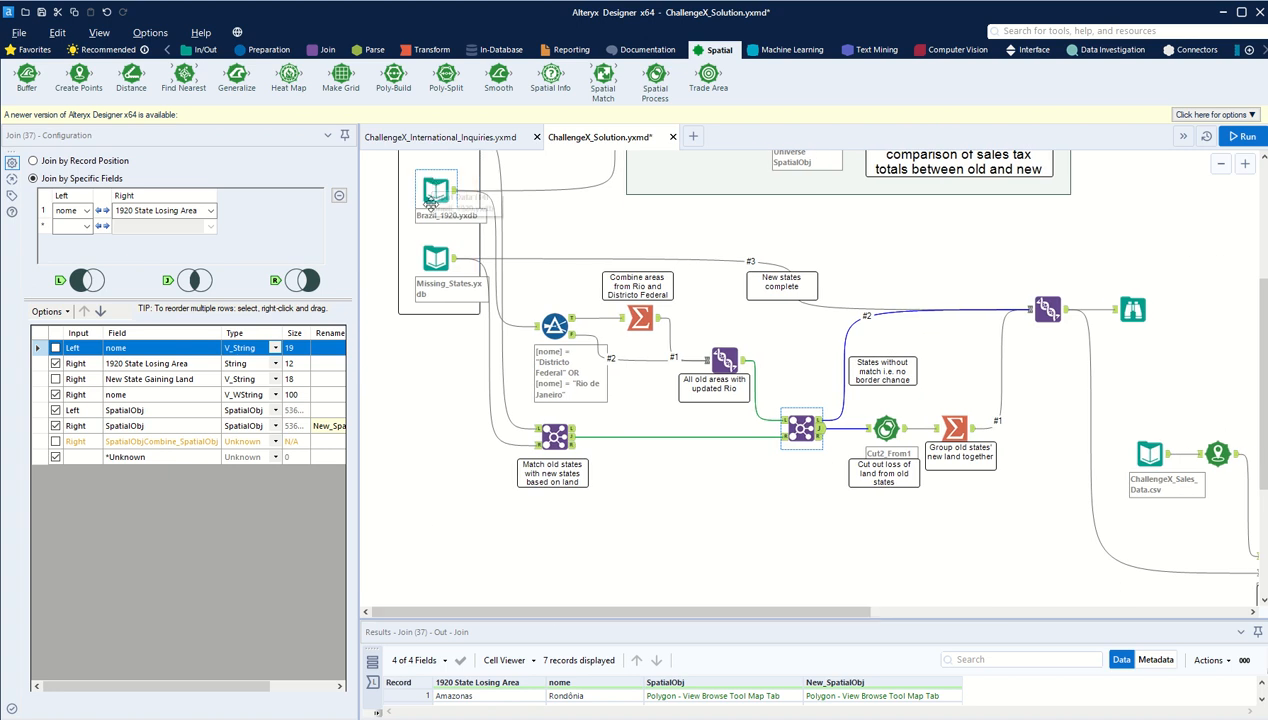
{"action": "left_click_drag", "start_coordinate": [655, 612], "coordinate": [705, 612]}
{"action": "left_click", "coordinate": [797, 428]}
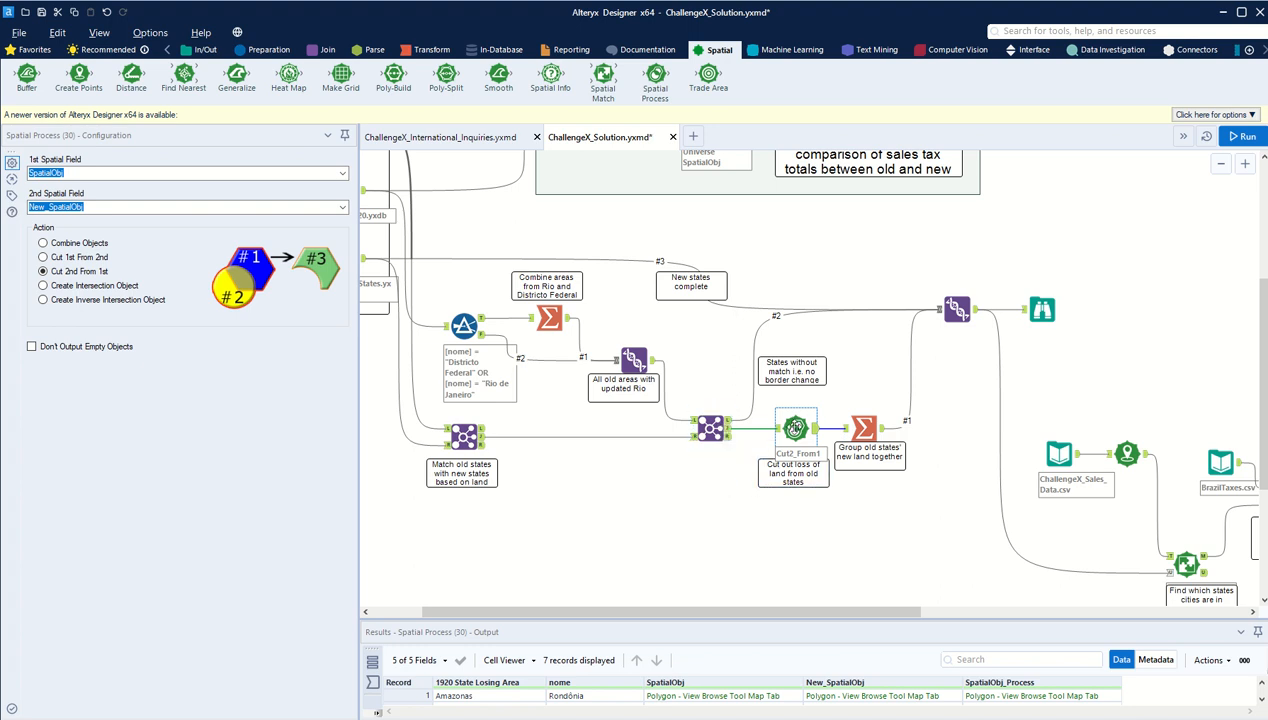
Step: Compare the Summarize grouping old states' new land with the second Join and the Summarize combining Rio and Districto Federal
{"action": "left_click", "coordinate": [862, 428]}
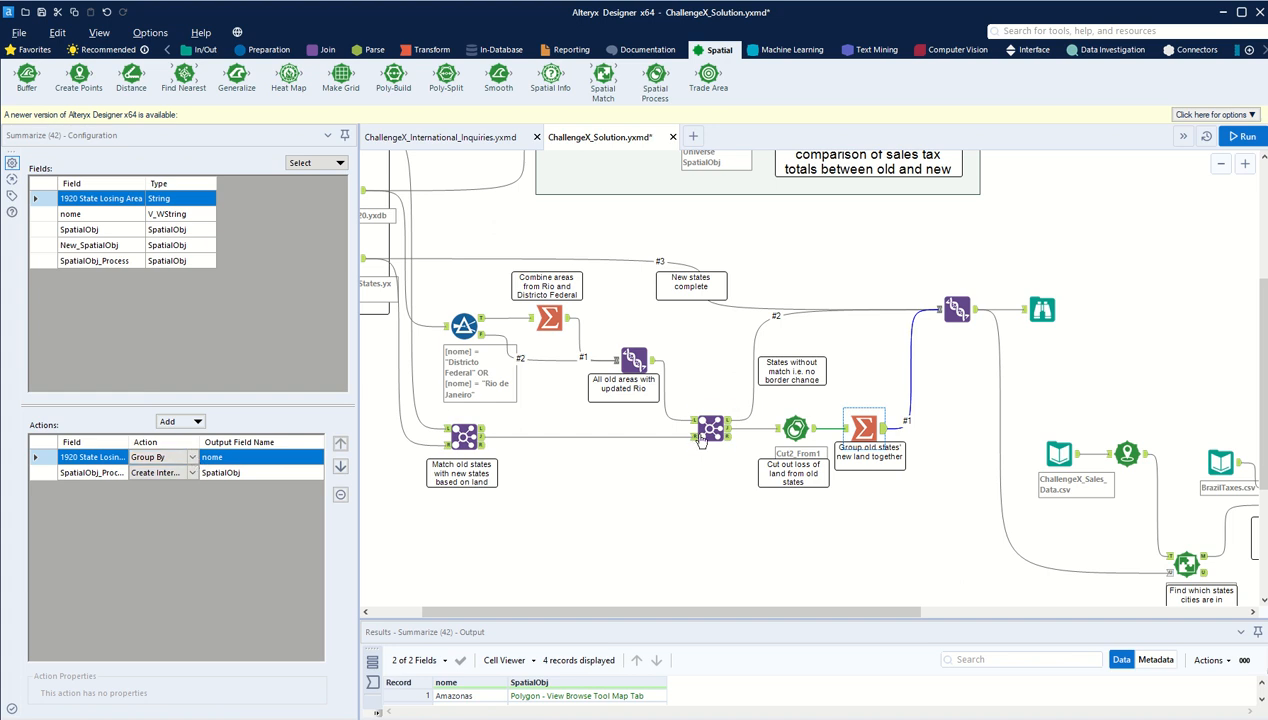
{"action": "left_click", "coordinate": [449, 433]}
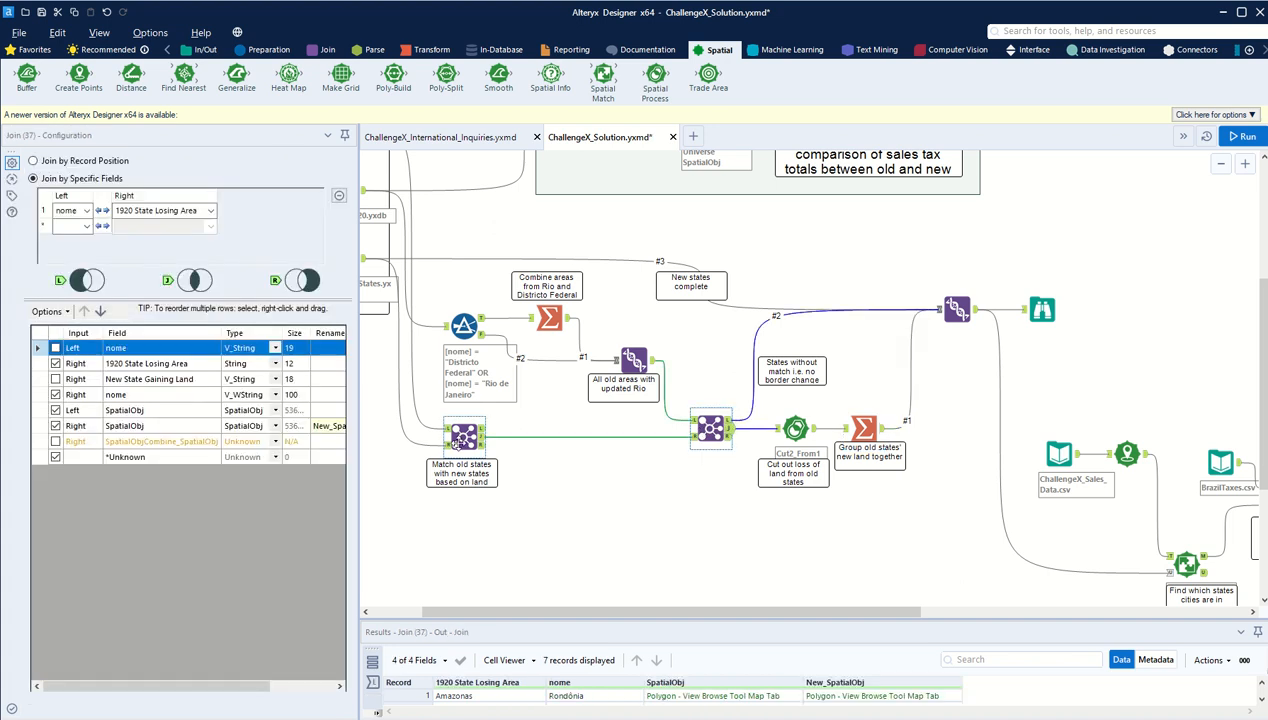
{"action": "left_click", "coordinate": [552, 318]}
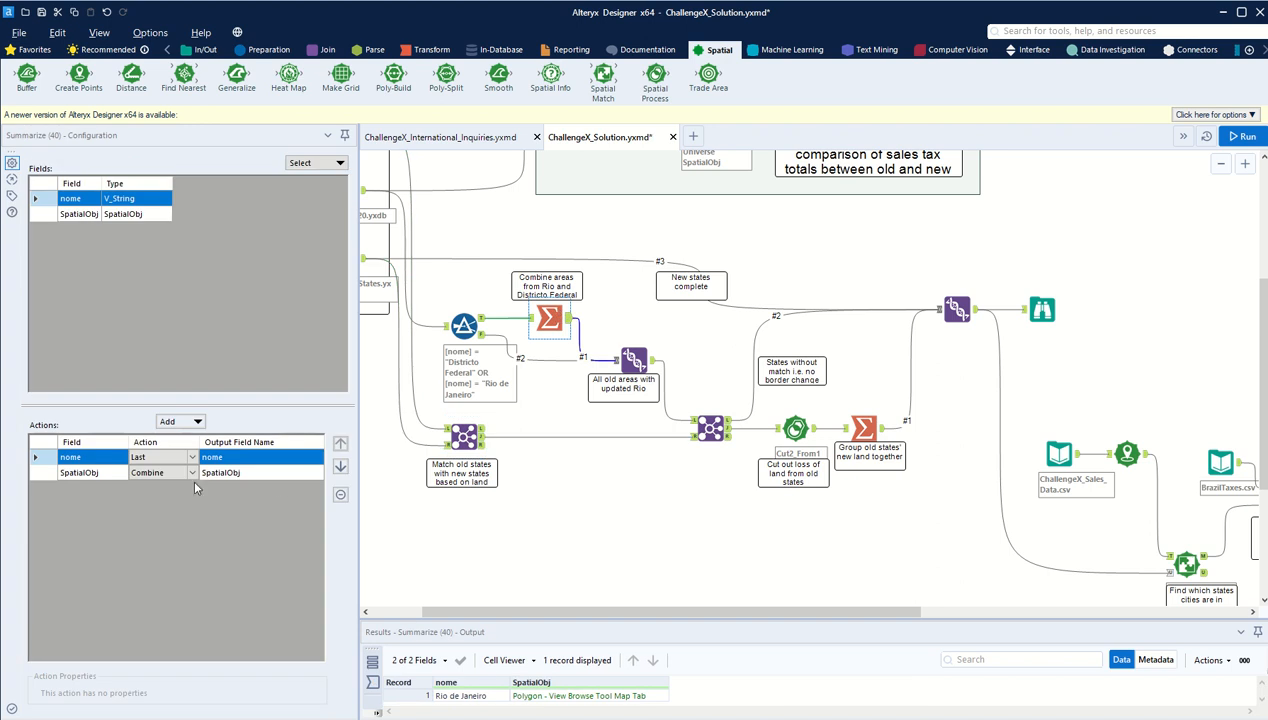
{"action": "left_click", "coordinate": [710, 428]}
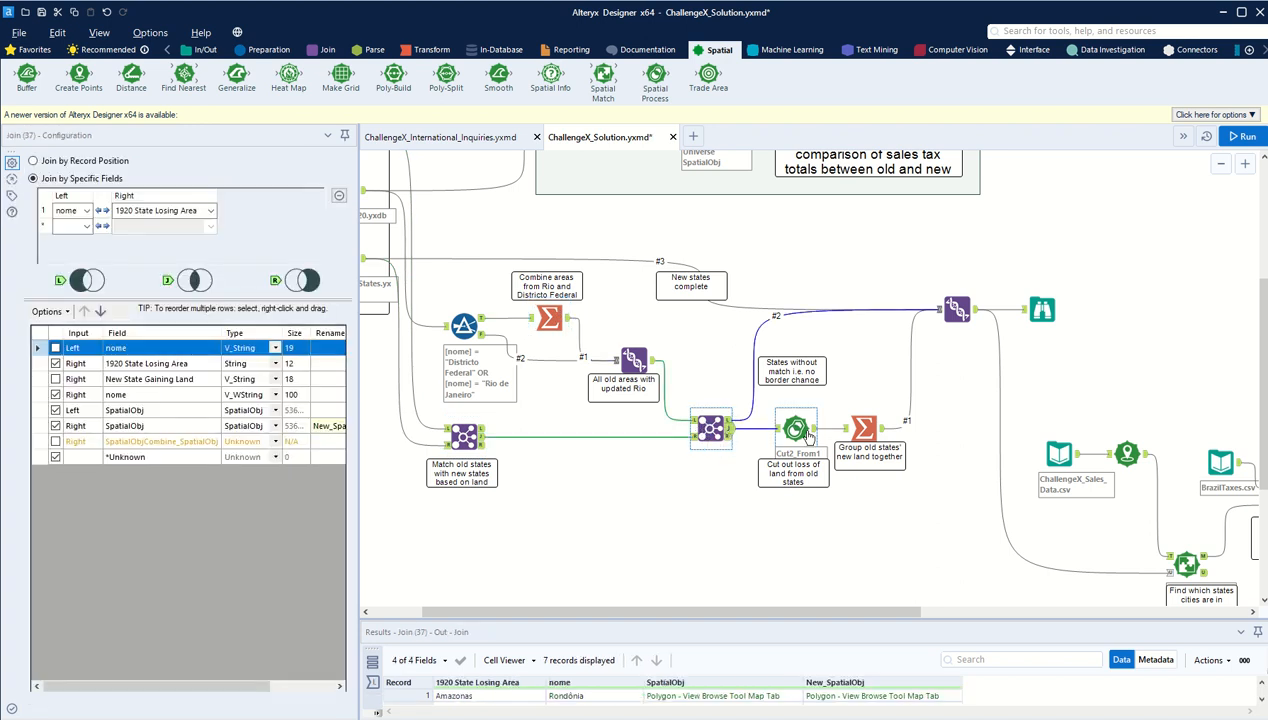
Step: Review the available actions for SpatialObj_Process in the land-grouping Summarize, keeping Create Intersection
{"action": "left_click", "coordinate": [864, 428]}
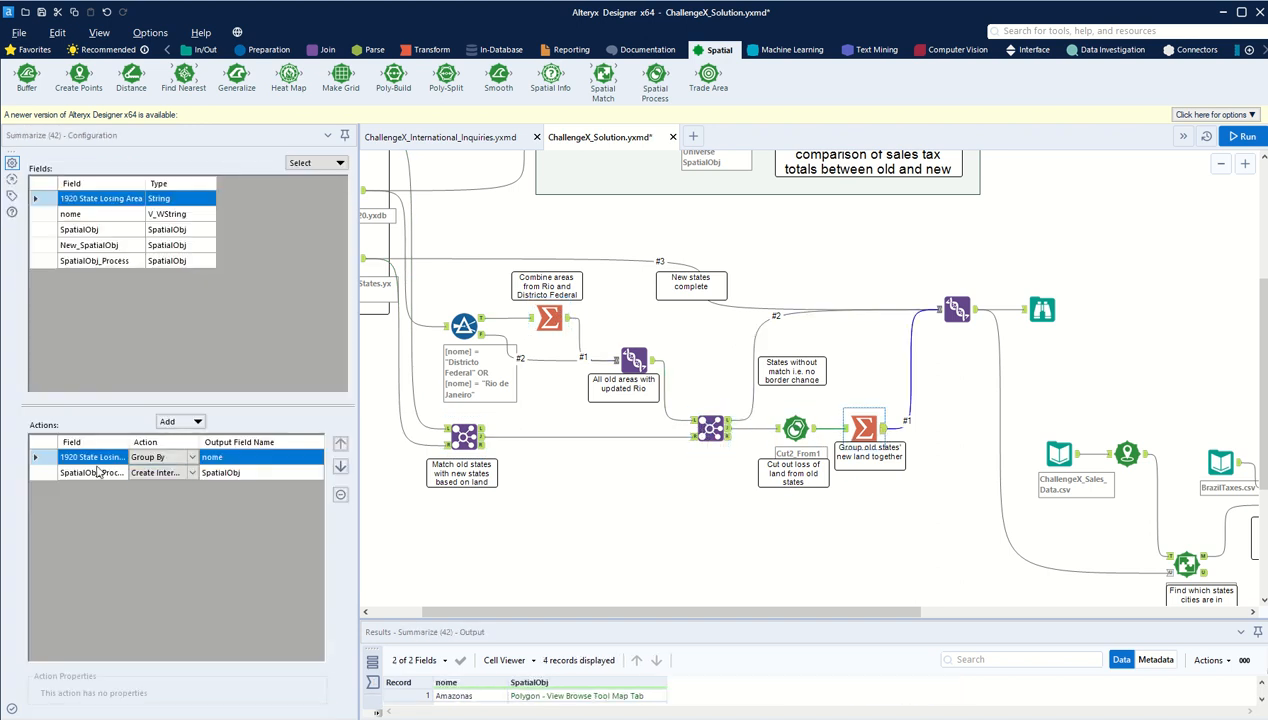
{"action": "left_click", "coordinate": [93, 476]}
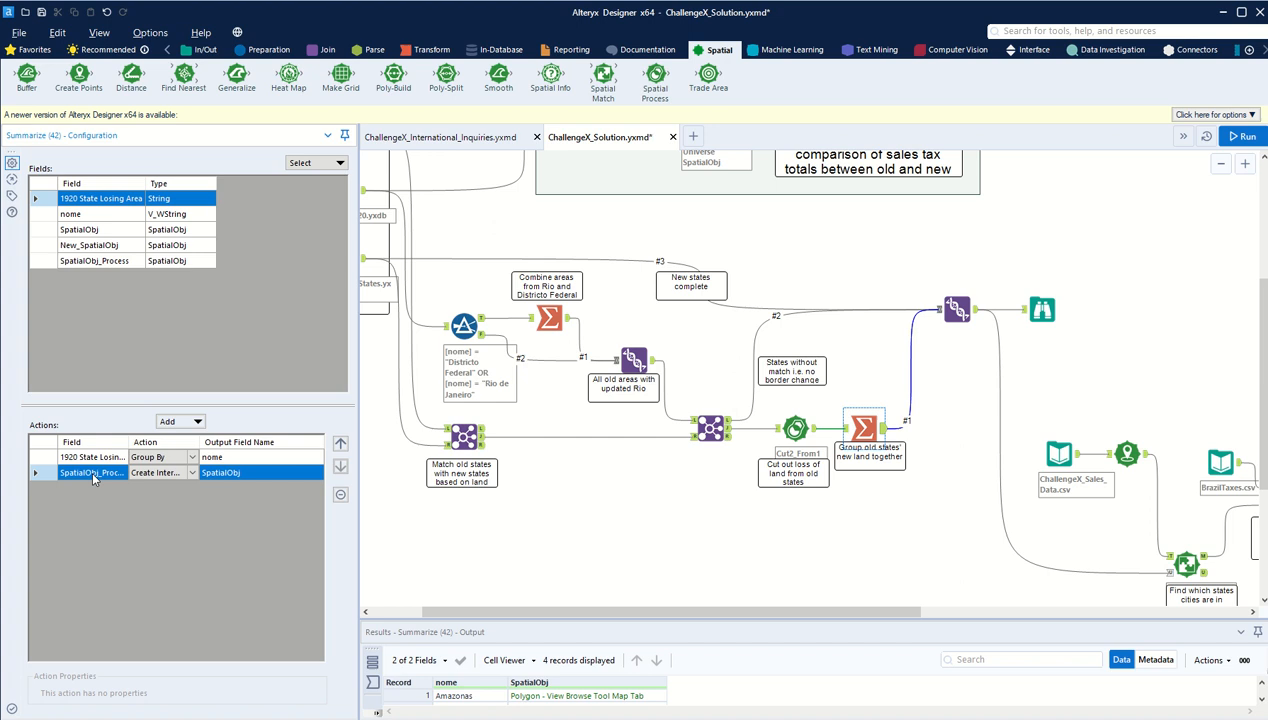
{"action": "left_click", "coordinate": [193, 472]}
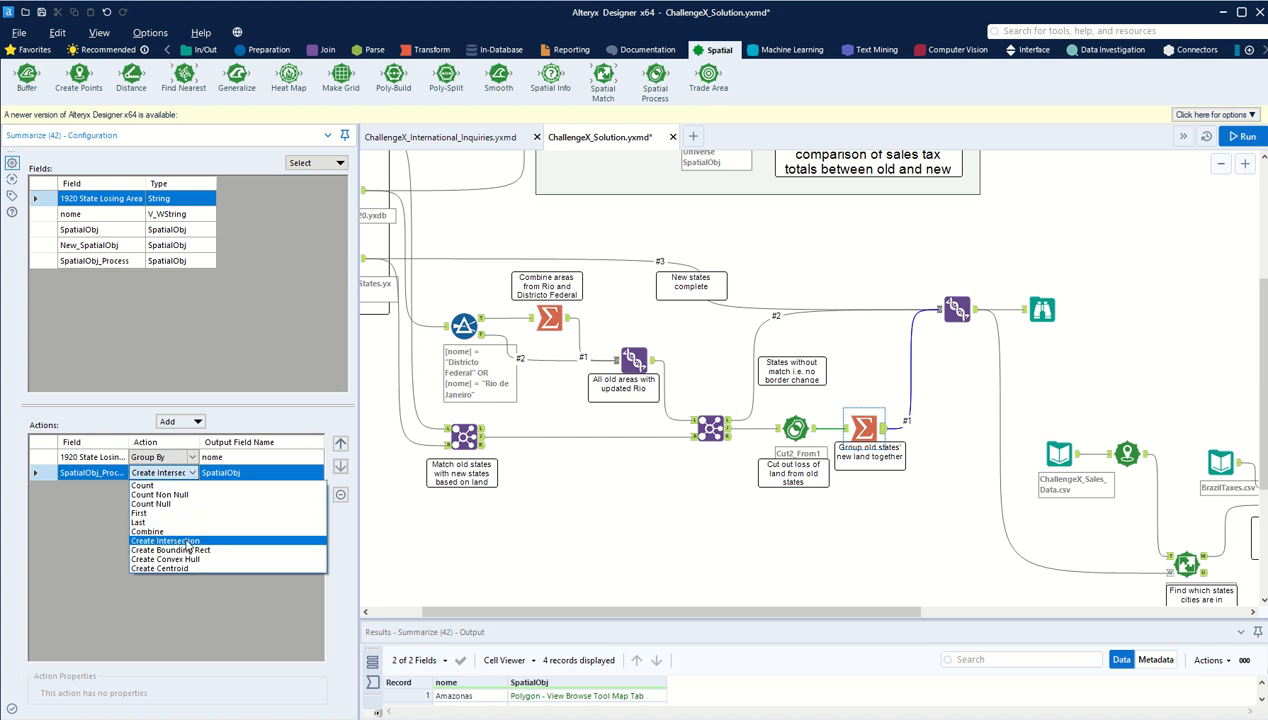
{"action": "left_click", "coordinate": [188, 475]}
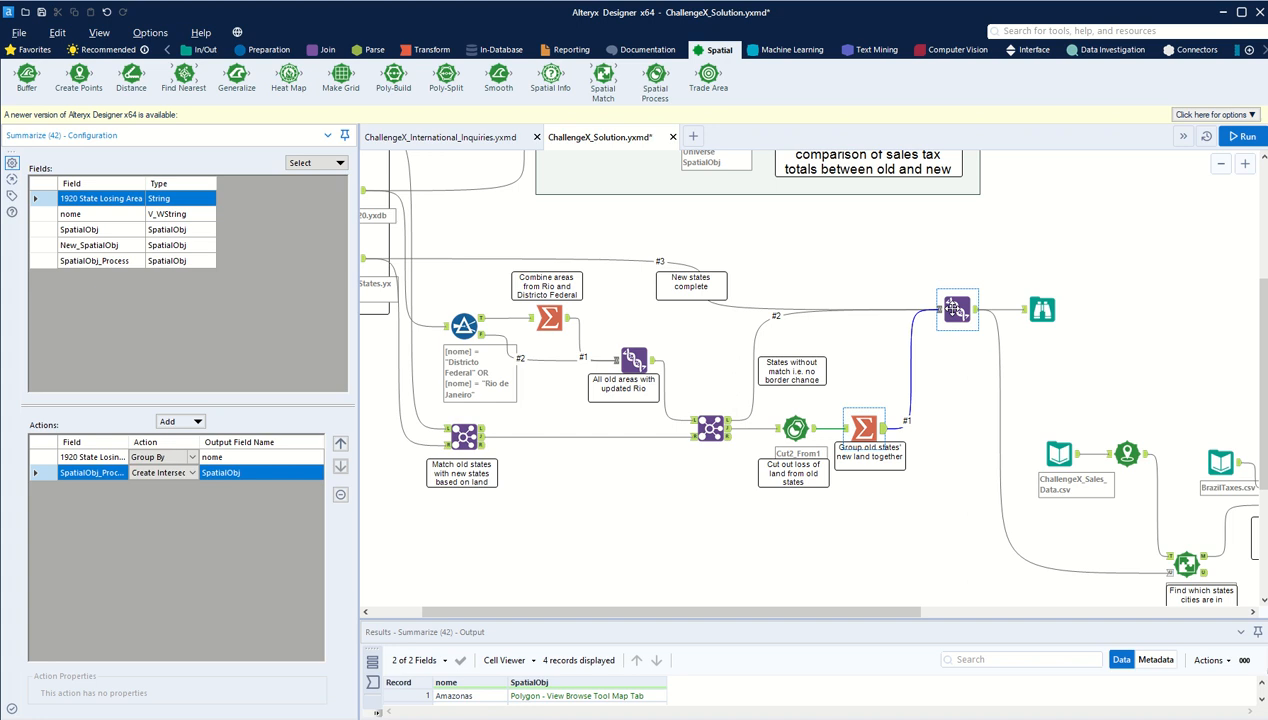
Step: Check the second Join's Left output and the Auto Config by Name Union that merges the three state streams
{"action": "left_click", "coordinate": [710, 428]}
{"action": "left_click", "coordinate": [710, 428]}
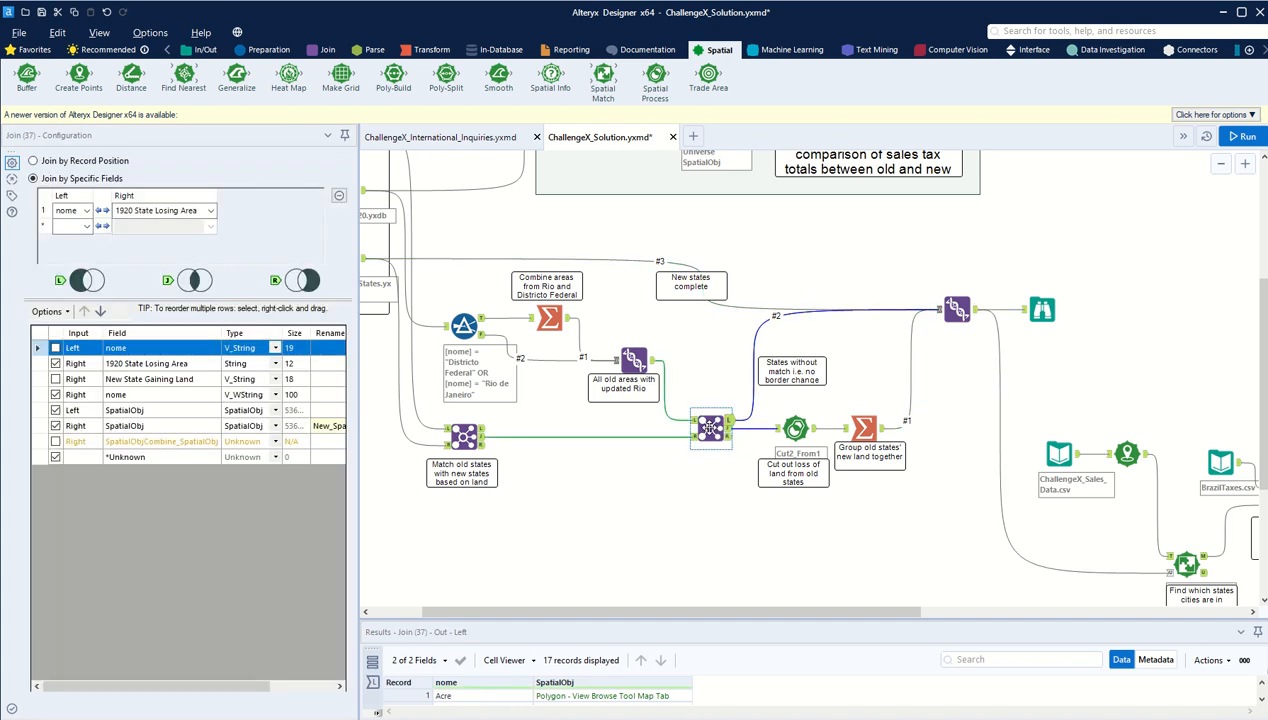
{"action": "left_click", "coordinate": [952, 310]}
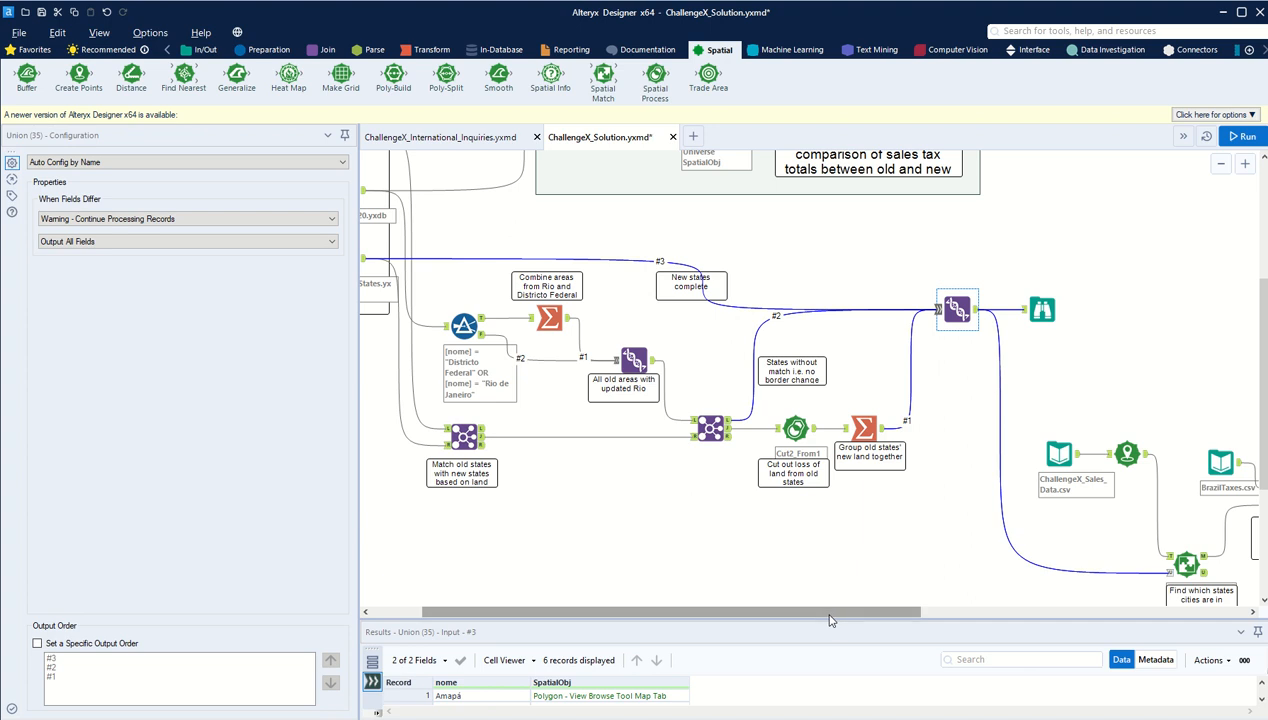
Step: View the updated Brazil state map in the Browse tool that follows the final Union
{"action": "left_click_drag", "start_coordinate": [829, 614], "coordinate": [877, 614]}
{"action": "left_click", "coordinate": [954, 310]}
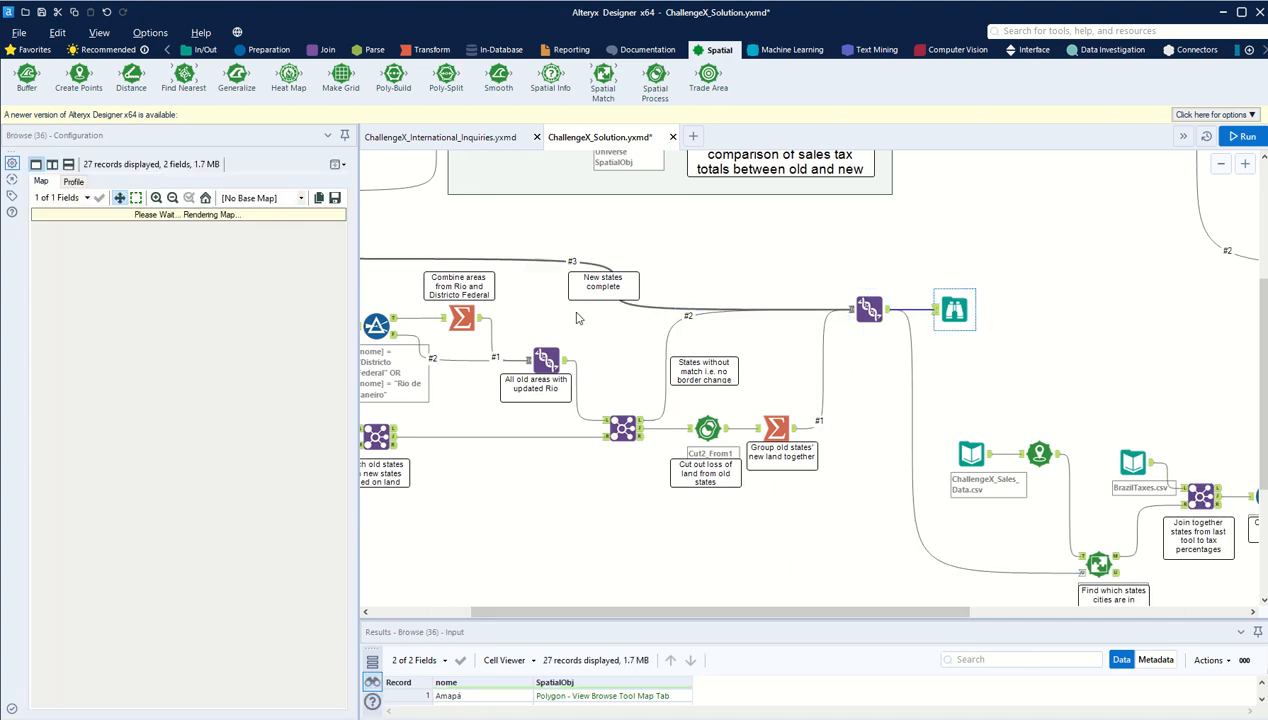
{"action": "scroll", "coordinate": [255, 527], "scroll_direction": "up", "scroll_amount": 4}
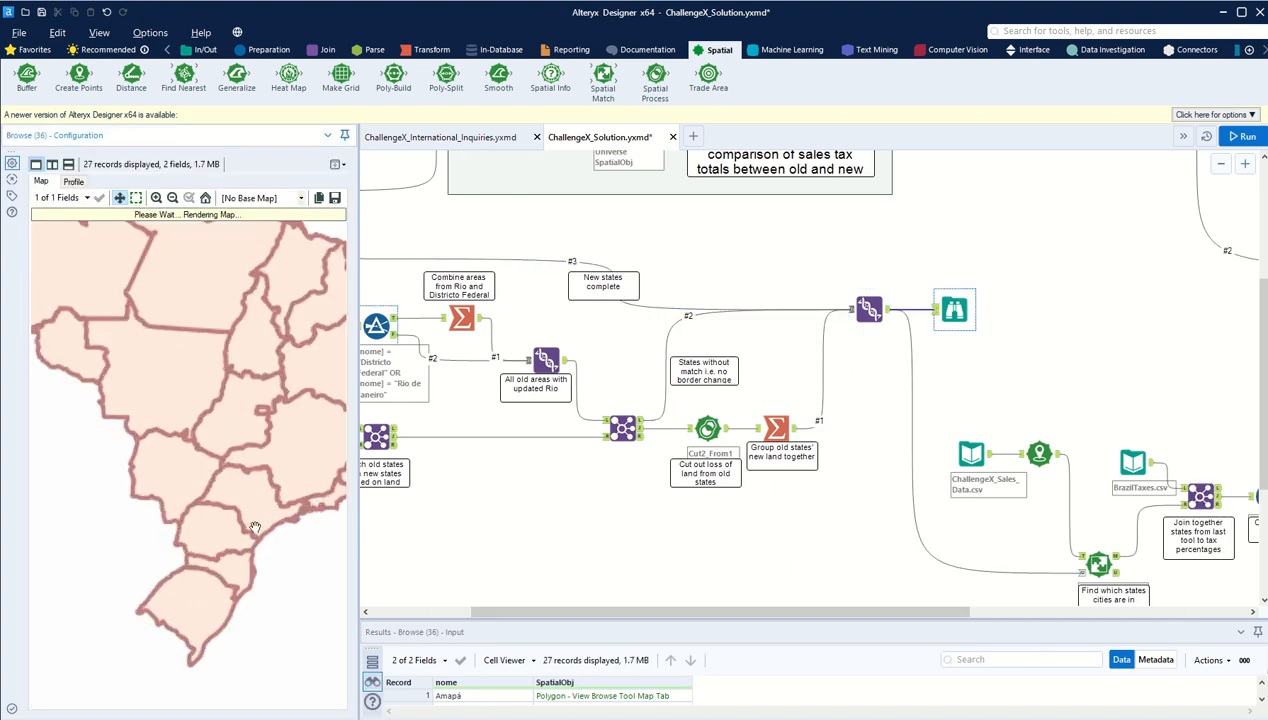
{"action": "scroll", "coordinate": [259, 547], "scroll_direction": "down", "scroll_amount": 4}
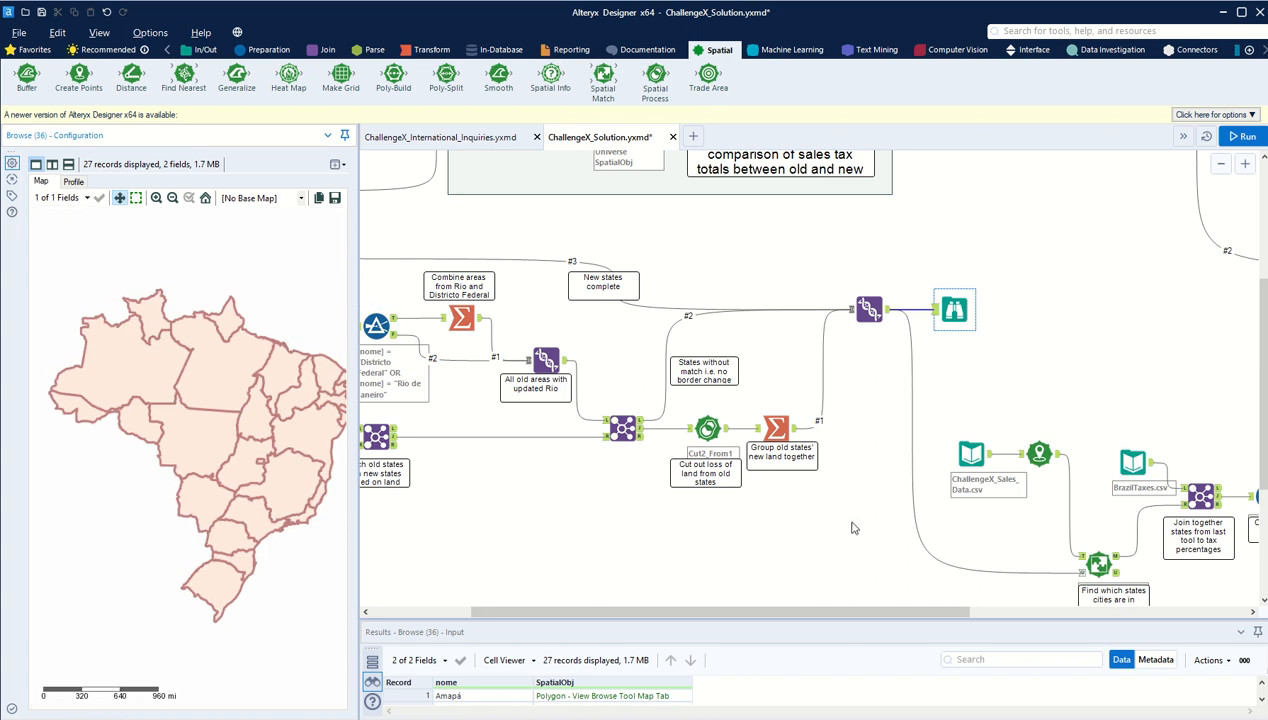
Step: Examine the sales tax section, following the final Union's output to the Spatial Match that finds which states cities are in
{"action": "left_click_drag", "start_coordinate": [841, 613], "coordinate": [1018, 602]}
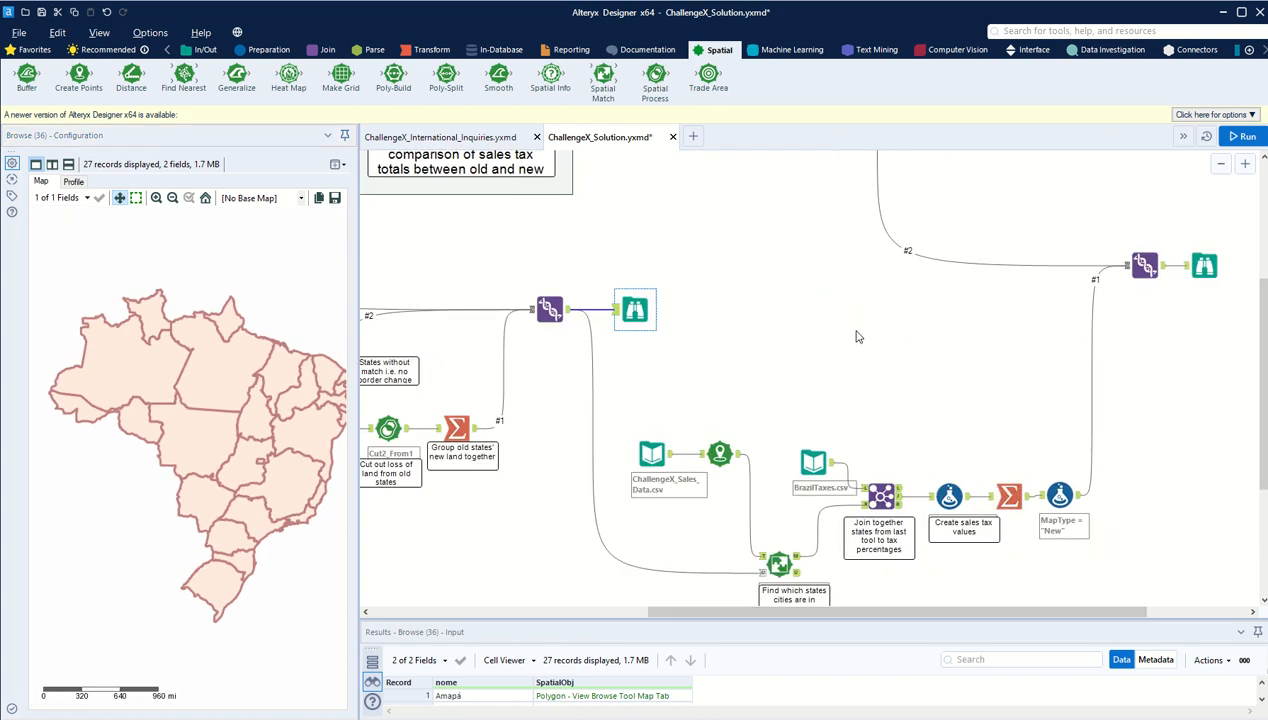
{"action": "scroll", "coordinate": [882, 323], "scroll_direction": "down", "scroll_amount": 5}
{"action": "scroll", "coordinate": [843, 286], "scroll_direction": "up", "scroll_amount": 4}
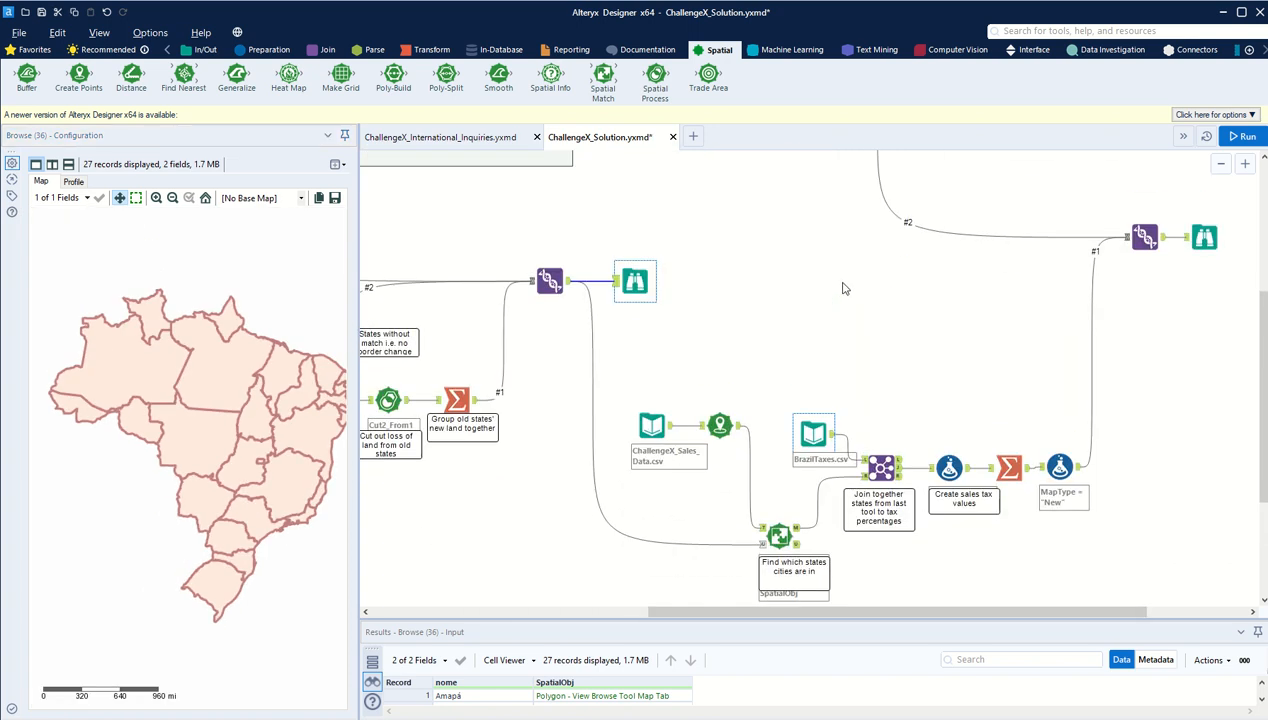
{"action": "left_click_drag", "start_coordinate": [812, 612], "coordinate": [854, 612]}
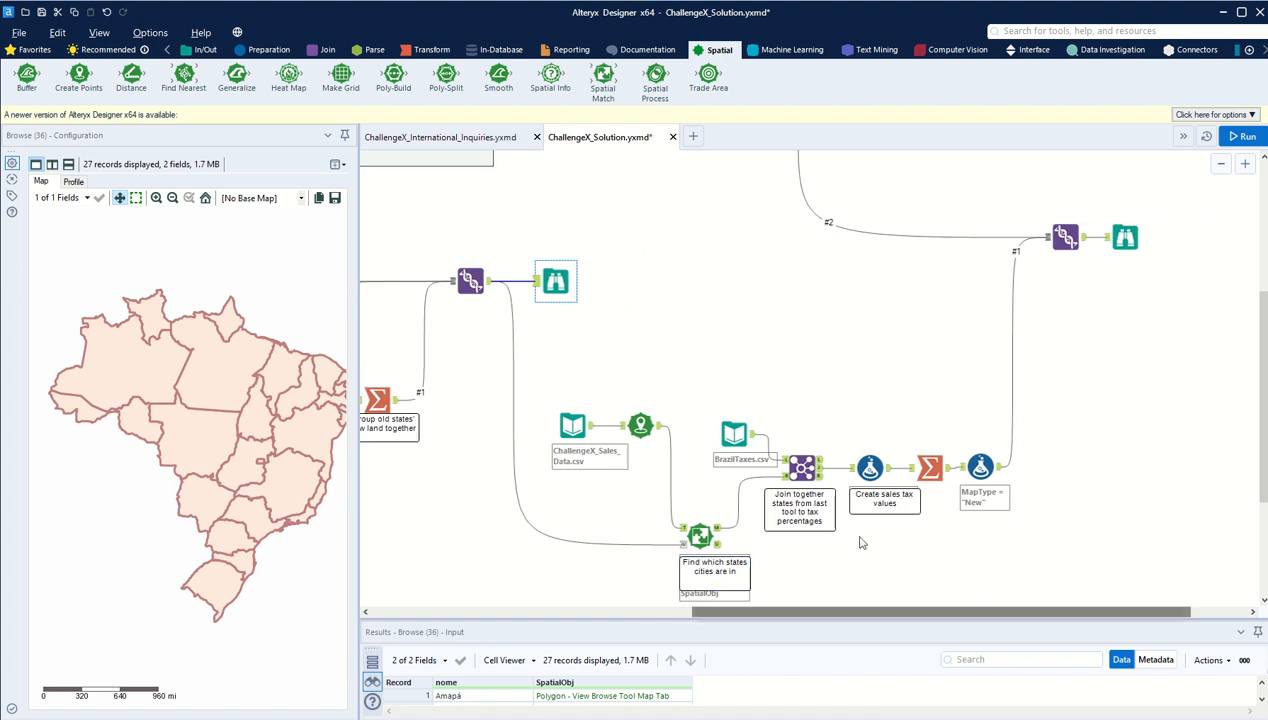
{"action": "scroll", "coordinate": [775, 280], "scroll_direction": "down", "scroll_amount": 2}
{"action": "scroll", "coordinate": [765, 320], "scroll_direction": "up", "scroll_amount": 10}
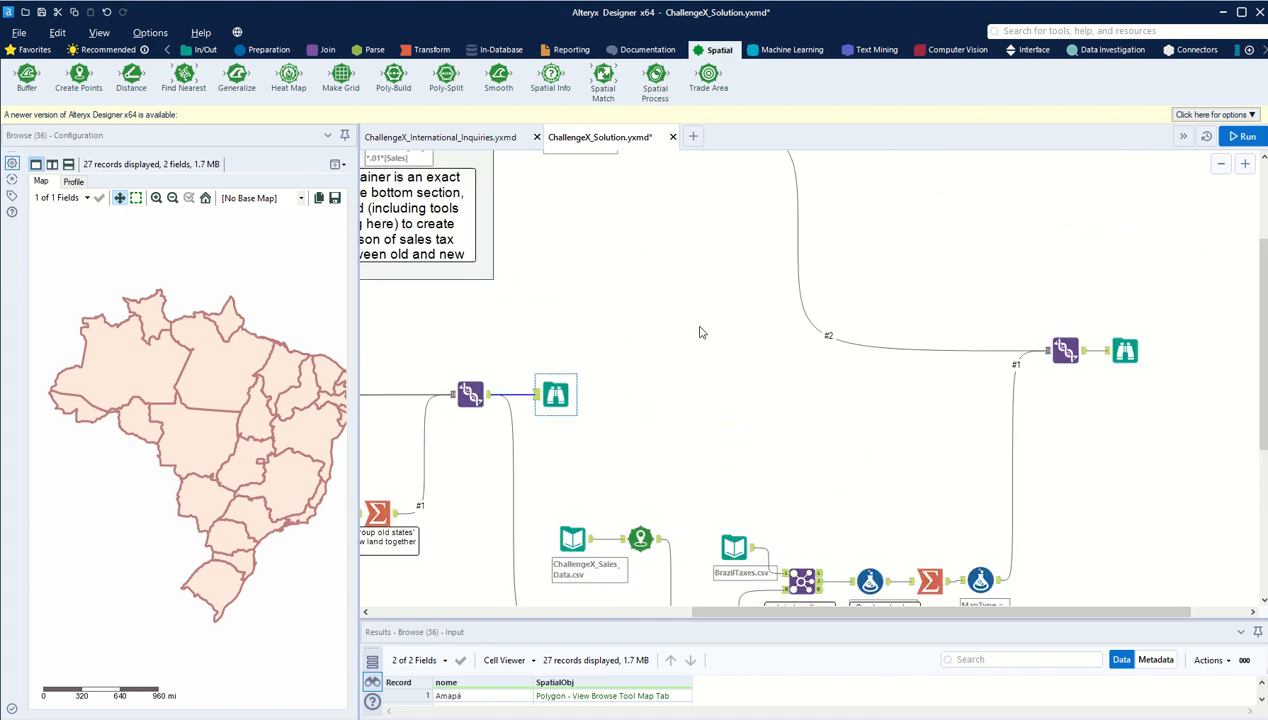
{"action": "scroll", "coordinate": [754, 366], "scroll_direction": "down", "scroll_amount": 5}
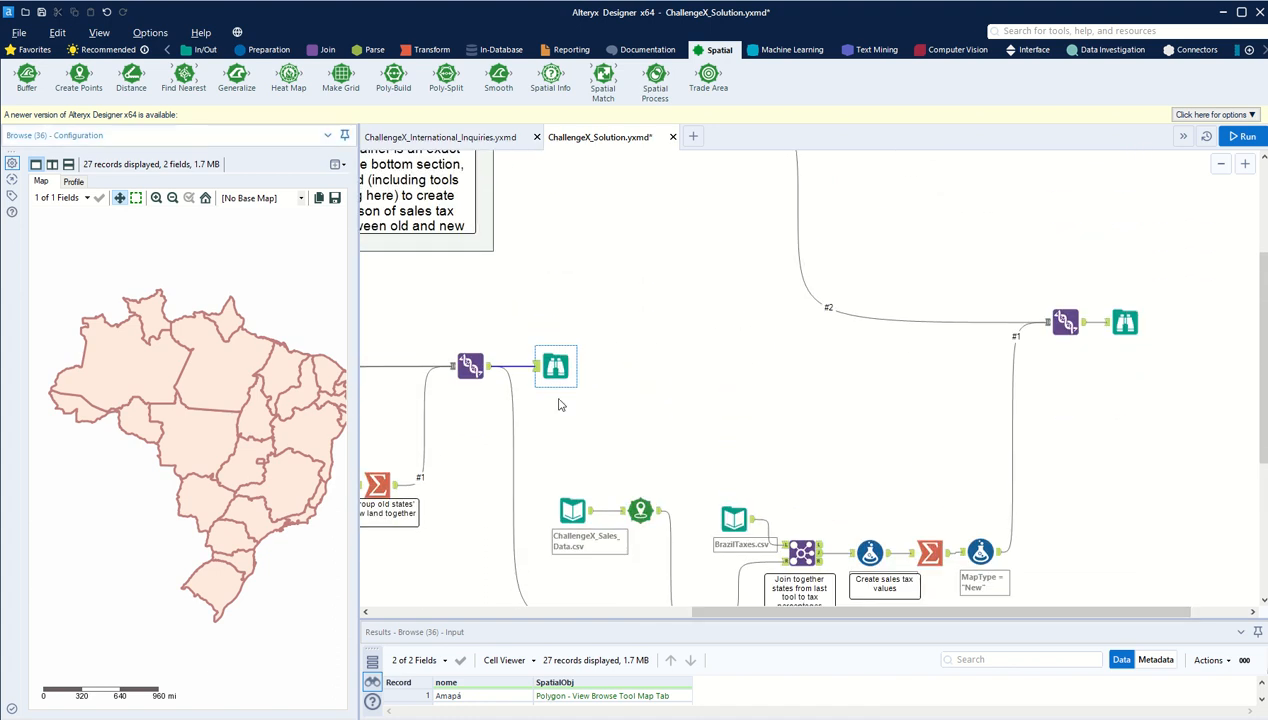
{"action": "scroll", "coordinate": [674, 444], "scroll_direction": "down", "scroll_amount": 3}
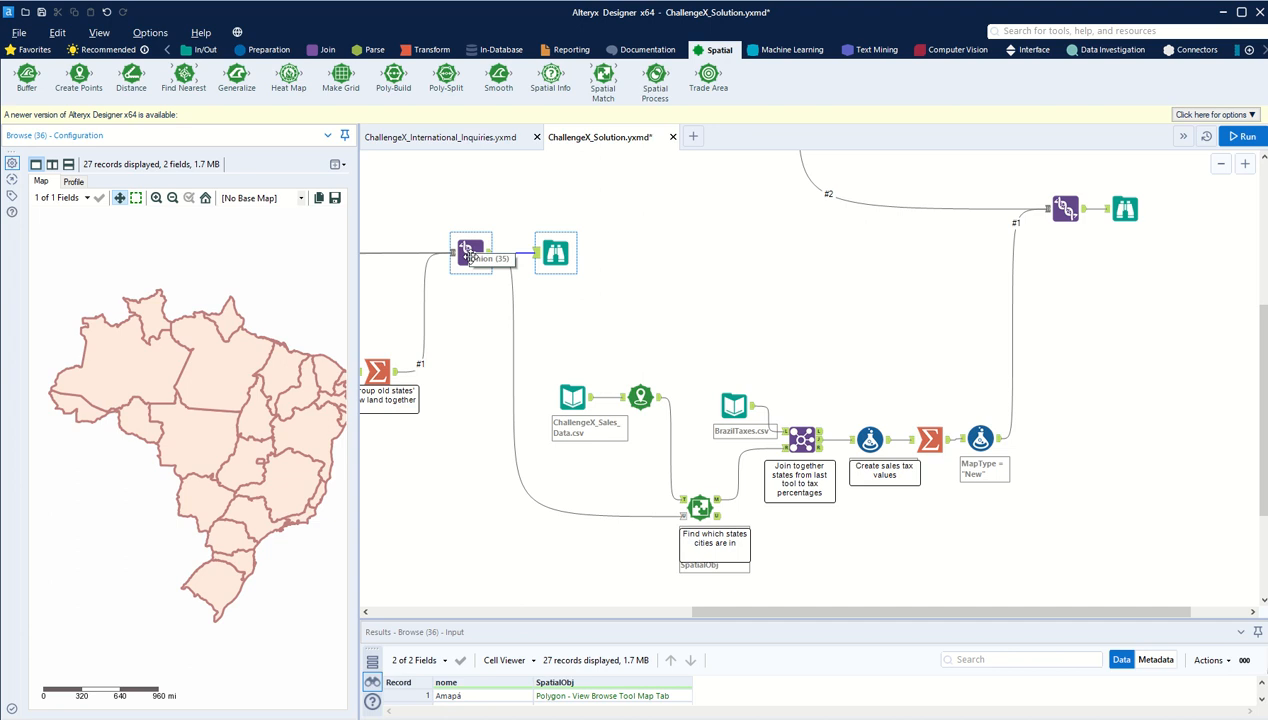
{"action": "scroll", "coordinate": [754, 402], "scroll_direction": "down", "scroll_amount": 2}
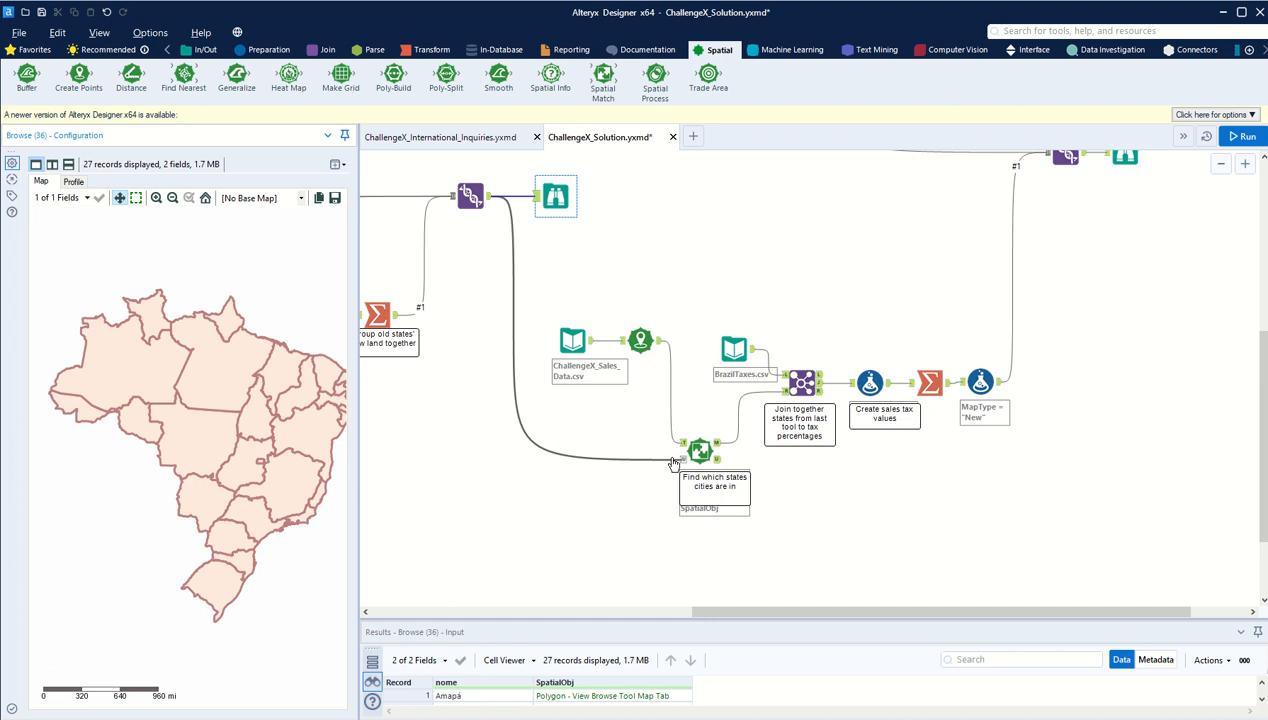
Step: Inspect the ChallengeX_Sales_Data.csv input and the Create Points tool that uses its Longitude and Latitude fields
{"action": "left_click", "coordinate": [572, 342]}
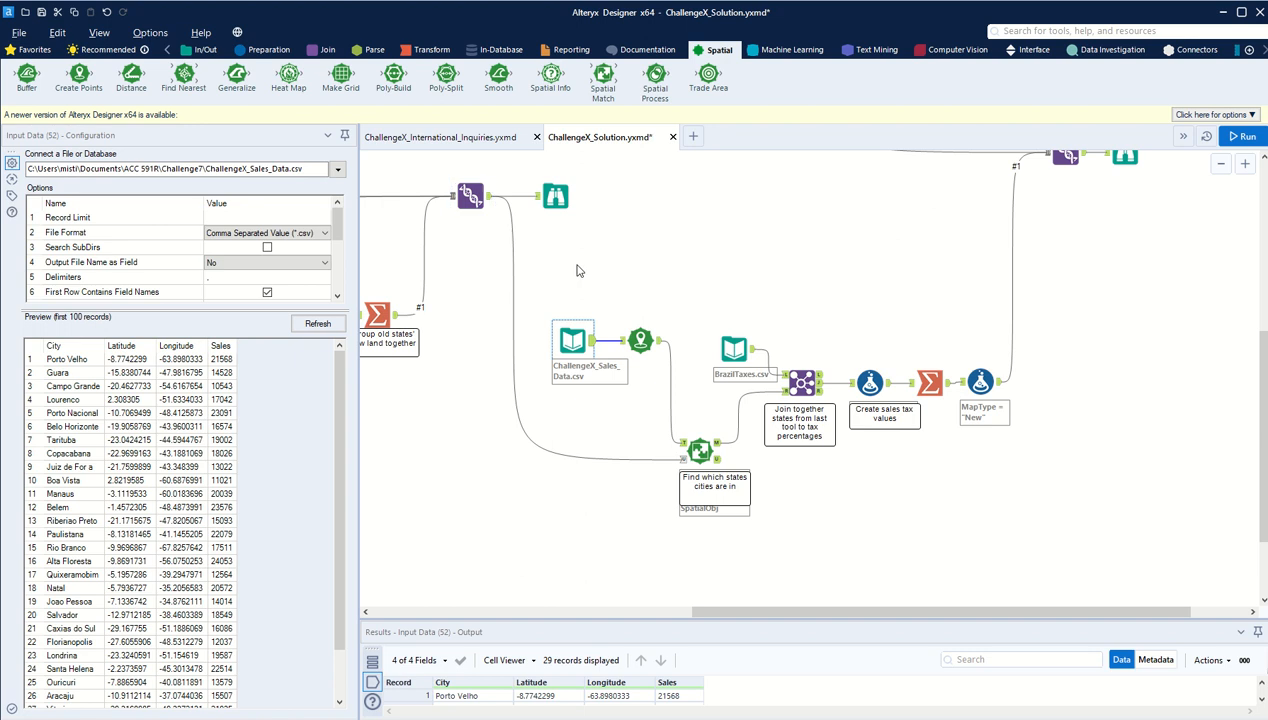
{"action": "left_click", "coordinate": [636, 343]}
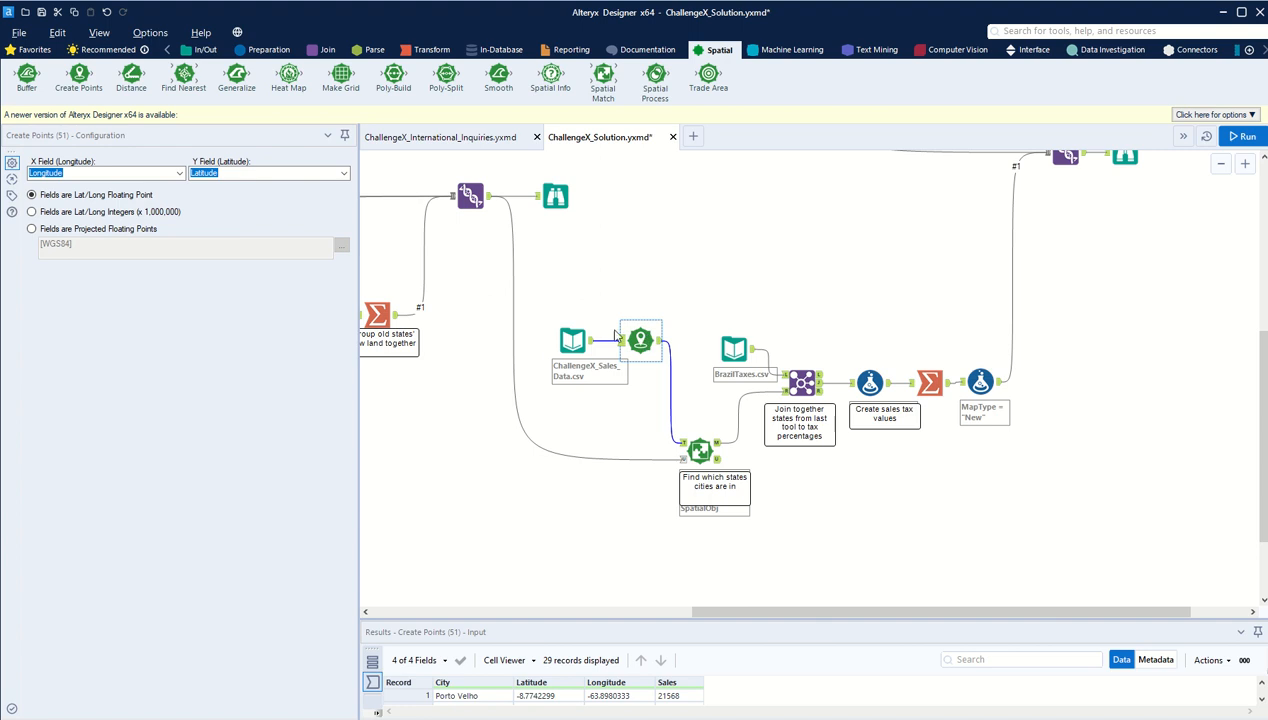
{"action": "left_click", "coordinate": [572, 341]}
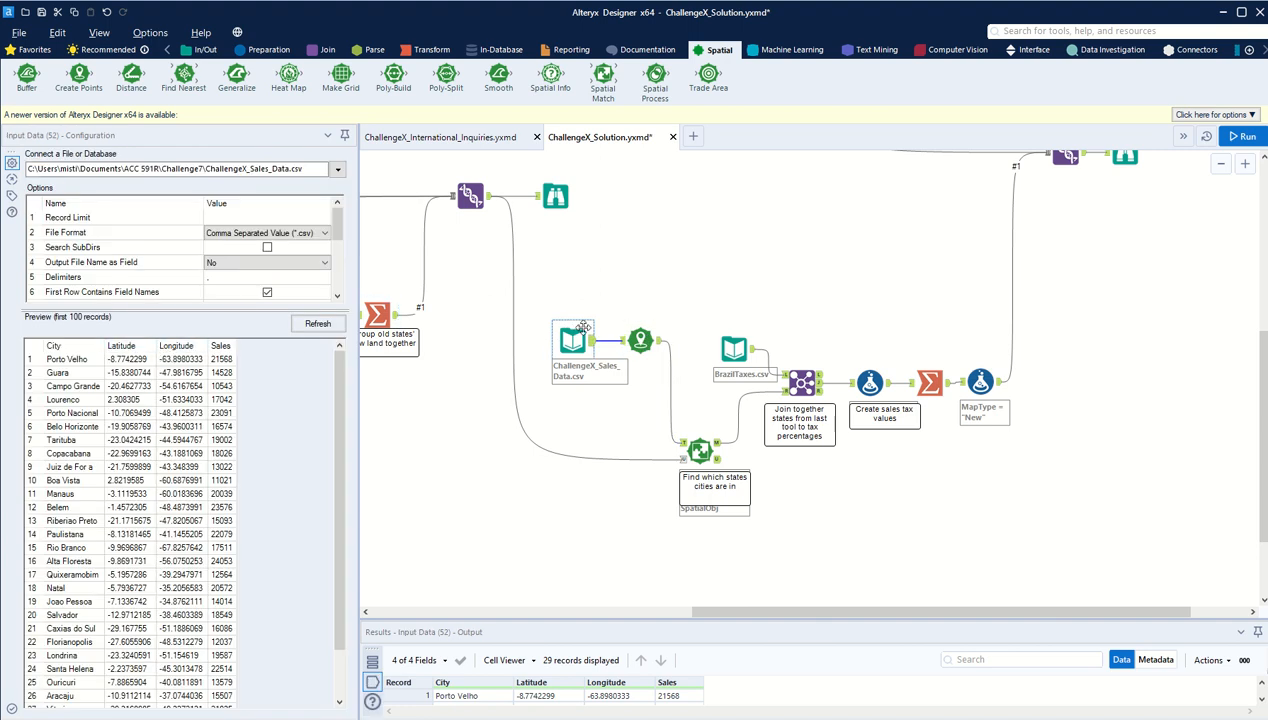
{"action": "left_click", "coordinate": [640, 340]}
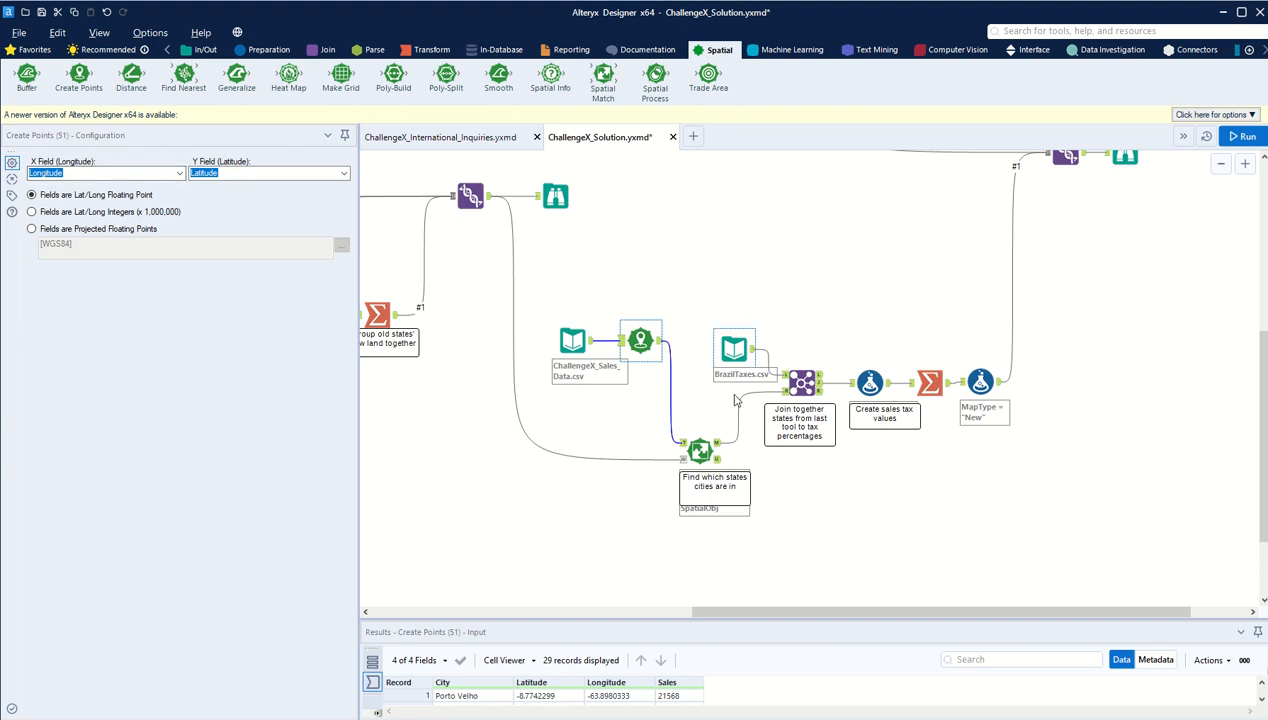
Step: Review the Spatial Match of Centroid targets against the SpatialObj universe, along with the Create Points tool feeding it
{"action": "left_click", "coordinate": [700, 452]}
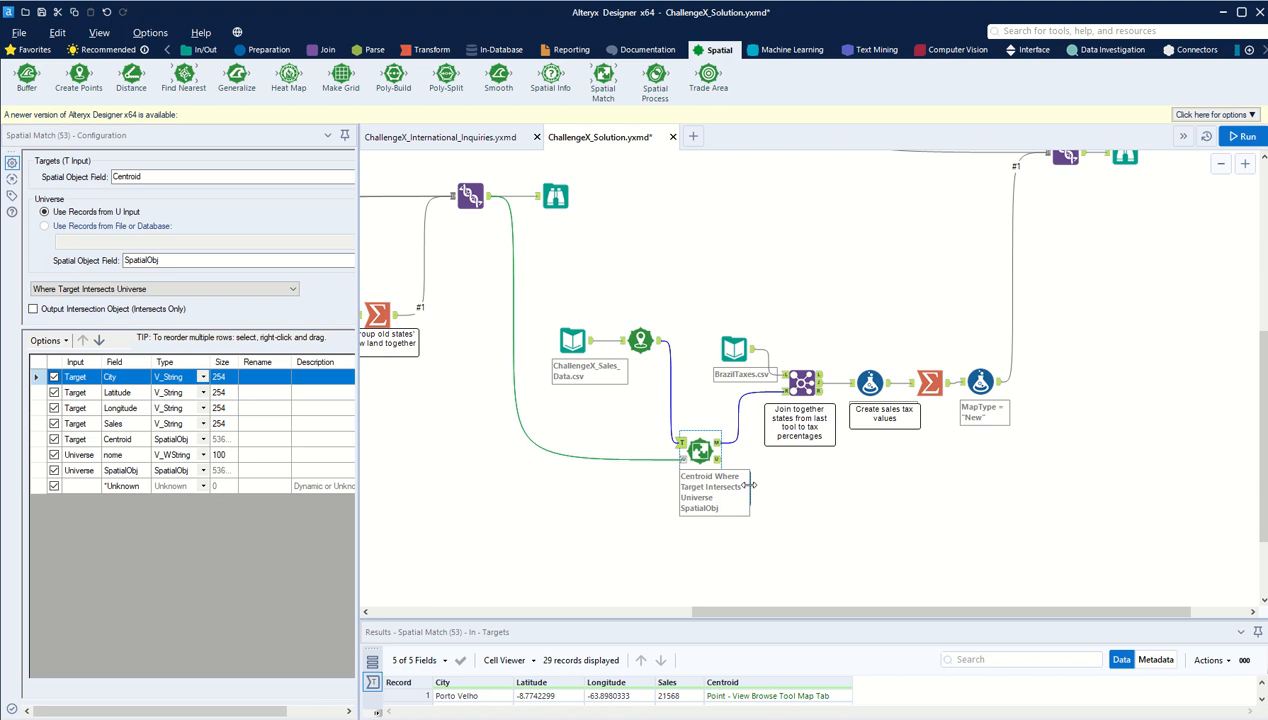
{"action": "left_click", "coordinate": [749, 485]}
{"action": "left_click", "coordinate": [693, 458]}
{"action": "left_click_drag", "start_coordinate": [491, 198], "coordinate": [499, 246]}
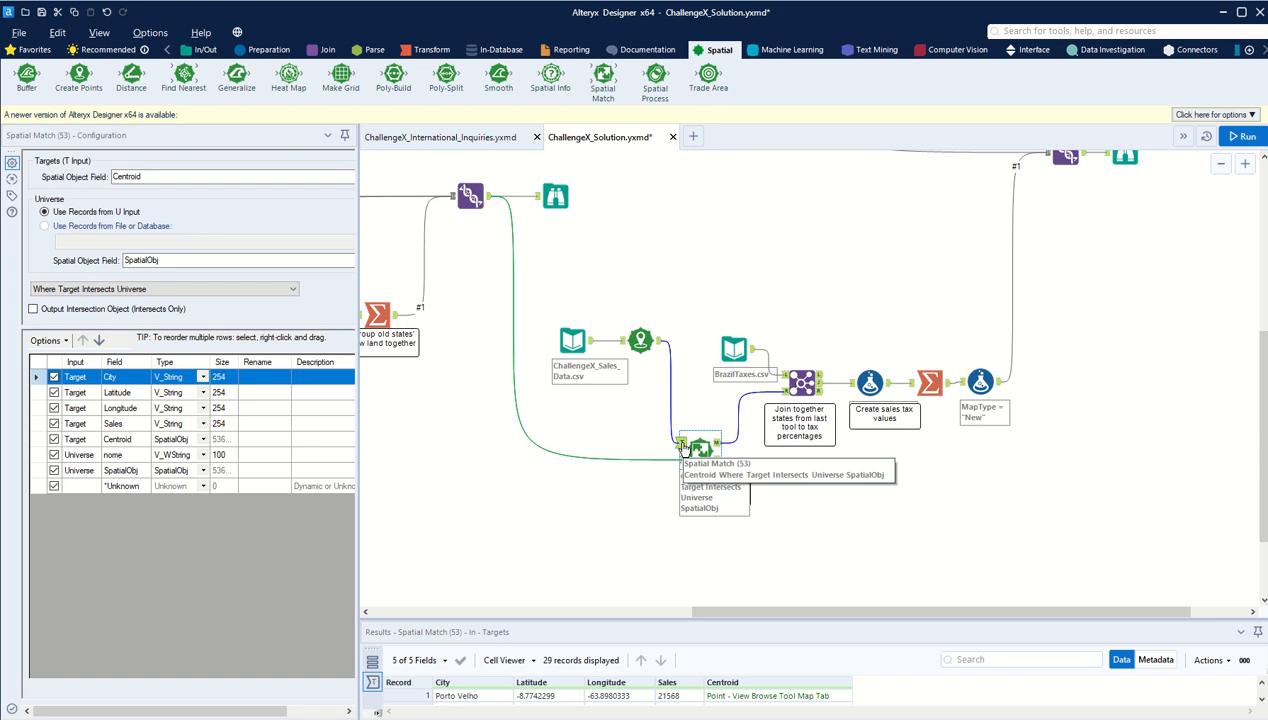
{"action": "left_click", "coordinate": [640, 341]}
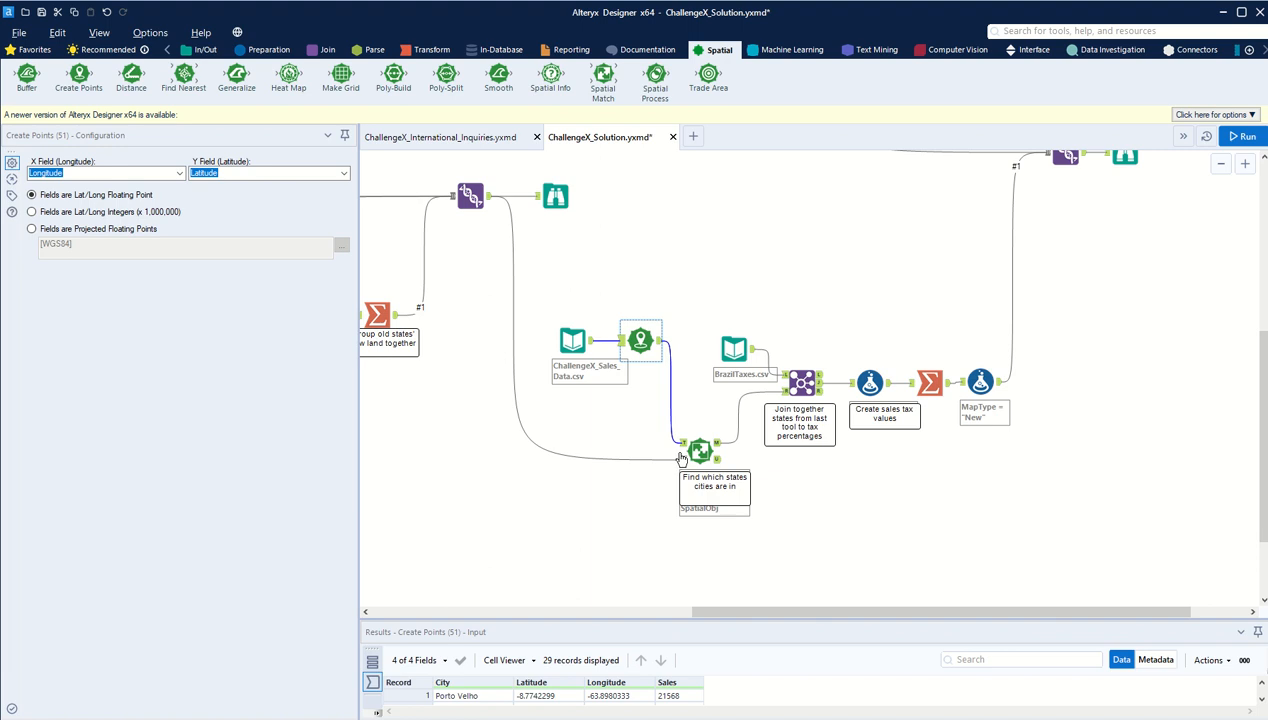
Step: View the Spatial Match's matched output records that pair each sales city with its state
{"action": "left_click", "coordinate": [699, 452]}
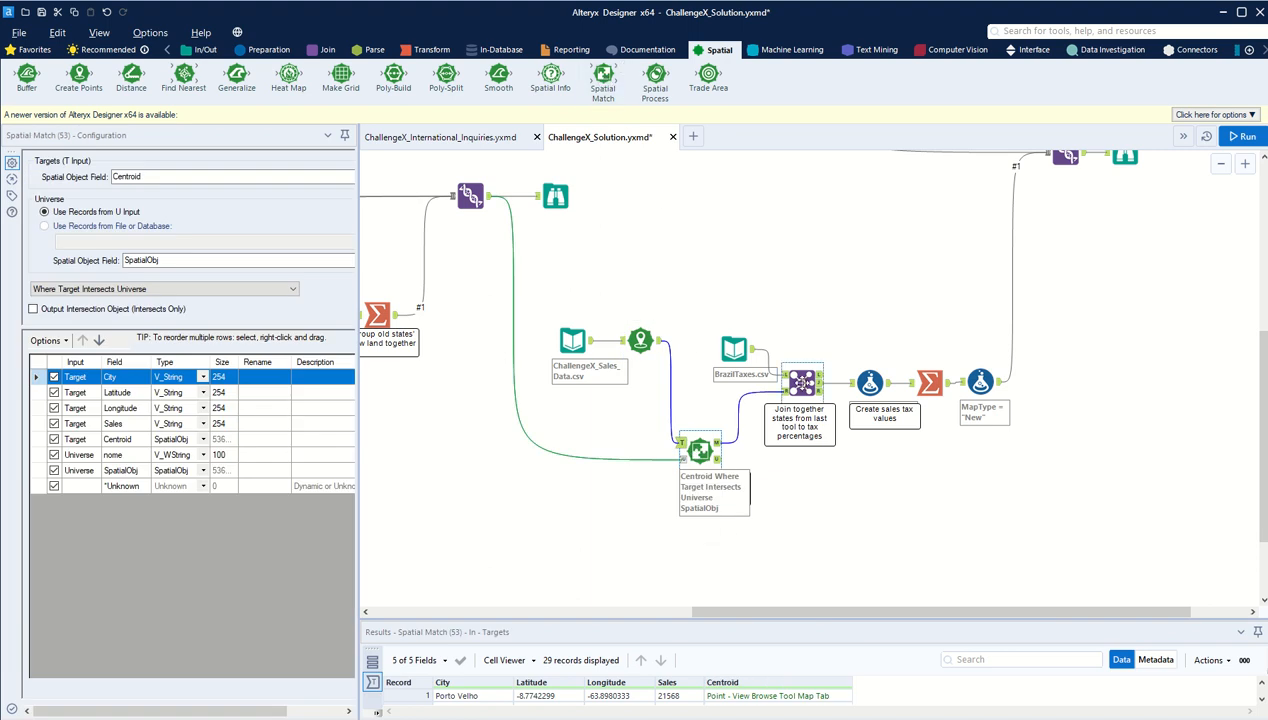
{"action": "left_click", "coordinate": [804, 386]}
{"action": "left_click", "coordinate": [716, 448]}
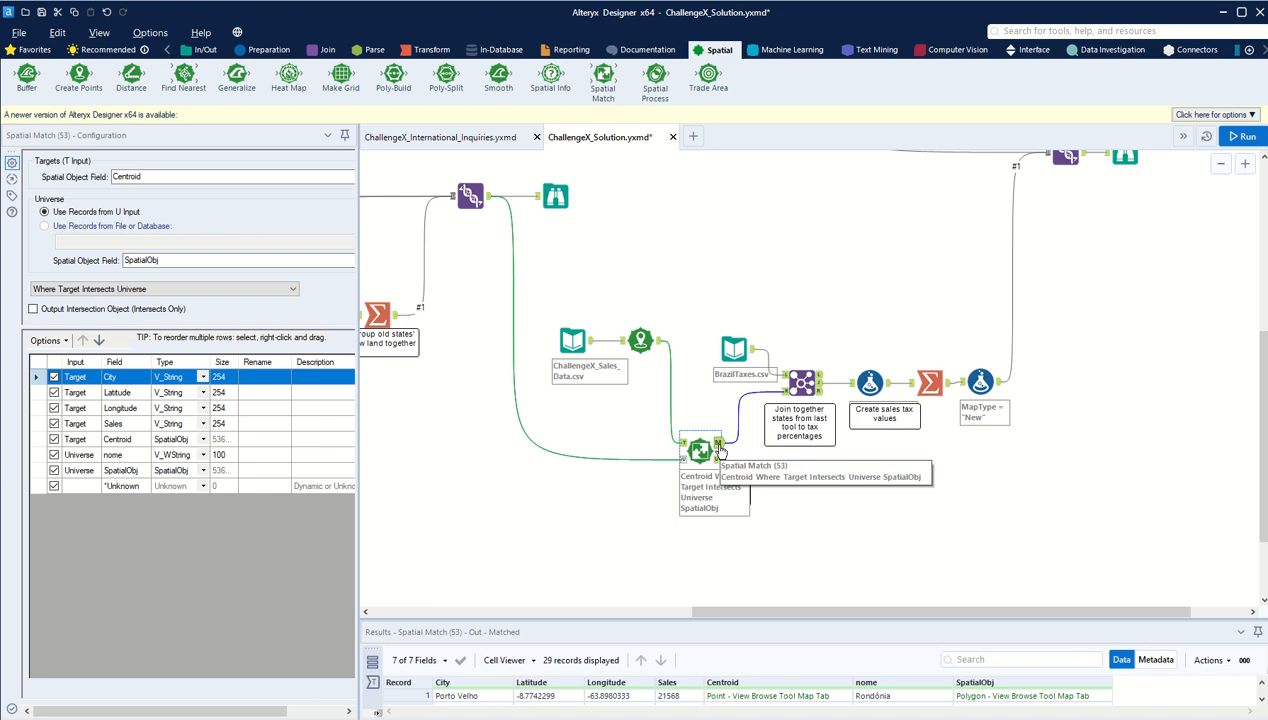
Step: Inspect the Join of State from BrazilTaxes.csv to nome, enlarging the Results window to show more joined records
{"action": "left_click", "coordinate": [795, 376]}
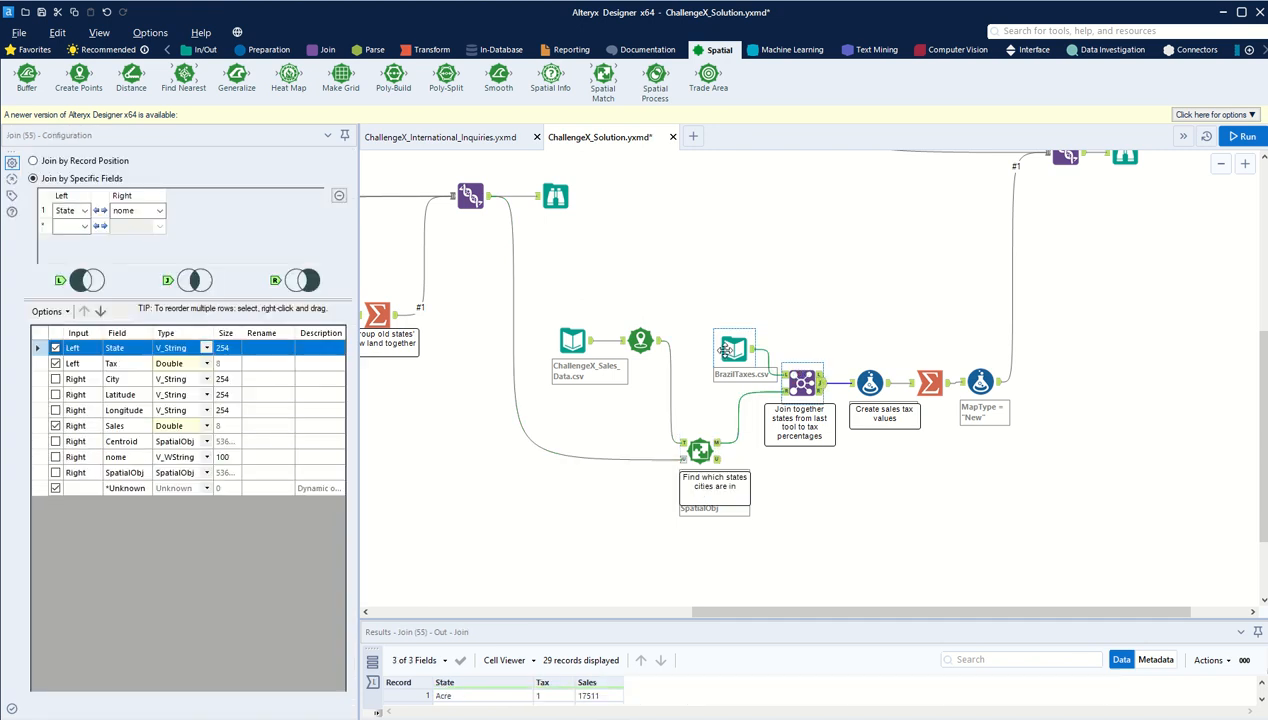
{"action": "left_click", "coordinate": [733, 348]}
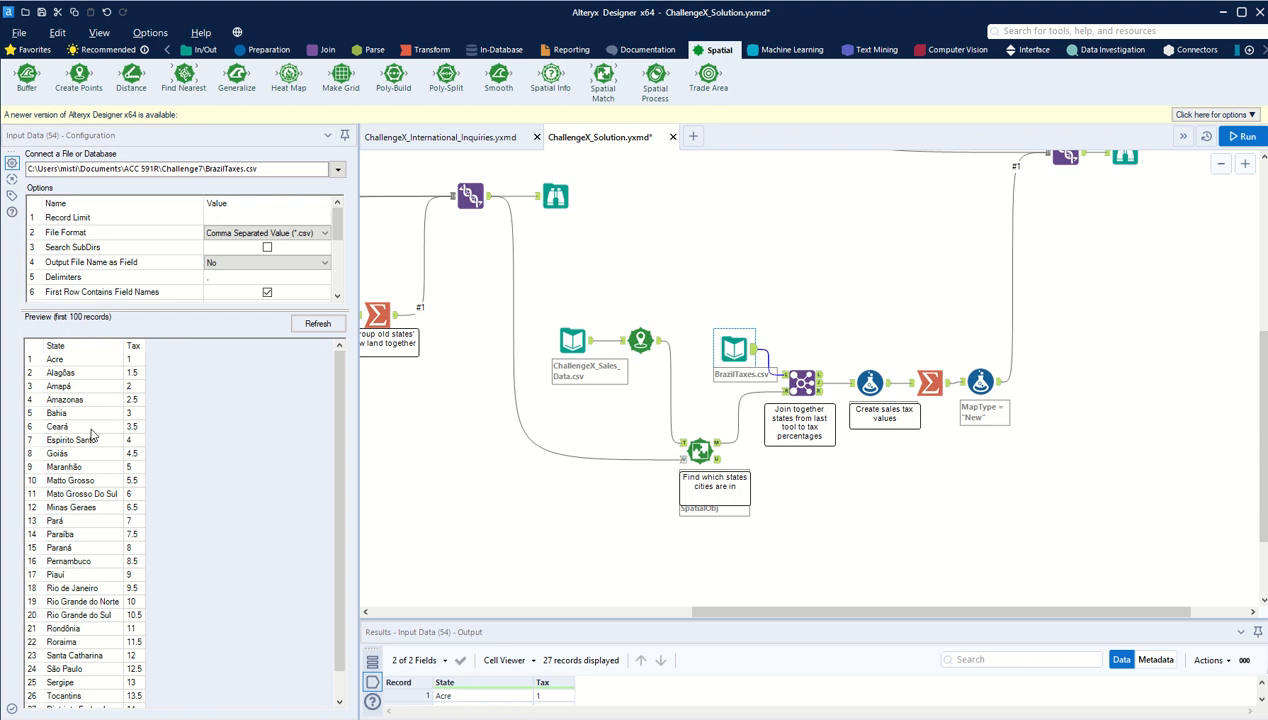
{"action": "left_click_drag", "start_coordinate": [85, 387], "coordinate": [131, 485]}
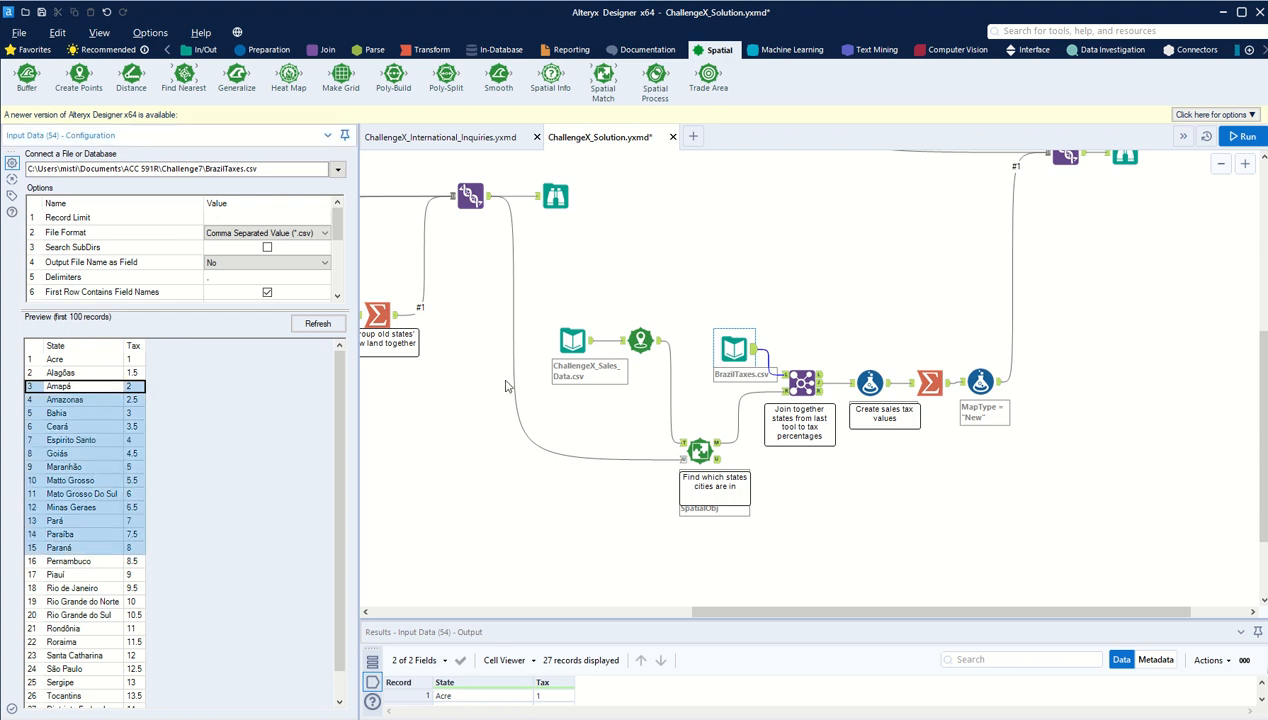
{"action": "left_click", "coordinate": [801, 383]}
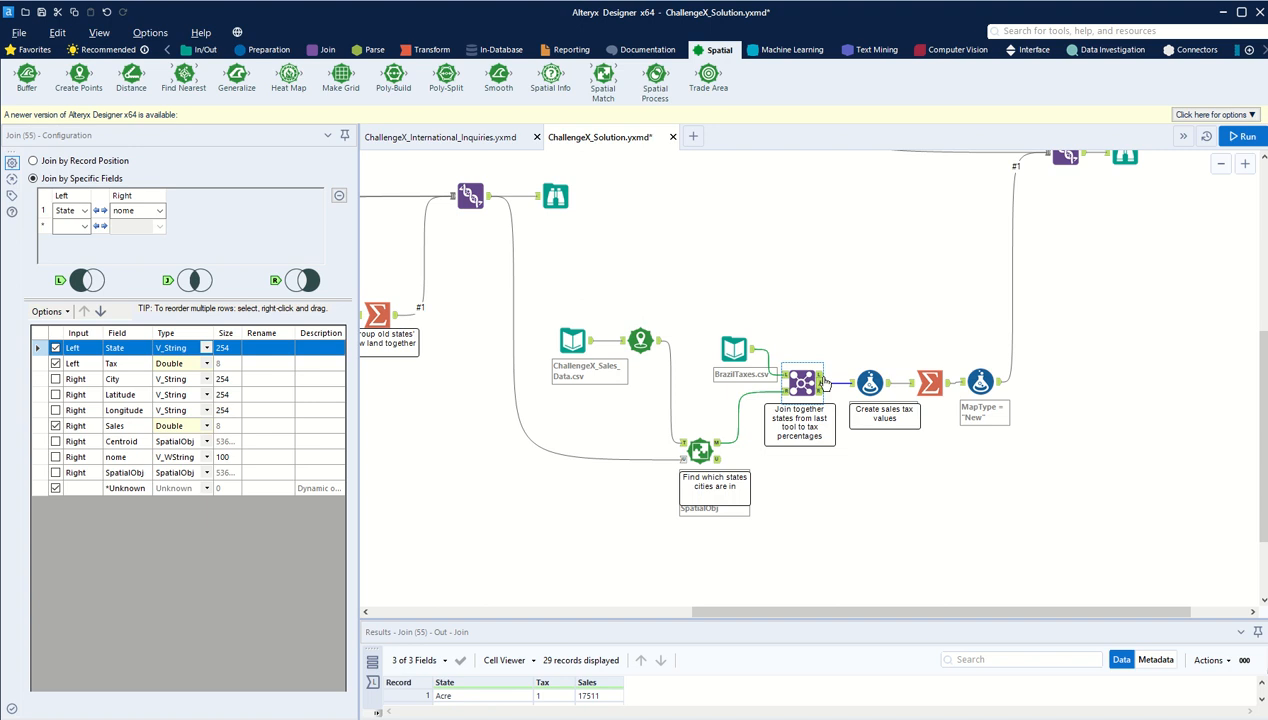
{"action": "left_click", "coordinate": [820, 375]}
{"action": "left_click", "coordinate": [820, 383]}
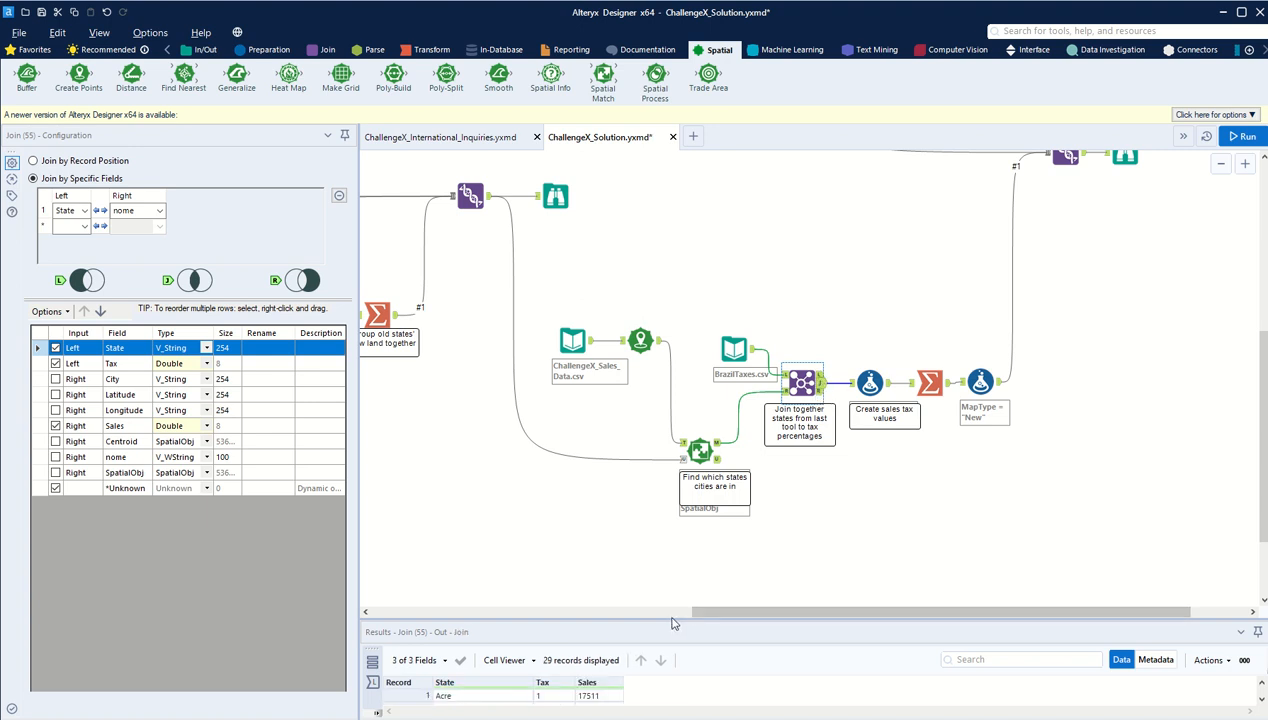
{"action": "left_click_drag", "start_coordinate": [671, 620], "coordinate": [655, 522]}
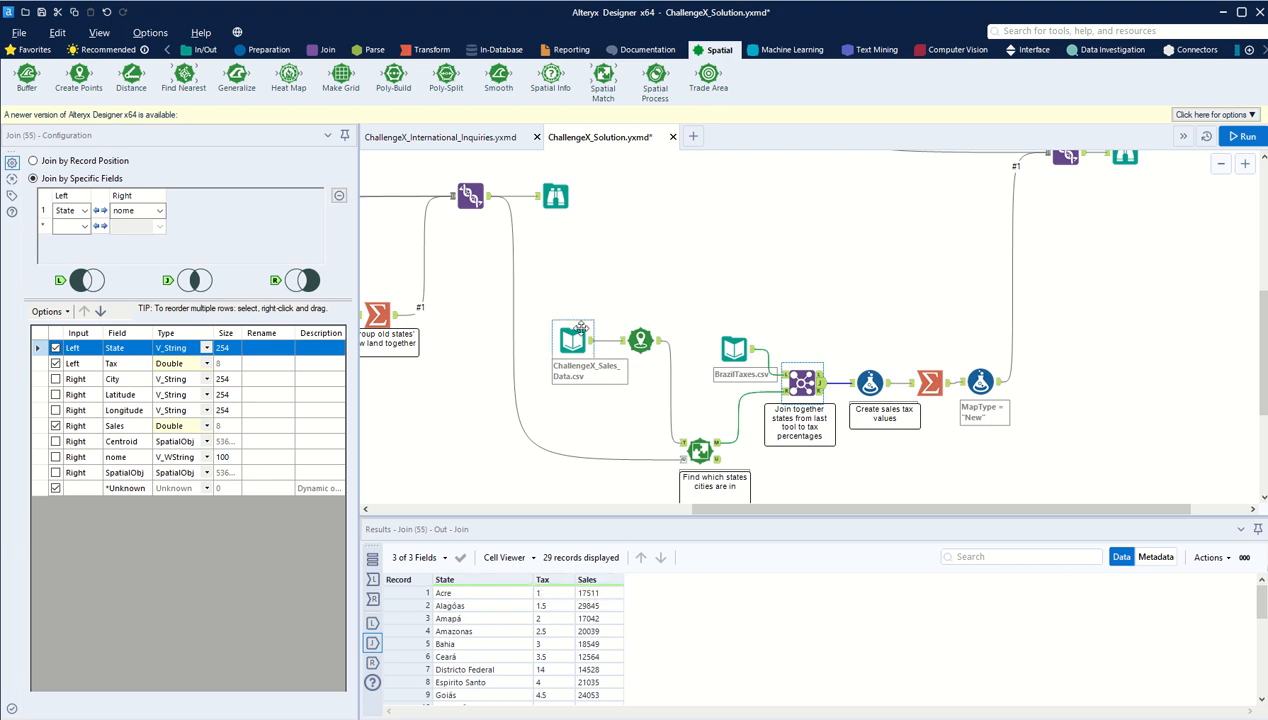
Step: Examine the SalesTax formula [Tax]*.01*[Sales] and check the Tax percentages in BrazilTaxes.csv
{"action": "left_click", "coordinate": [870, 385]}
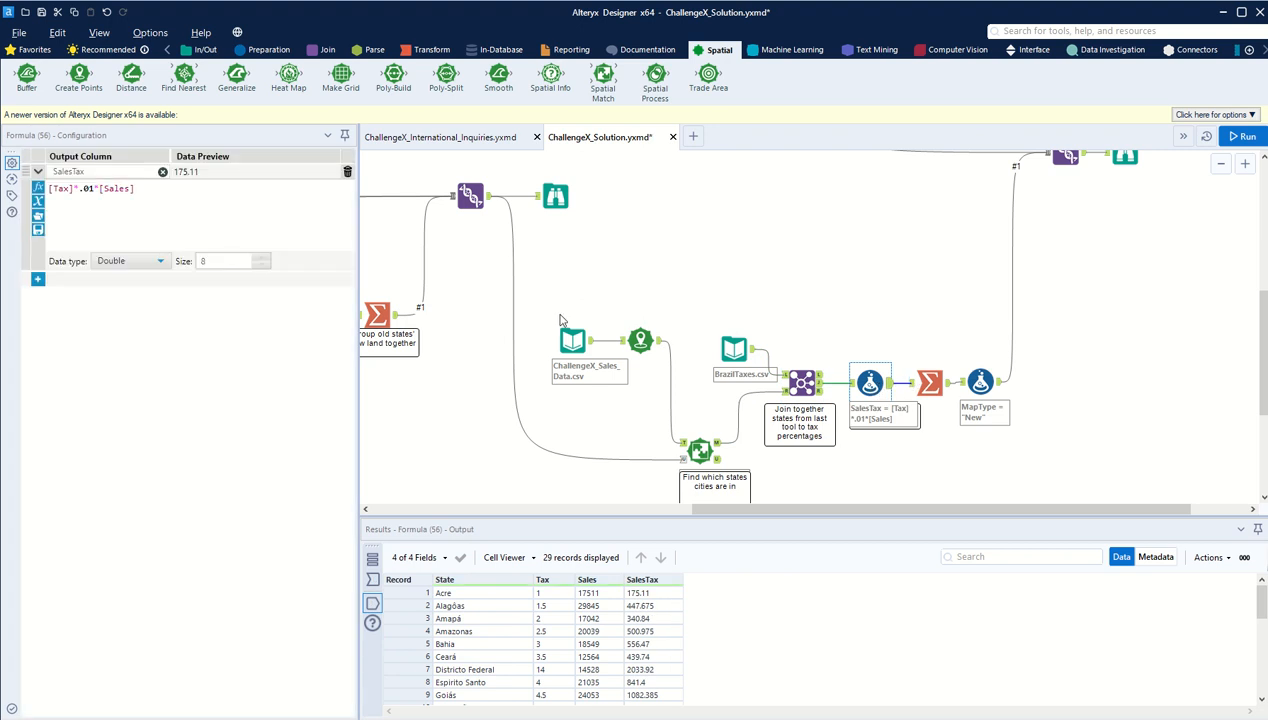
{"action": "left_click_drag", "start_coordinate": [155, 191], "coordinate": [30, 194]}
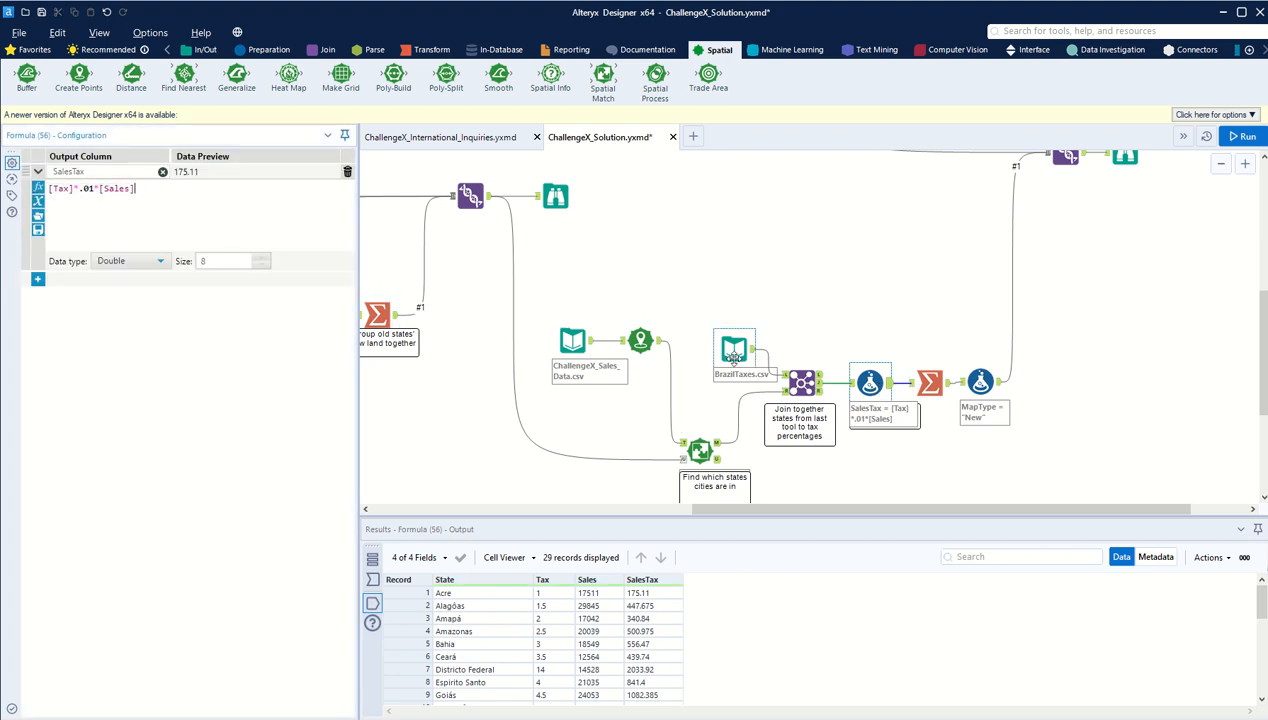
{"action": "left_click", "coordinate": [731, 366]}
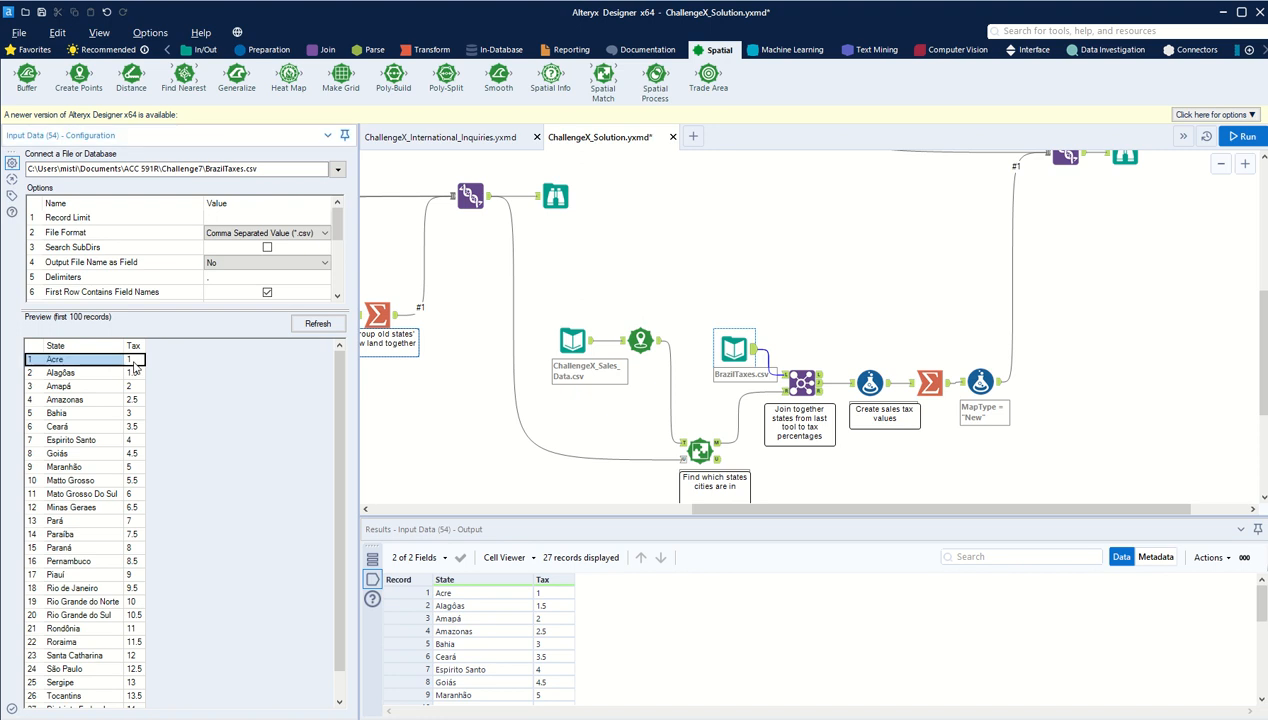
{"action": "left_click", "coordinate": [869, 383]}
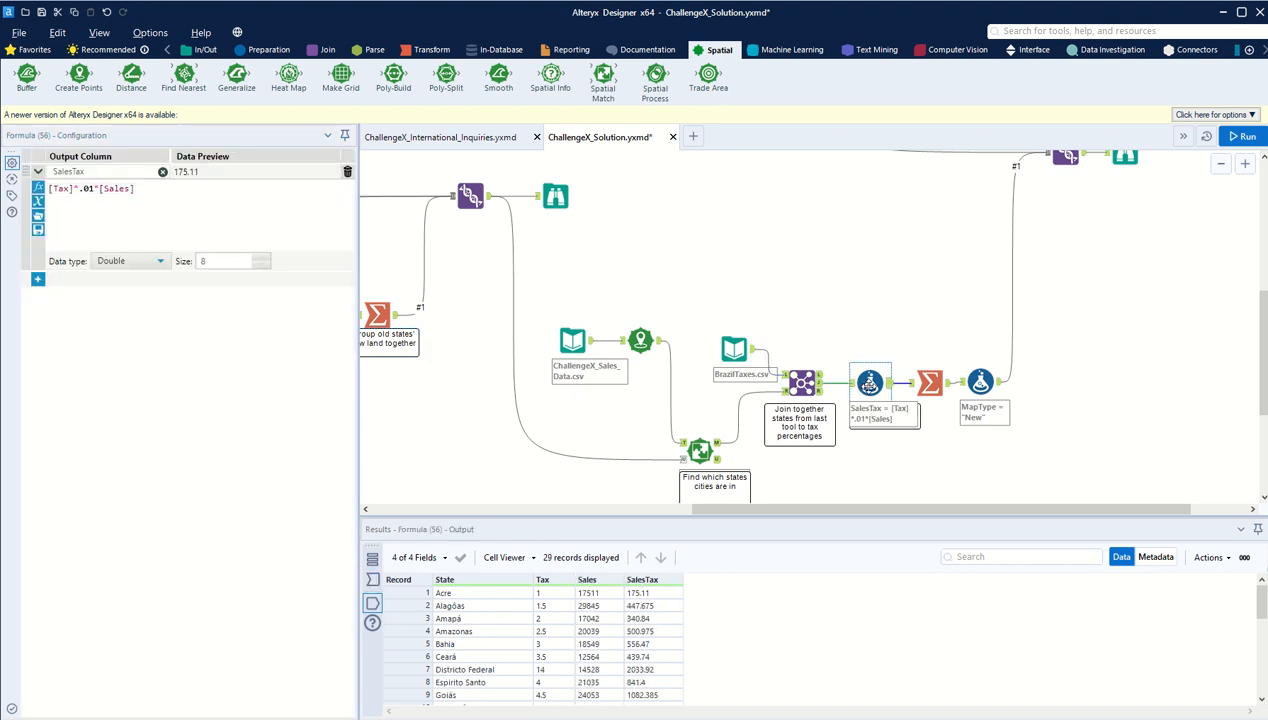
Step: Review the Summarize tool that sums SalesTax and the MapType = "New" formula, following its output to the Union
{"action": "left_click", "coordinate": [927, 382]}
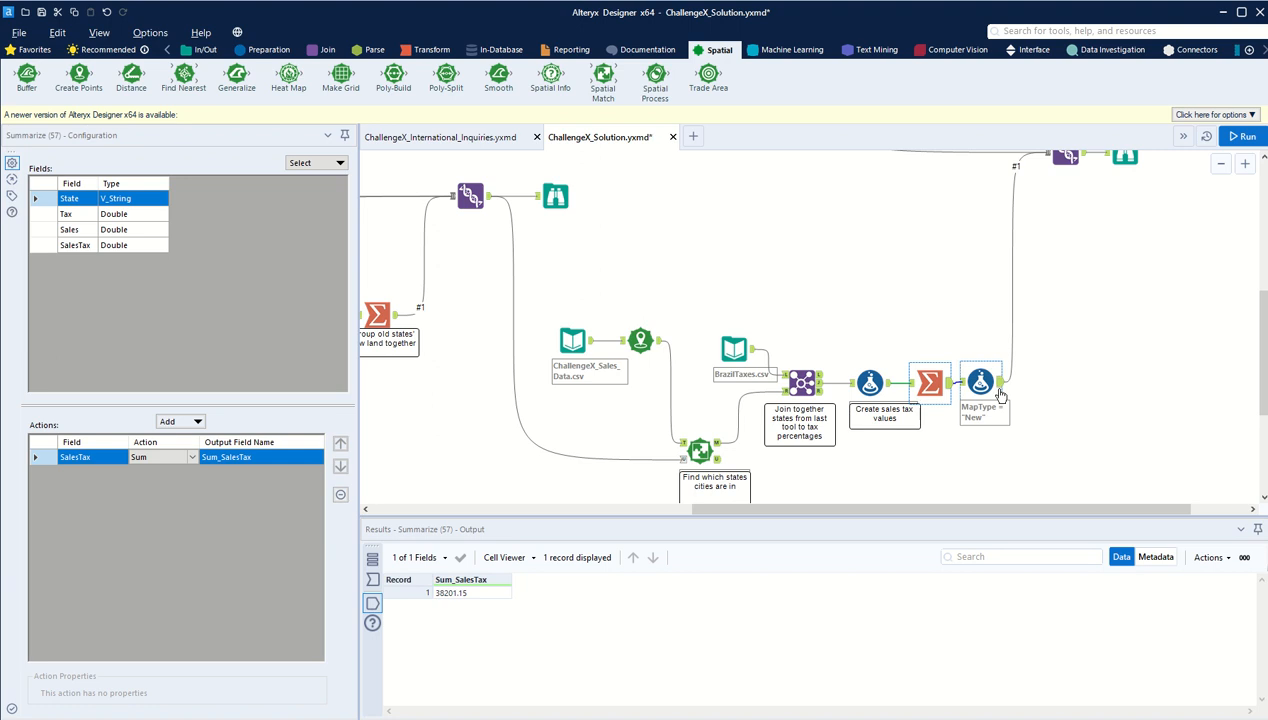
{"action": "left_click", "coordinate": [1000, 393]}
{"action": "left_click_drag", "start_coordinate": [977, 511], "coordinate": [1034, 511]}
{"action": "scroll", "coordinate": [880, 468], "scroll_direction": "up", "scroll_amount": 1}
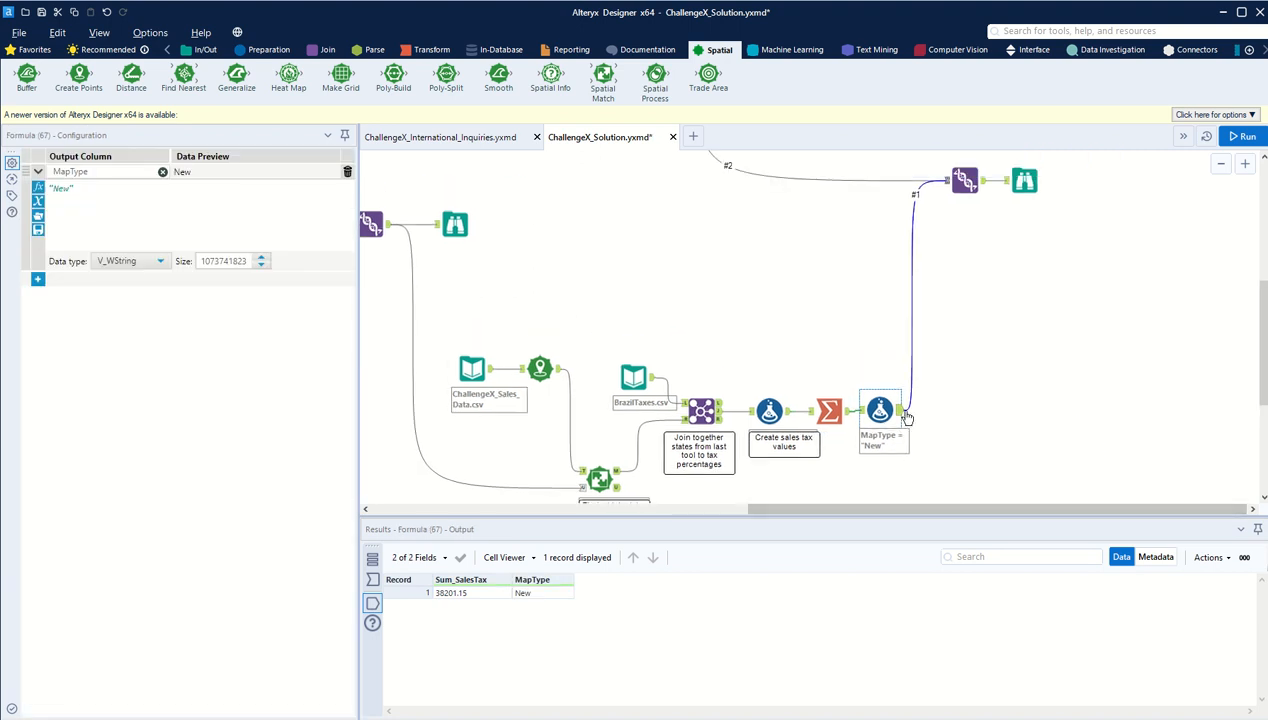
{"action": "scroll", "coordinate": [993, 318], "scroll_direction": "up", "scroll_amount": 2}
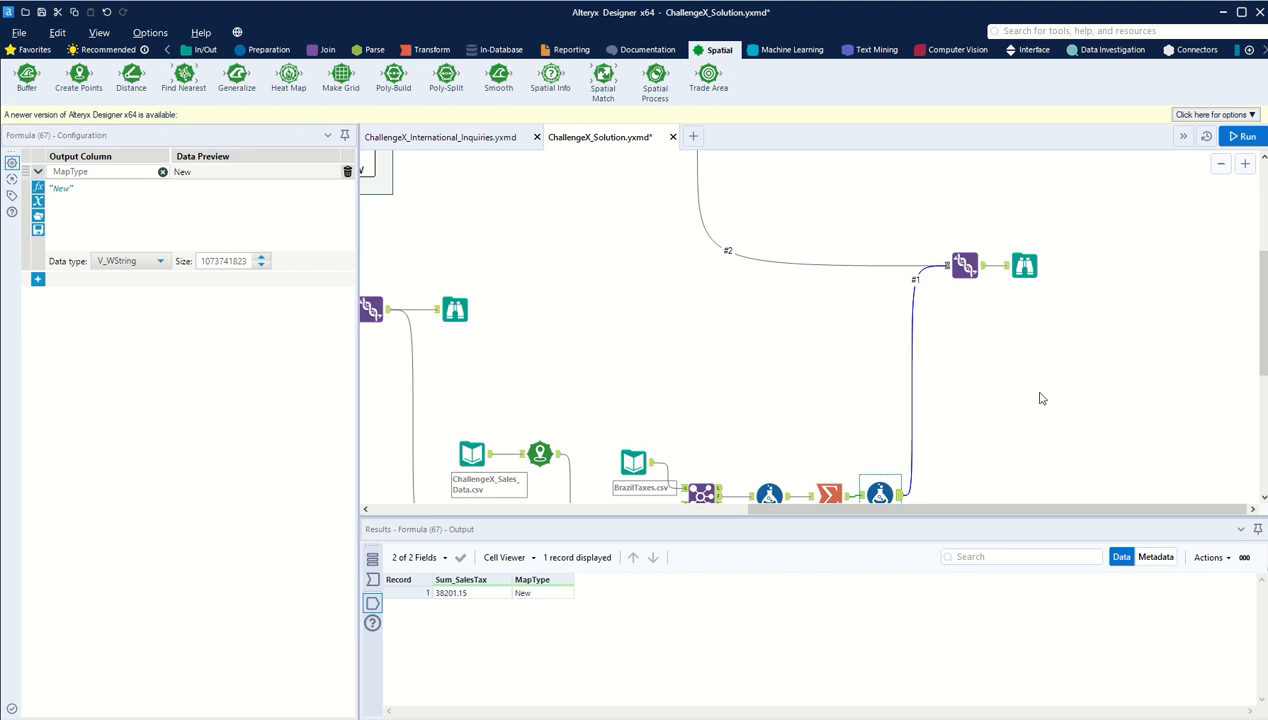
Step: Look at the Brazil_1920.yxdb input and the Union that brings both sales tax branches together
{"action": "mouse_move", "coordinate": [935, 511]}
{"action": "left_mouse_down"}
{"action": "mouse_move", "coordinate": [533, 511]}
{"action": "mouse_move", "coordinate": [924, 488]}
{"action": "left_mouse_up"}
{"action": "scroll", "coordinate": [804, 391], "scroll_direction": "up", "scroll_amount": 4}
{"action": "left_click", "coordinate": [395, 388]}
{"action": "scroll", "coordinate": [721, 390], "scroll_direction": "down", "scroll_amount": 2}
{"action": "scroll", "coordinate": [718, 390], "scroll_direction": "down", "scroll_amount": 6}
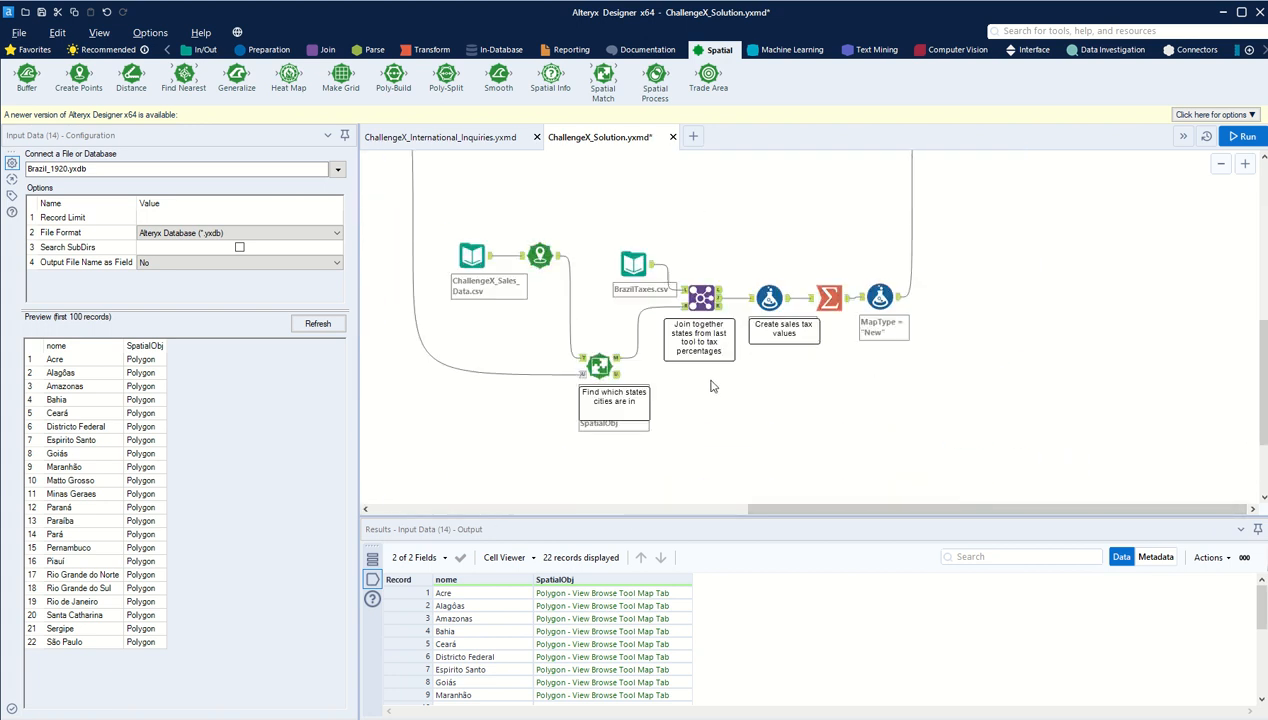
{"action": "scroll", "coordinate": [950, 310], "scroll_direction": "up", "scroll_amount": 6}
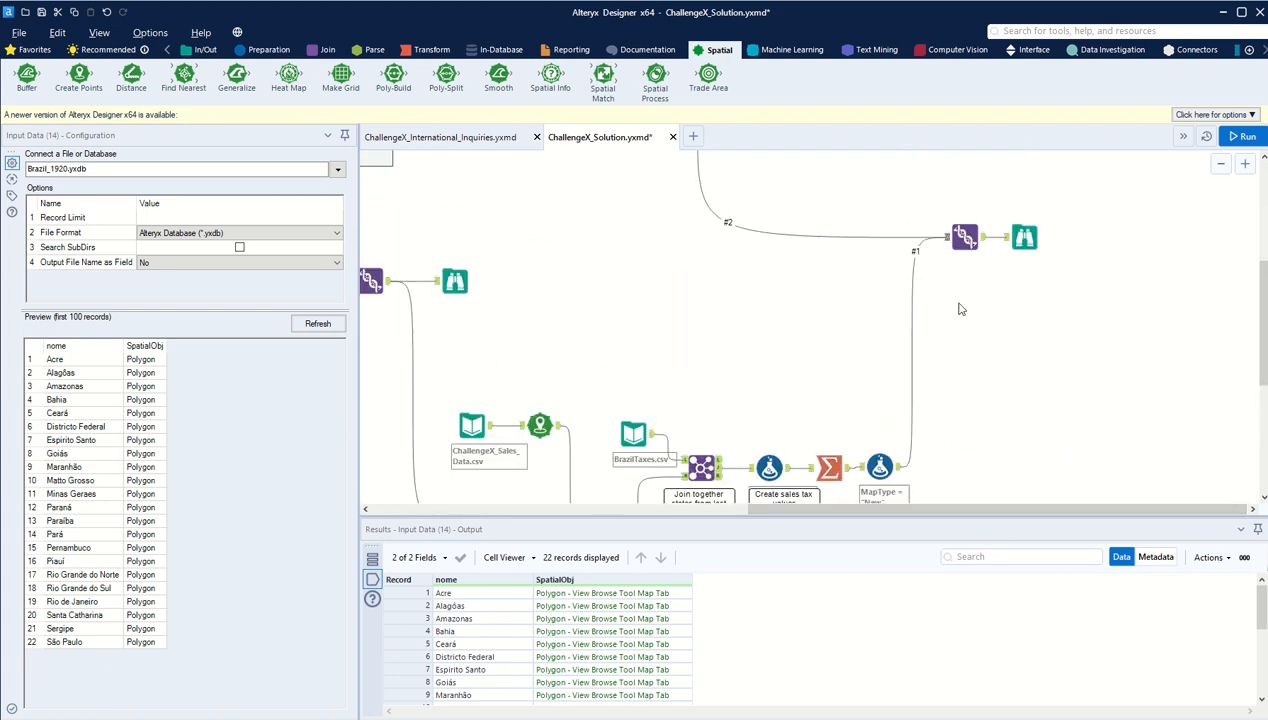
{"action": "scroll", "coordinate": [760, 375], "scroll_direction": "down", "scroll_amount": 5}
Step: Connect a Browse tool to the Spatial Match's matched output and run the workflow
{"action": "left_click", "coordinate": [620, 418]}
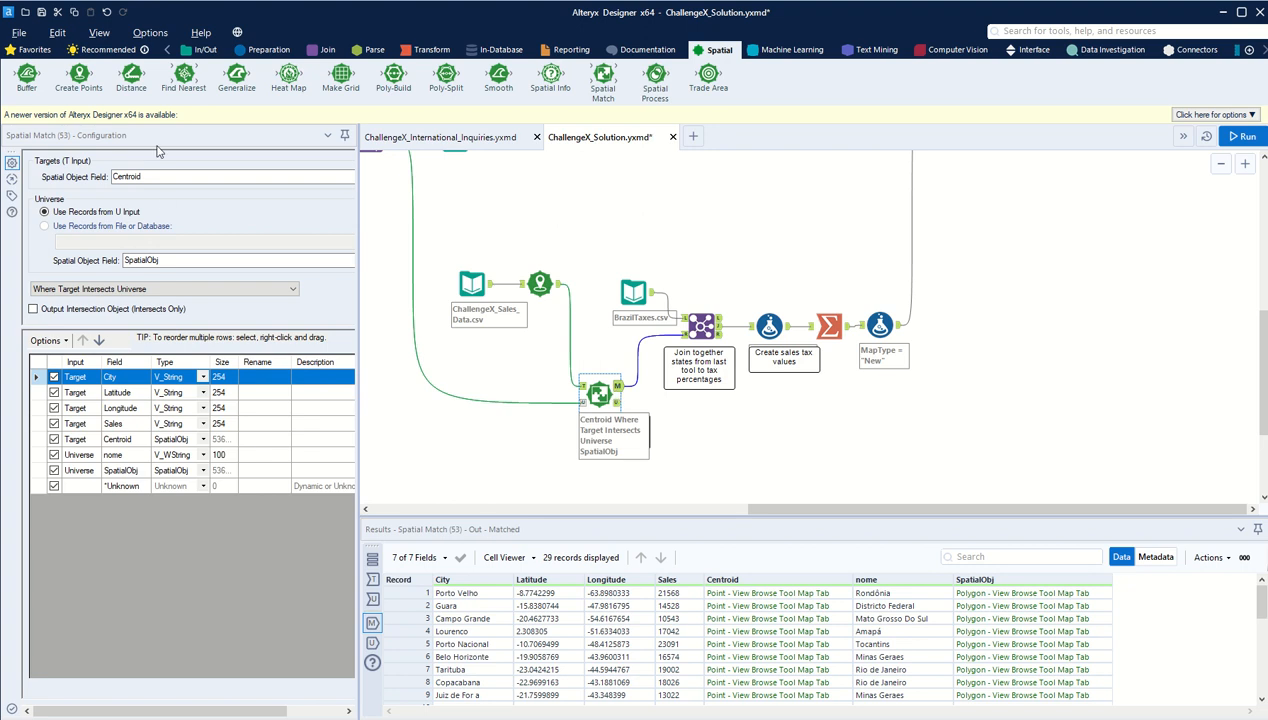
{"action": "left_click", "coordinate": [205, 49]}
{"action": "left_click_drag", "start_coordinate": [27, 78], "coordinate": [710, 427]}
{"action": "key", "text": "ctrl+r"}
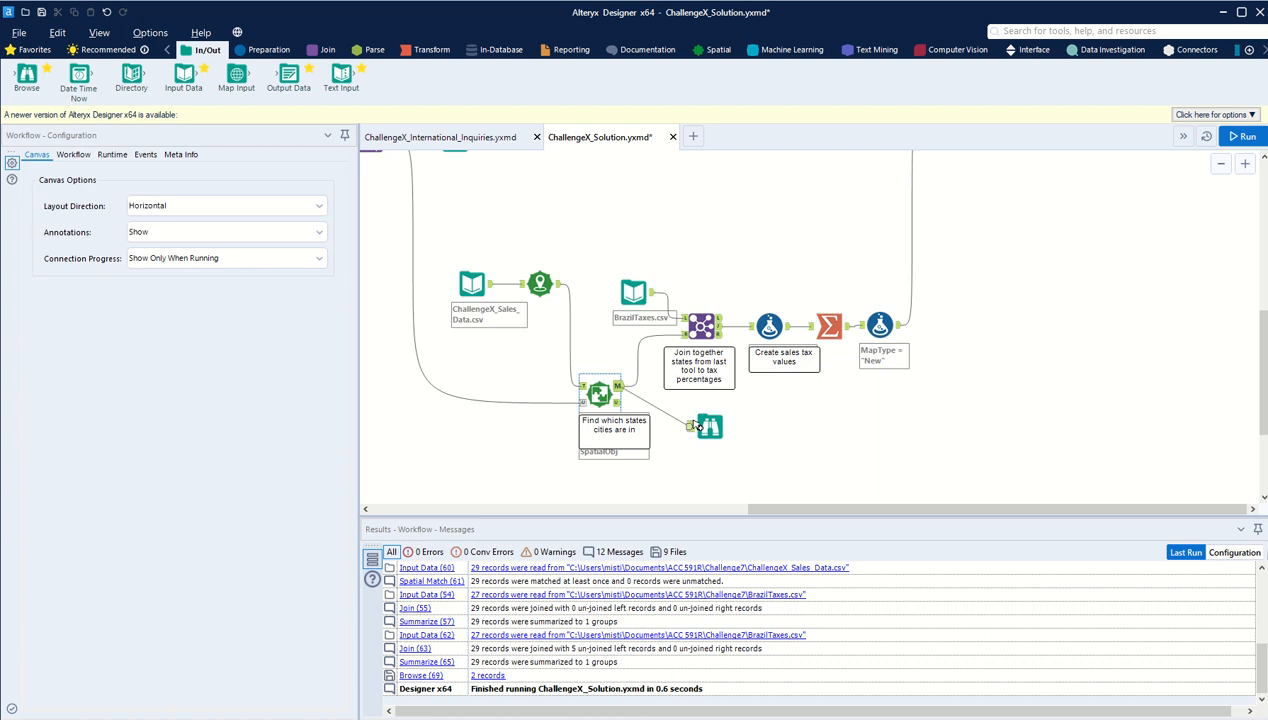
{"action": "left_click", "coordinate": [1243, 137]}
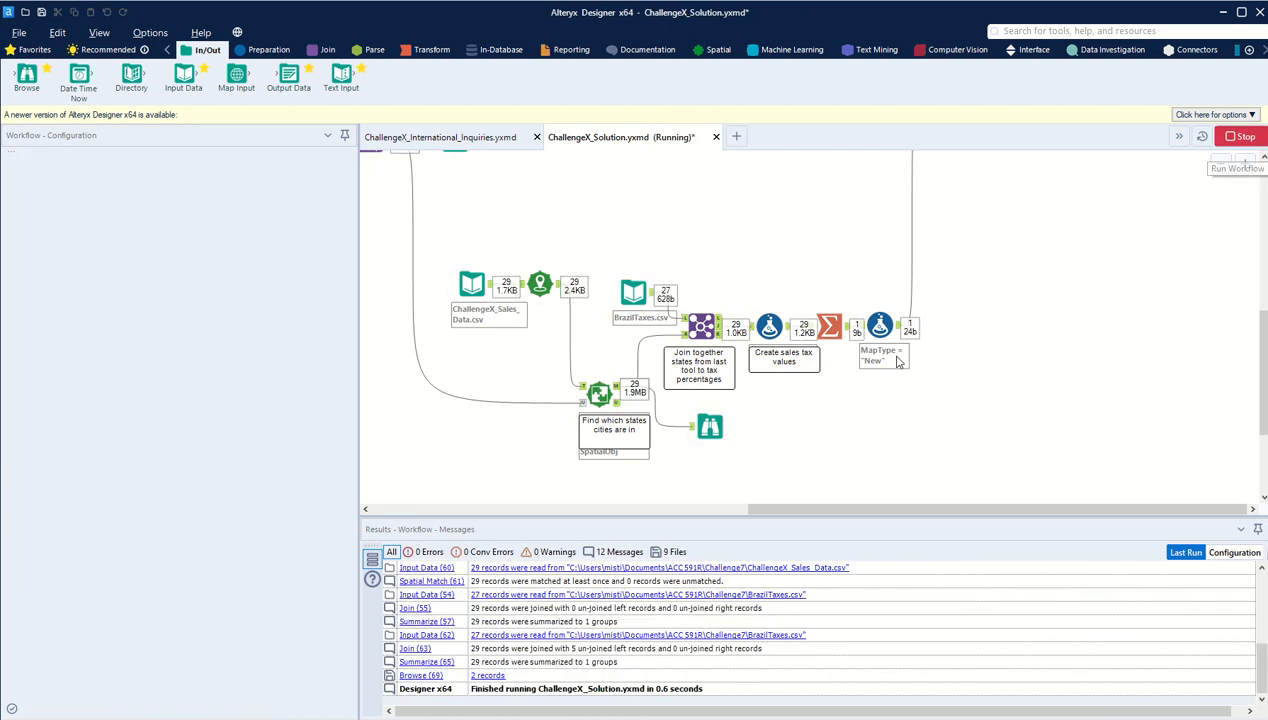
Step: View the matched cities and states on the new Browse tool's map, comparing them with the Create Points output
{"action": "left_click", "coordinate": [711, 428]}
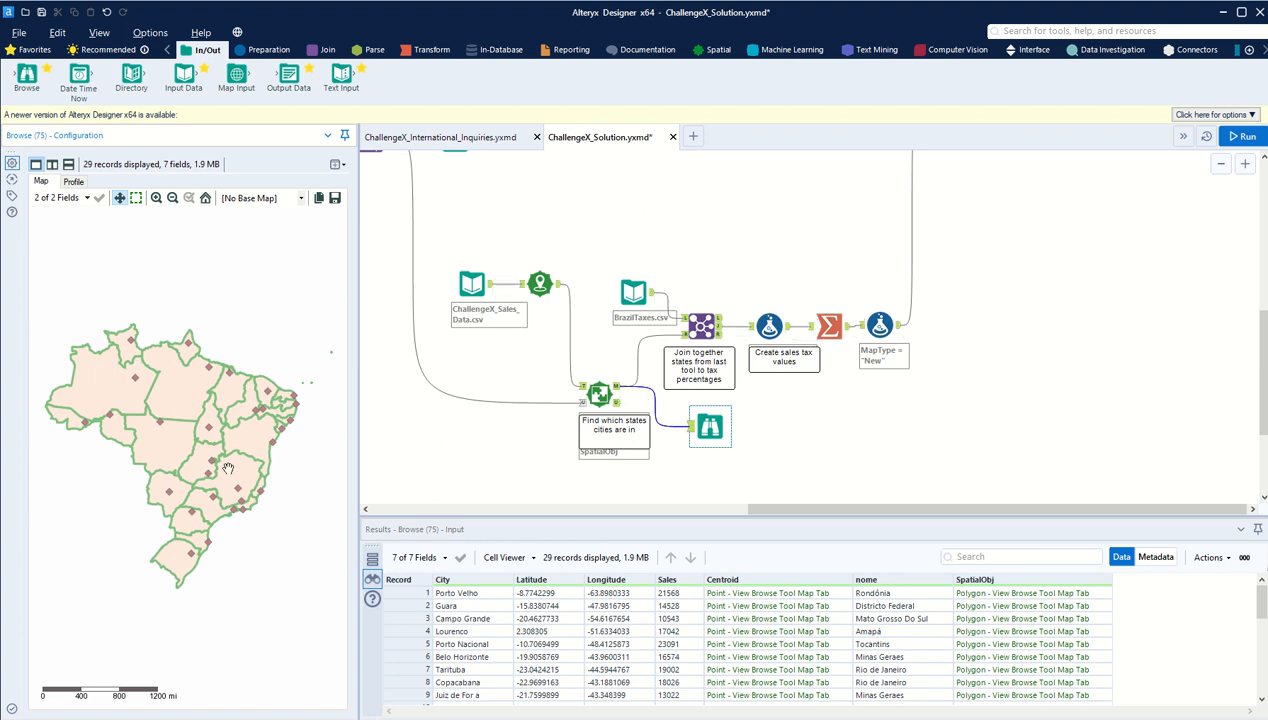
{"action": "scroll", "coordinate": [216, 464], "scroll_direction": "up", "scroll_amount": 3}
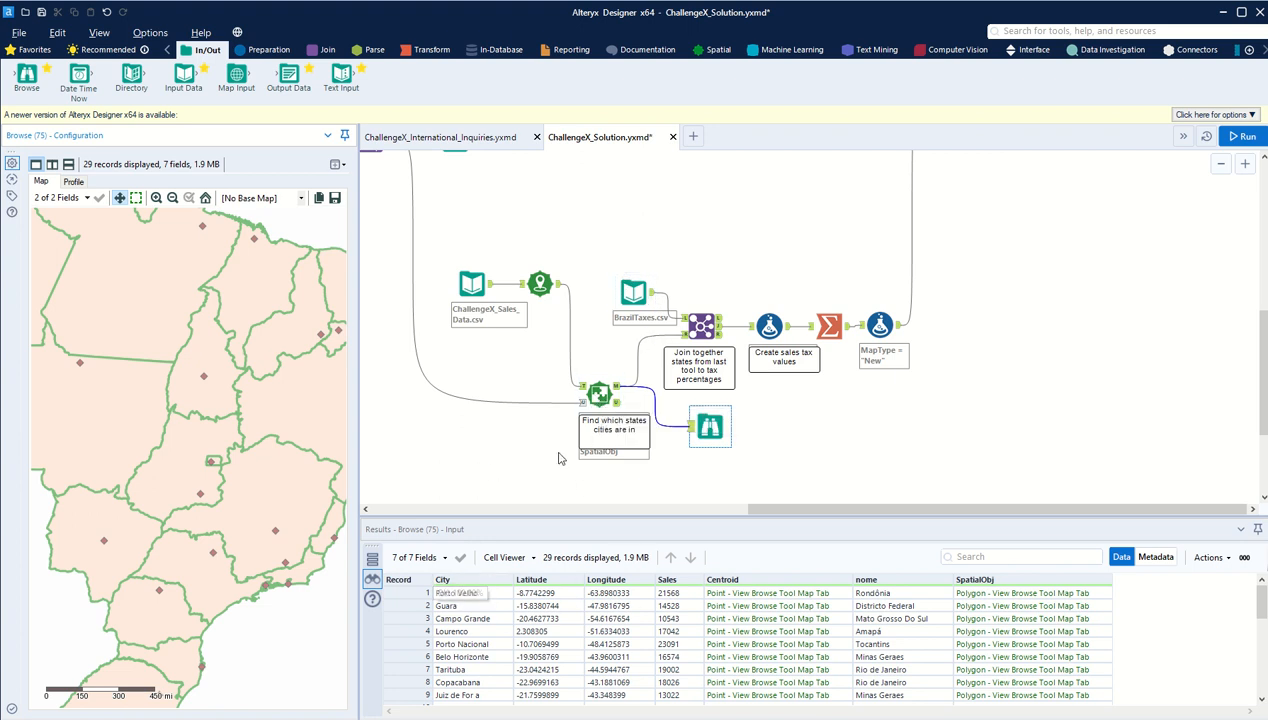
{"action": "left_click", "coordinate": [552, 289]}
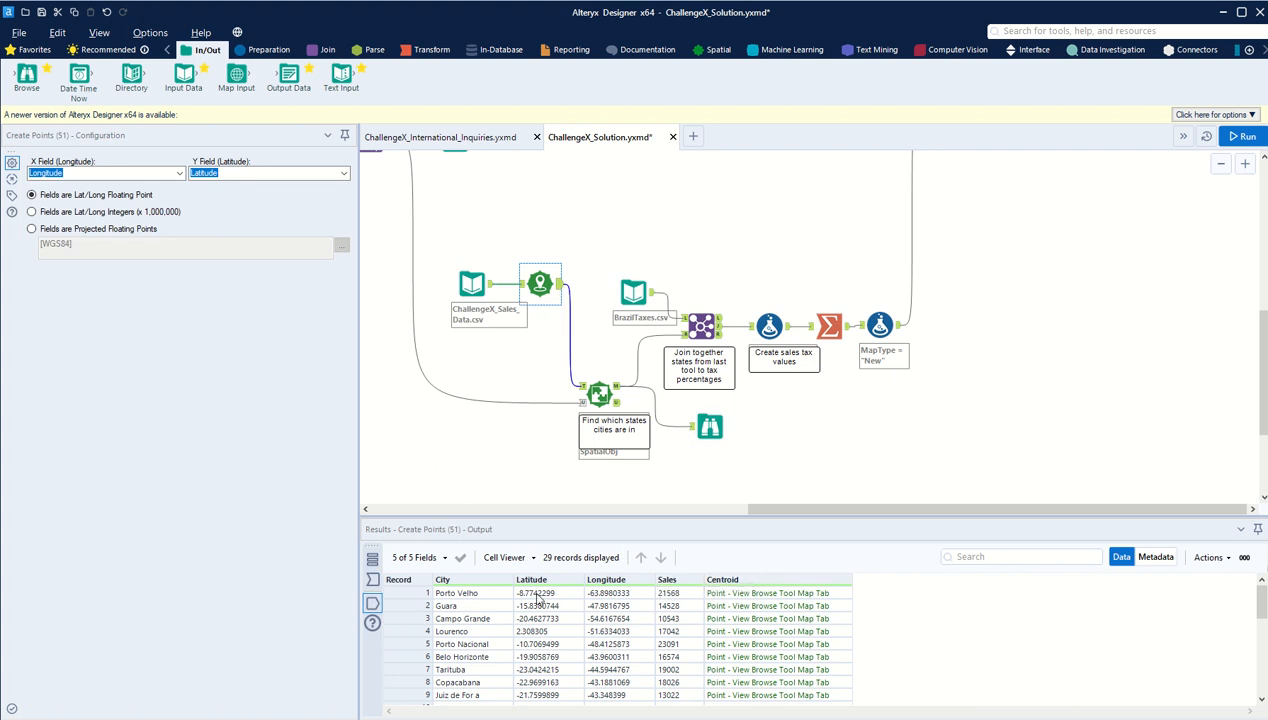
{"action": "left_click", "coordinate": [710, 428]}
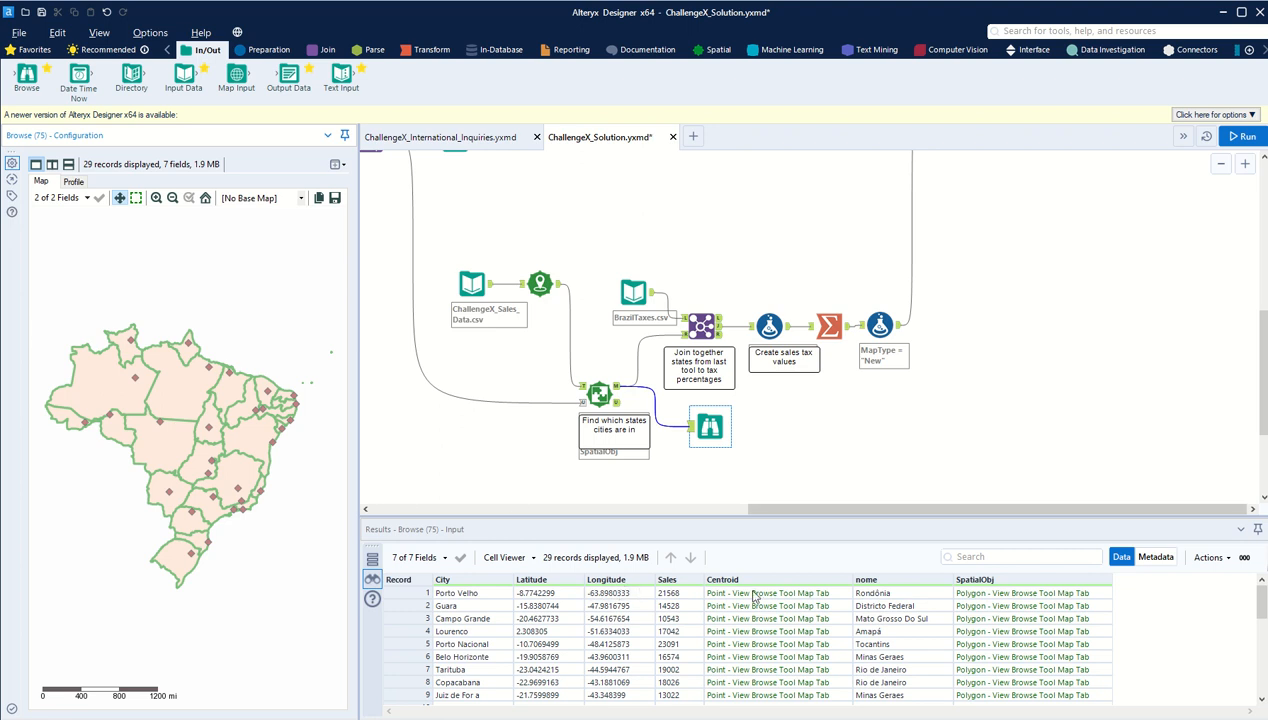
Step: Check city-to-state matches by highlighting the Rondônia record and selecting Matto Grosso and Pará on the map
{"action": "left_click", "coordinate": [908, 594]}
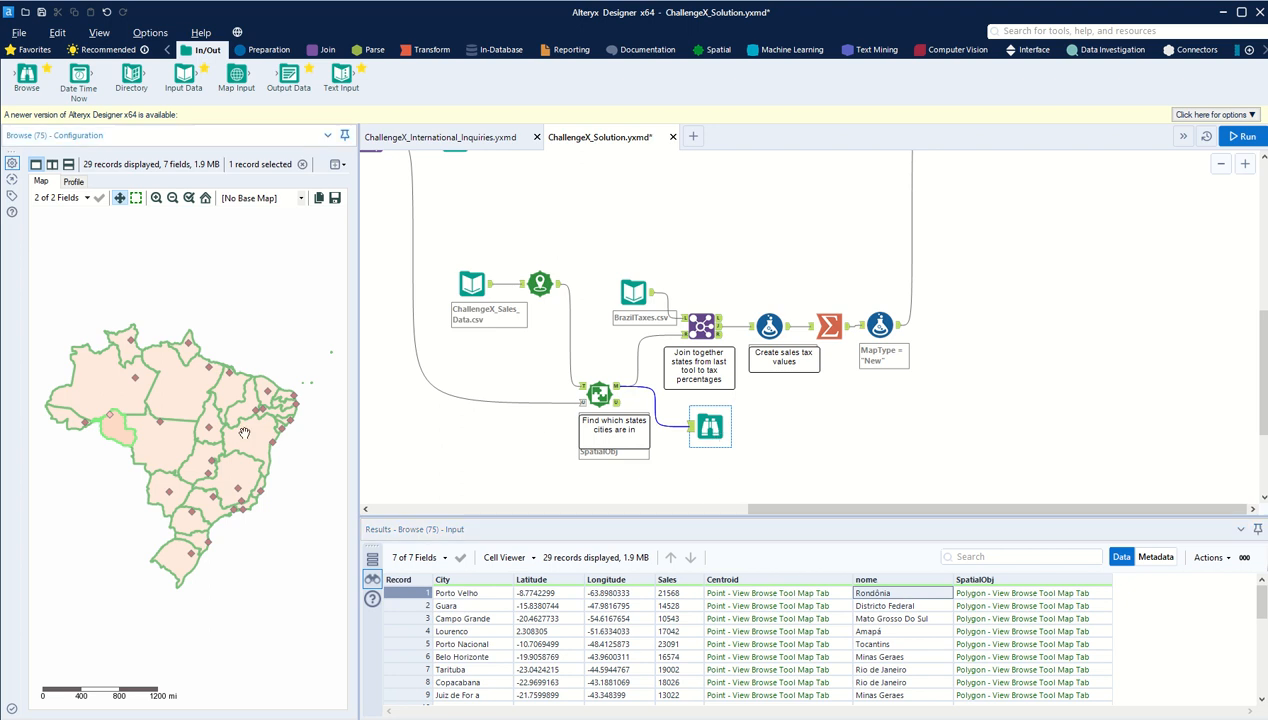
{"action": "left_click", "coordinate": [166, 449]}
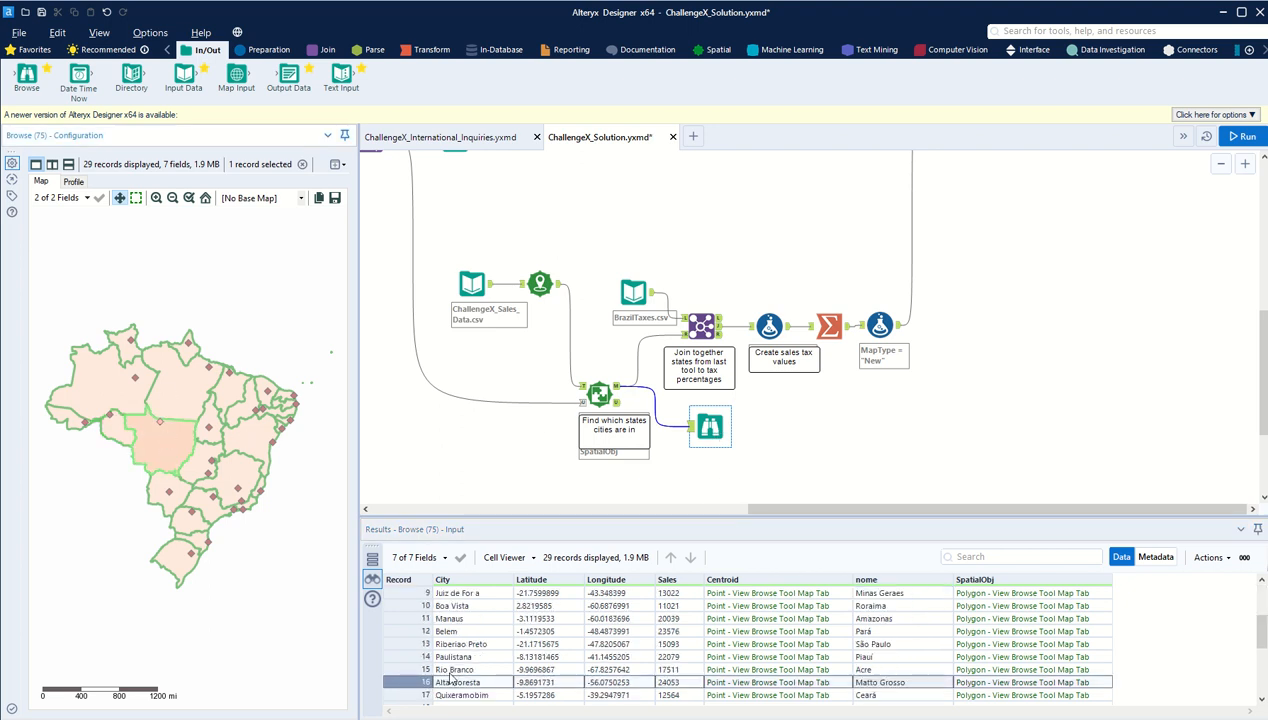
{"action": "left_click", "coordinate": [179, 404]}
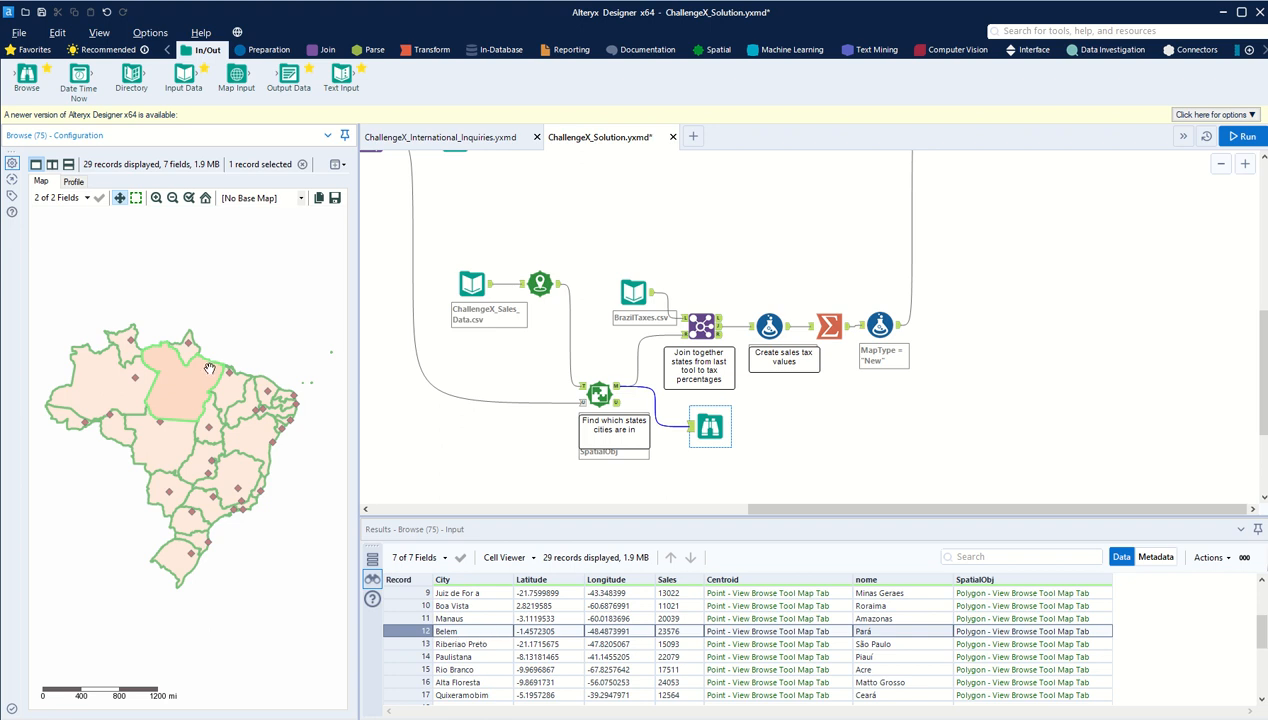
{"action": "scroll", "coordinate": [209, 368], "scroll_direction": "up", "scroll_amount": 1}
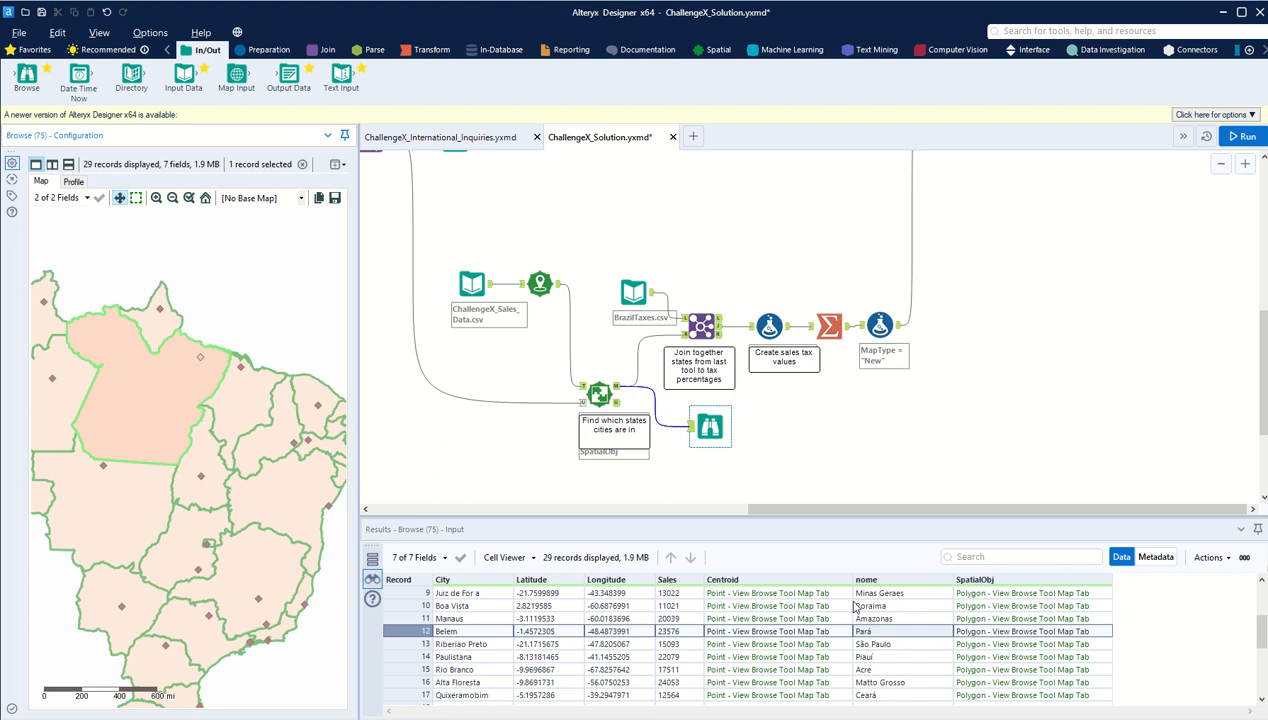
Step: Recheck the Spatial Match's matched output, and delete the Browse tool attached to it
{"action": "left_click", "coordinate": [599, 395]}
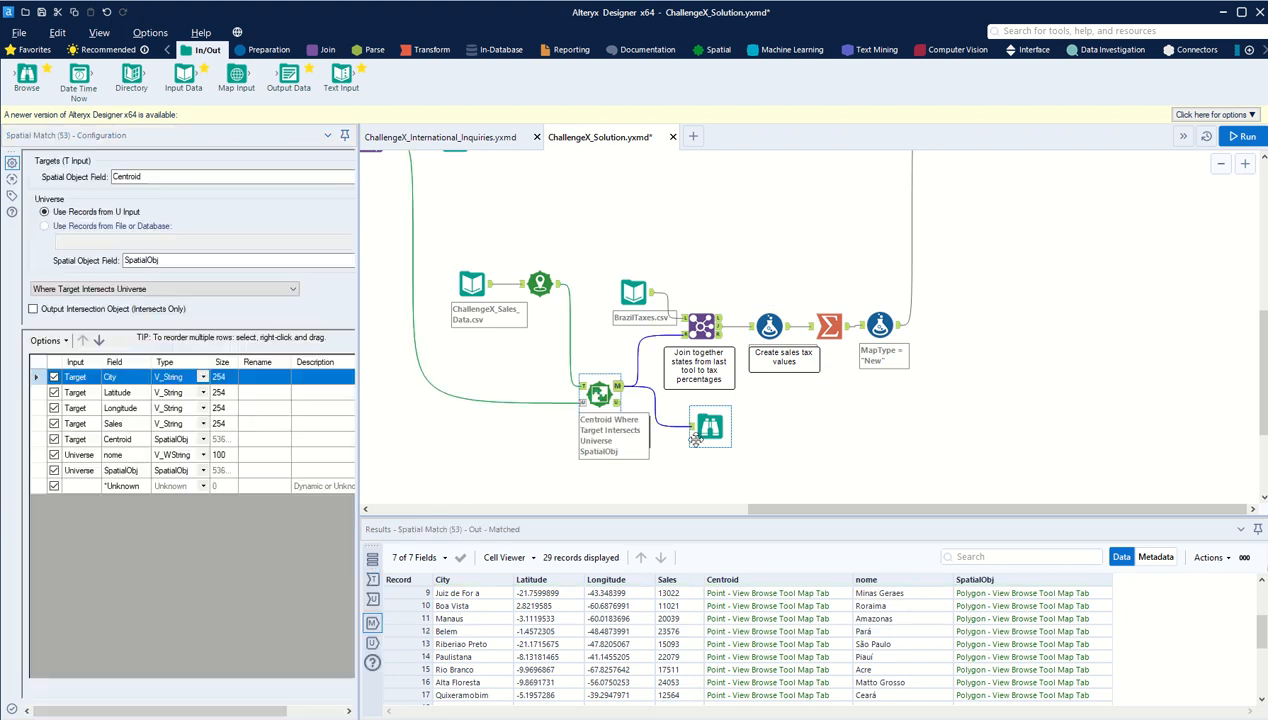
{"action": "left_click", "coordinate": [710, 428]}
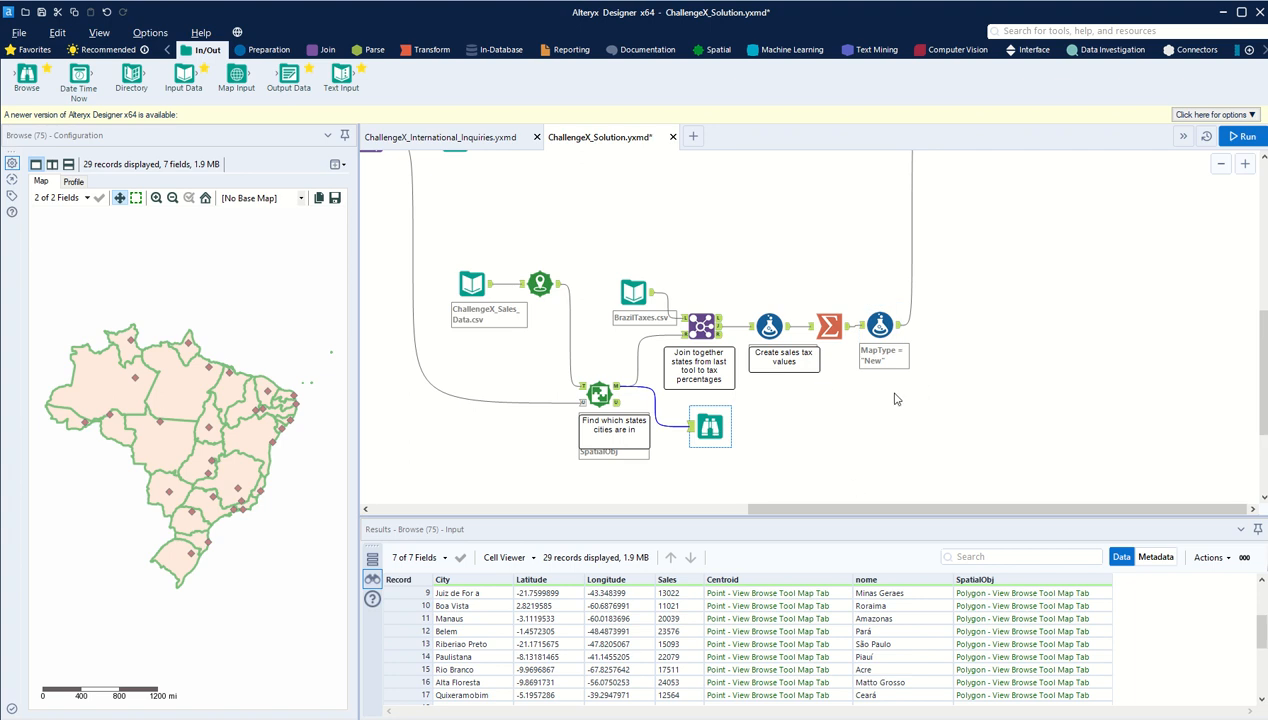
{"action": "key", "text": "Delete"}
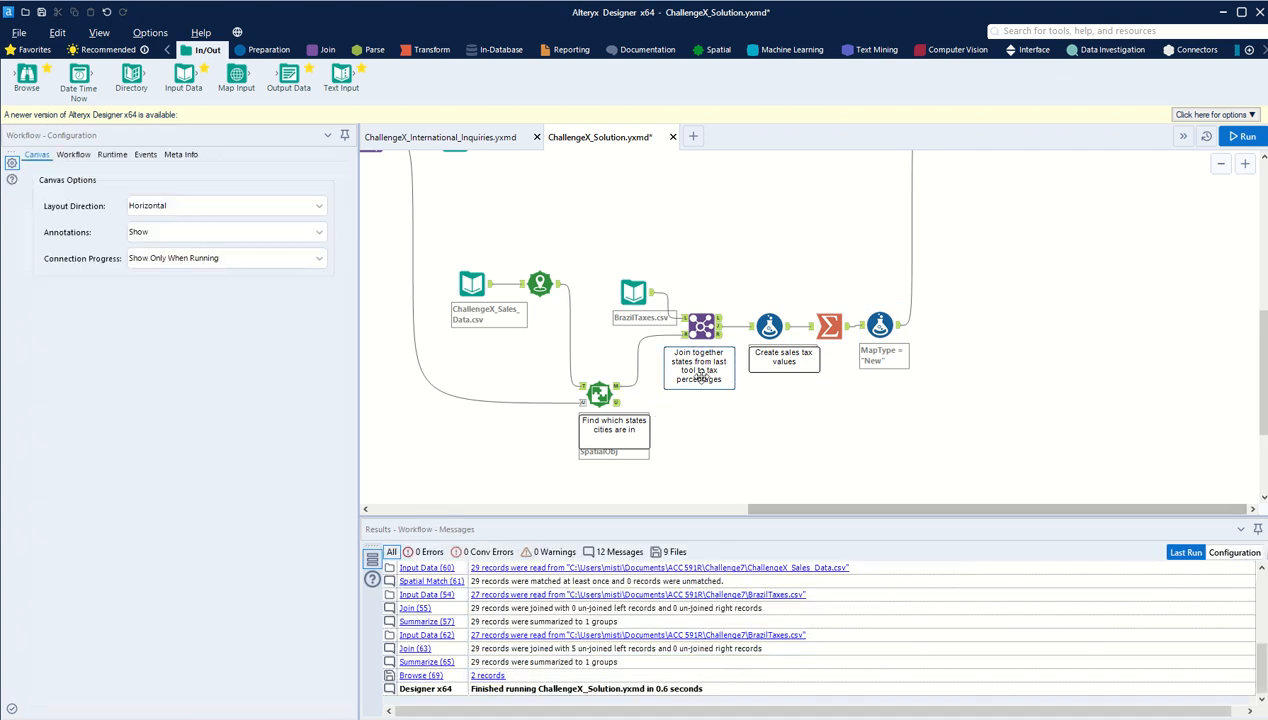
Step: Zoom out to survey the whole workflow and inspect the Union feeding the new-map sales tax section
{"action": "scroll", "coordinate": [700, 376], "scroll_direction": "down", "scroll_amount": 1}
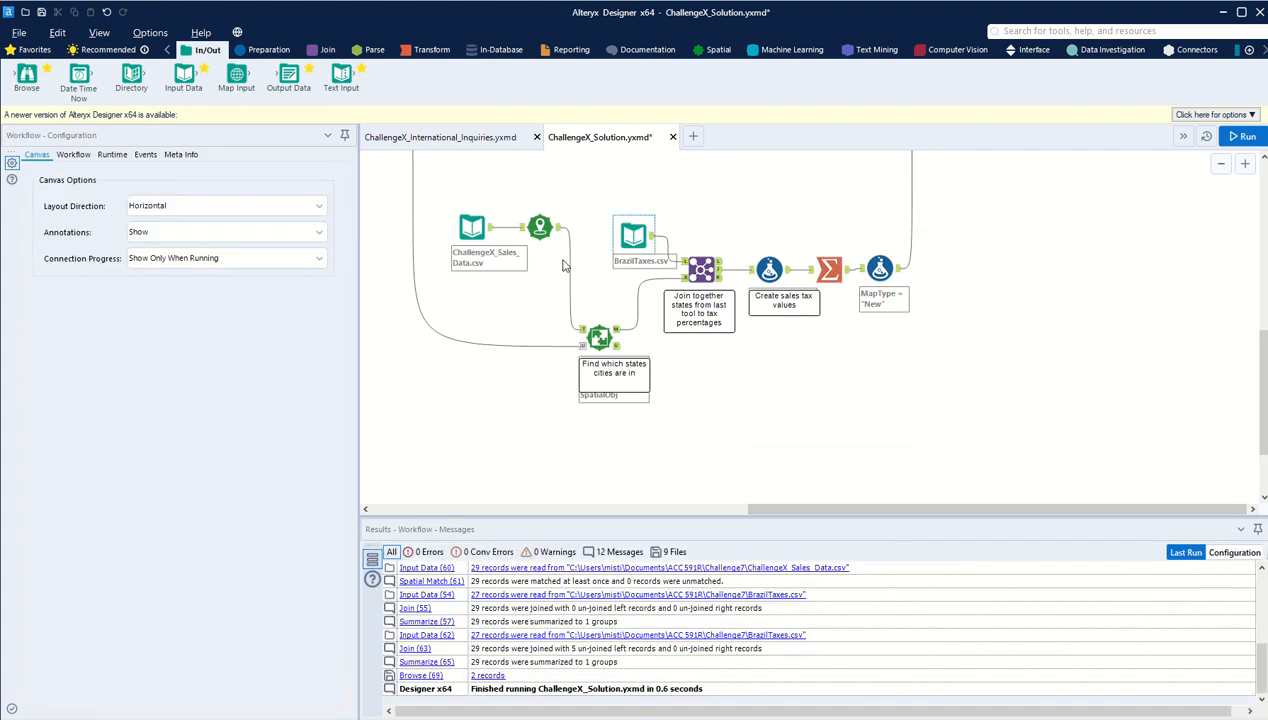
{"action": "left_click", "coordinate": [1220, 163]}
{"action": "left_click", "coordinate": [1220, 163]}
{"action": "left_click", "coordinate": [946, 342]}
{"action": "scroll", "coordinate": [826, 218], "scroll_direction": "up", "scroll_amount": 3}
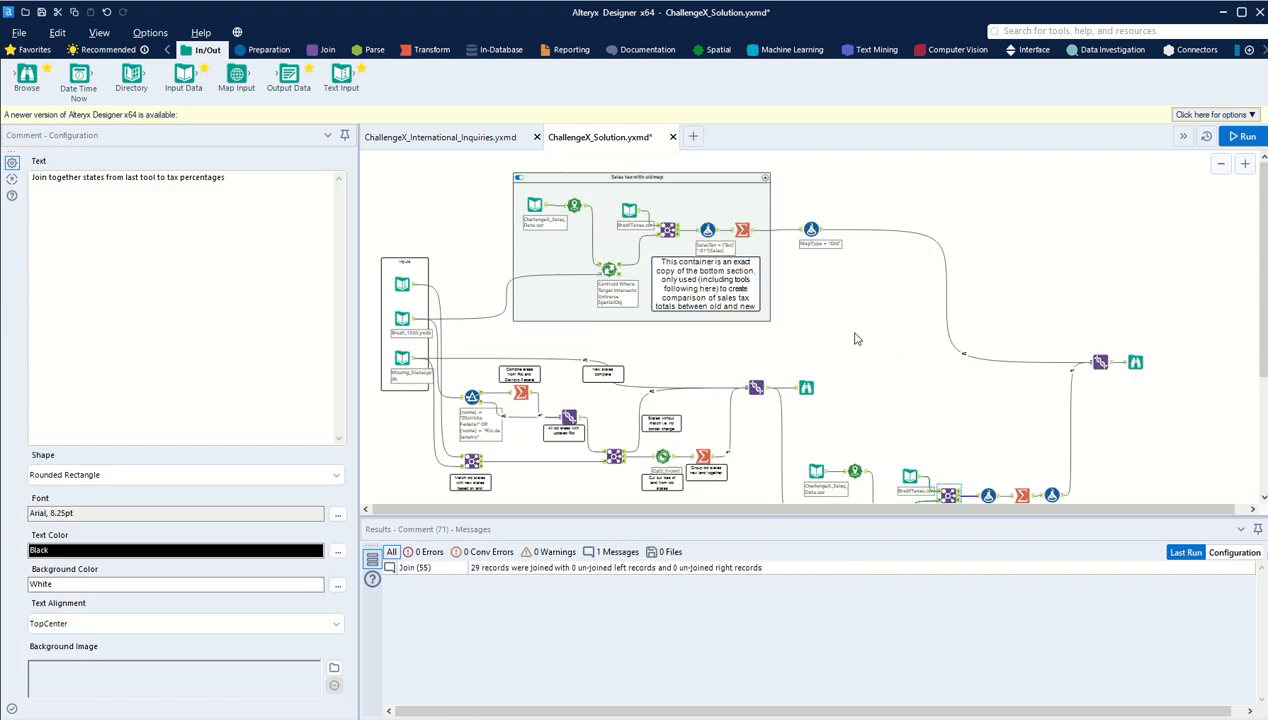
{"action": "scroll", "coordinate": [660, 280], "scroll_direction": "down", "scroll_amount": 1}
{"action": "scroll", "coordinate": [600, 284], "scroll_direction": "down", "scroll_amount": 1}
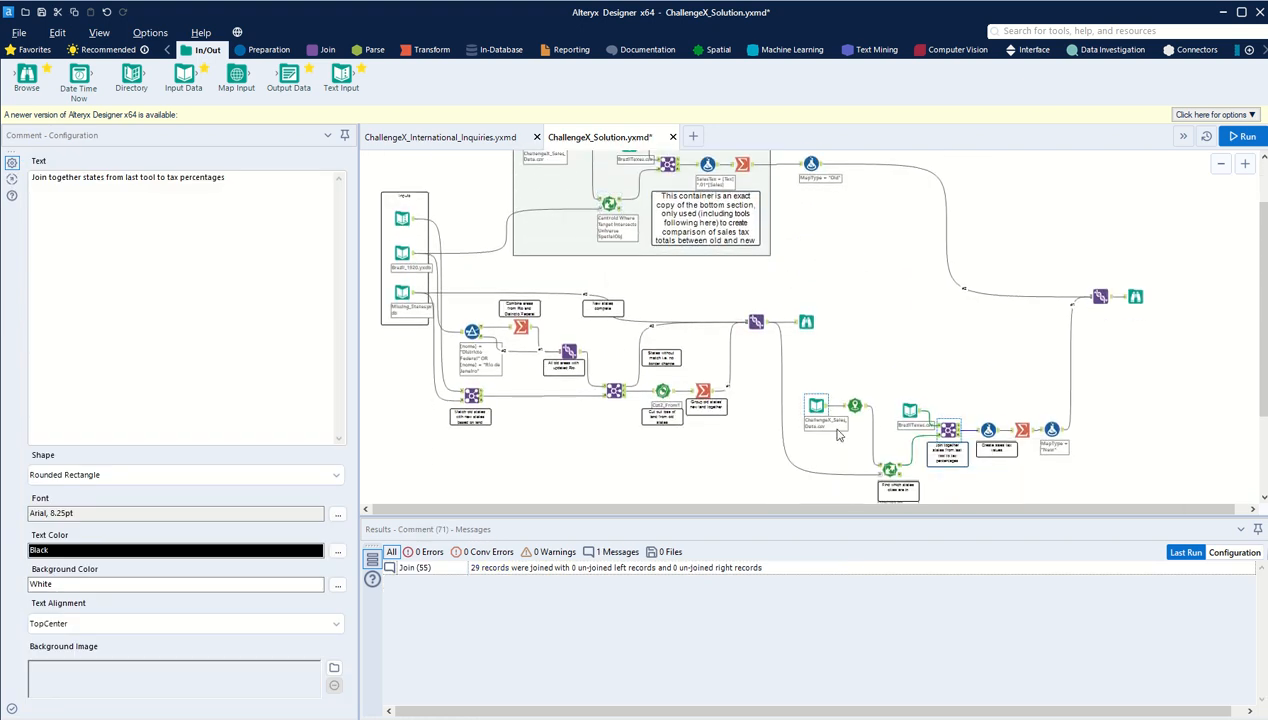
{"action": "left_click", "coordinate": [759, 326]}
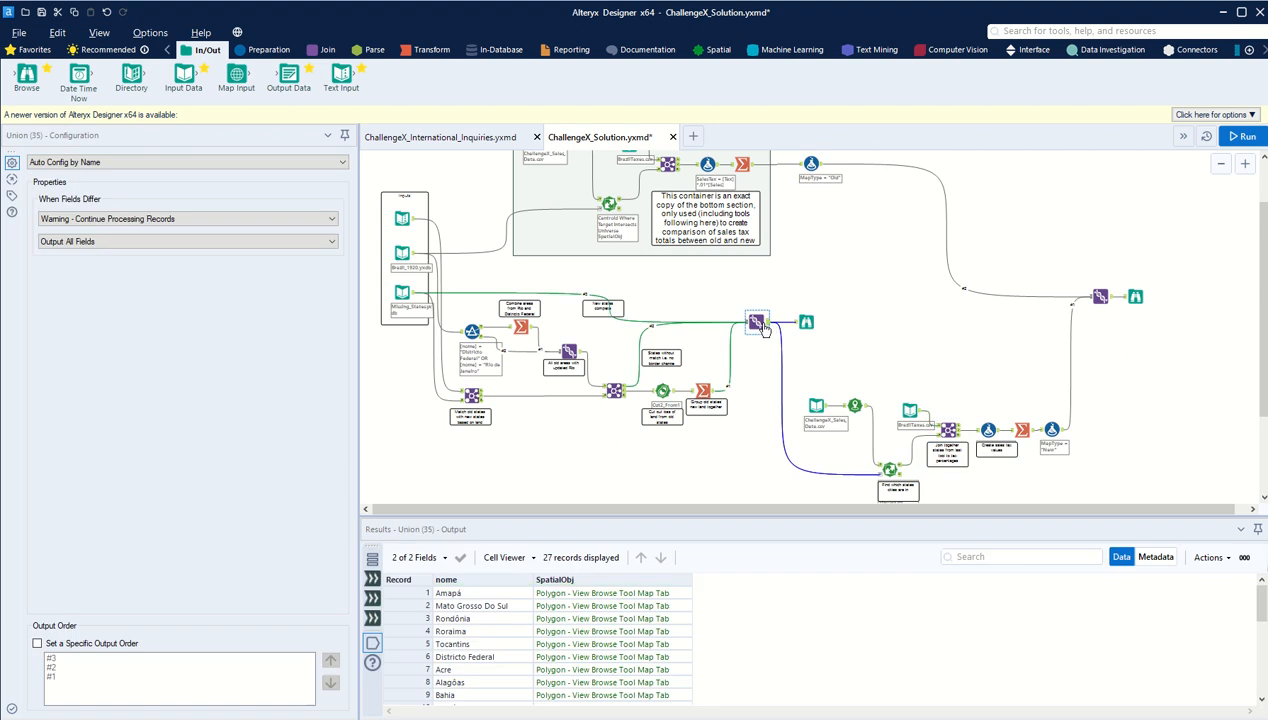
Step: Compare the Sum_SalesTax totals of the New and Old map types in the Browse tool after the final Union
{"action": "scroll", "coordinate": [740, 305], "scroll_direction": "up", "scroll_amount": 1}
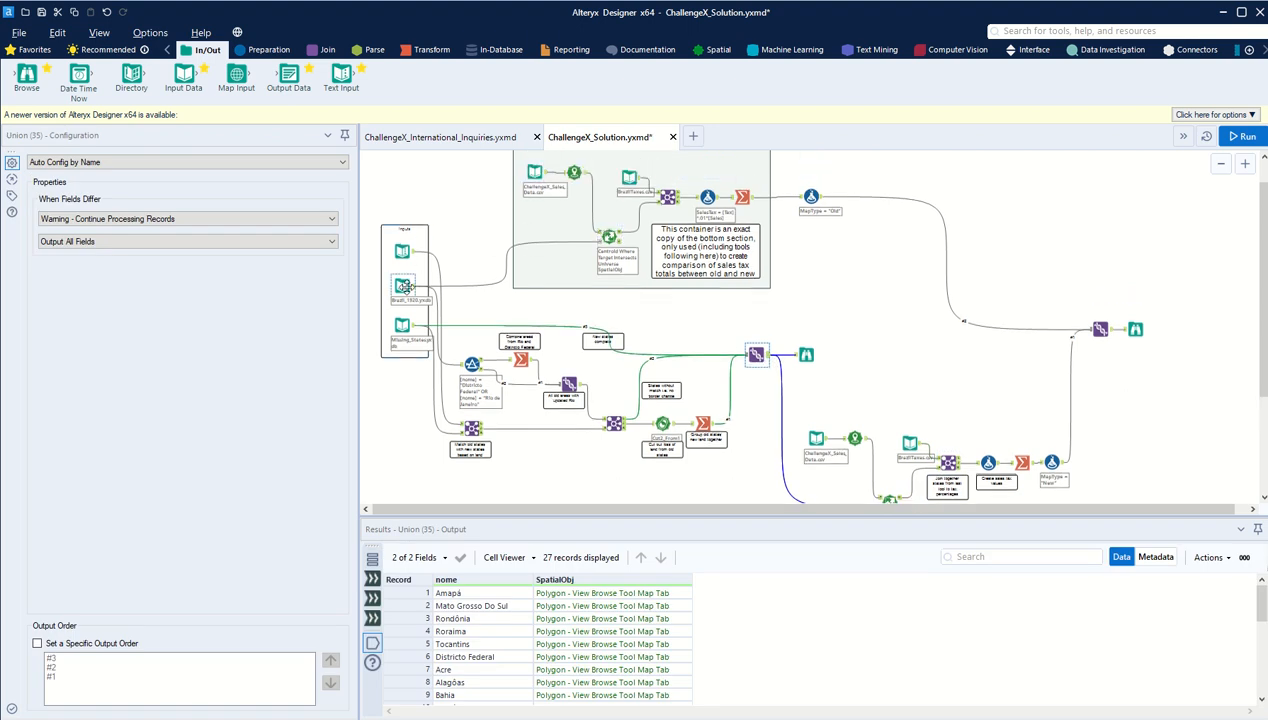
{"action": "scroll", "coordinate": [800, 447], "scroll_direction": "down", "scroll_amount": 1}
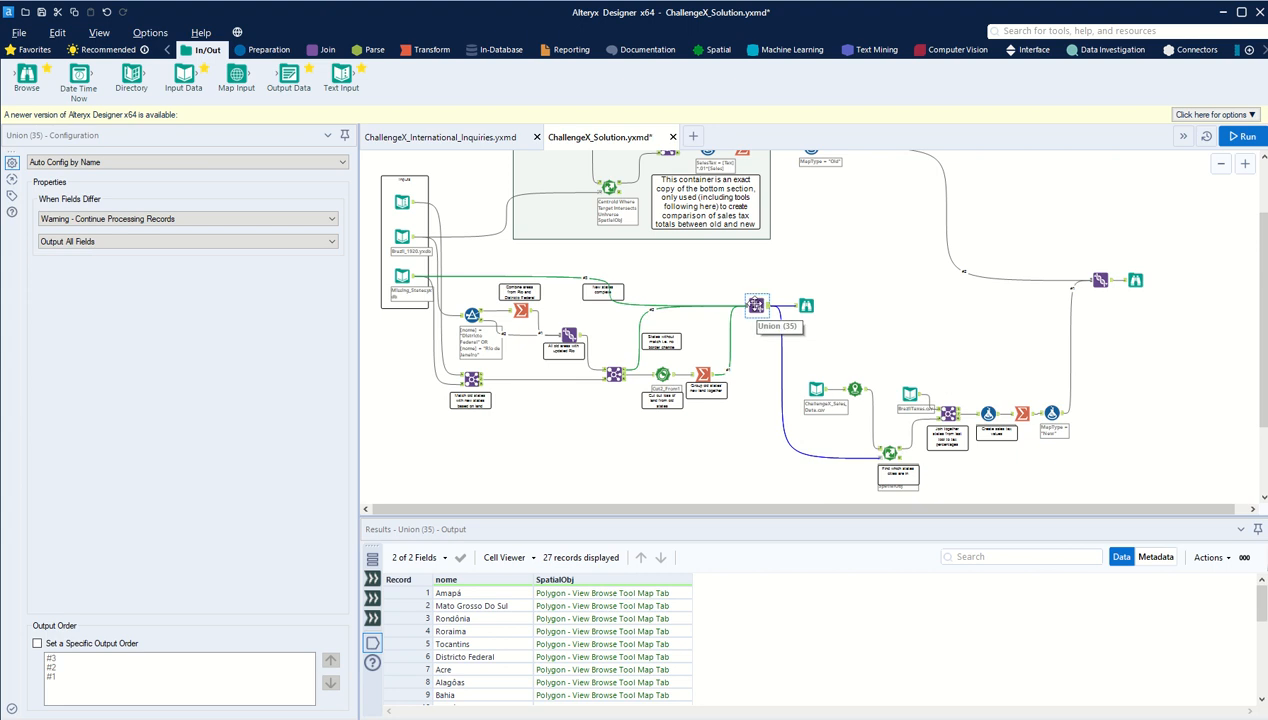
{"action": "scroll", "coordinate": [880, 310], "scroll_direction": "up", "scroll_amount": 2}
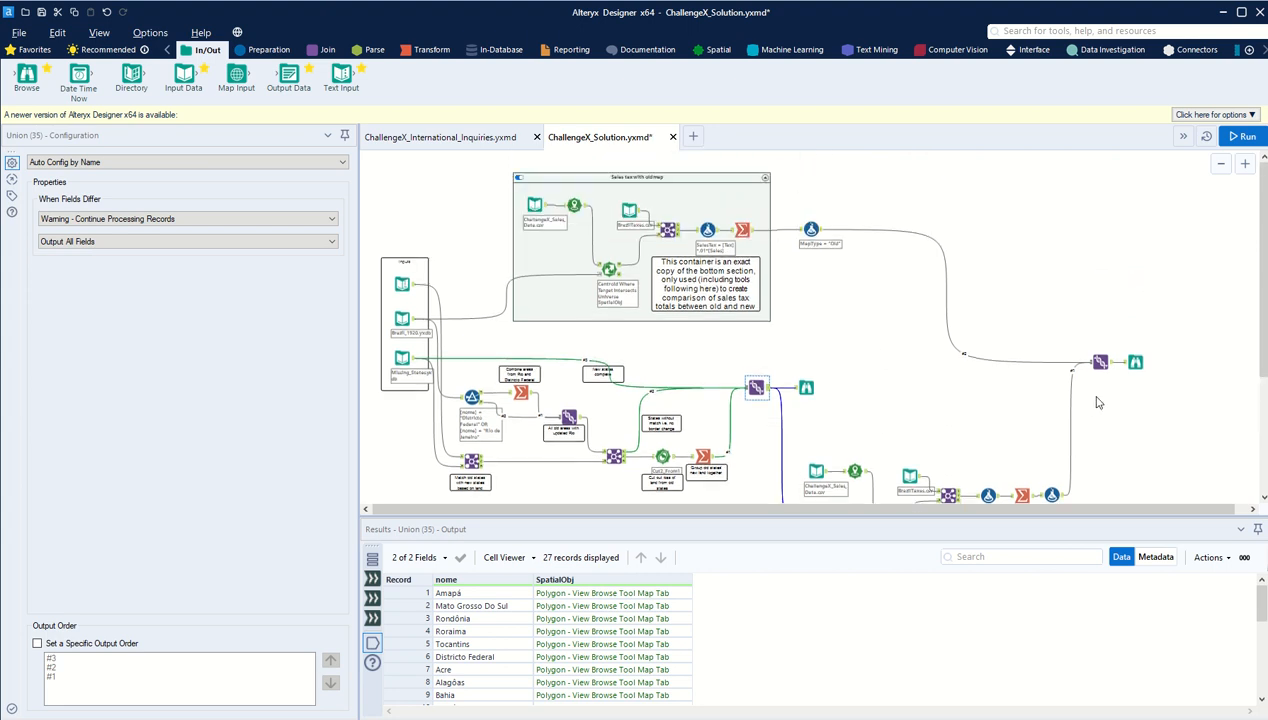
{"action": "left_click", "coordinate": [1135, 362]}
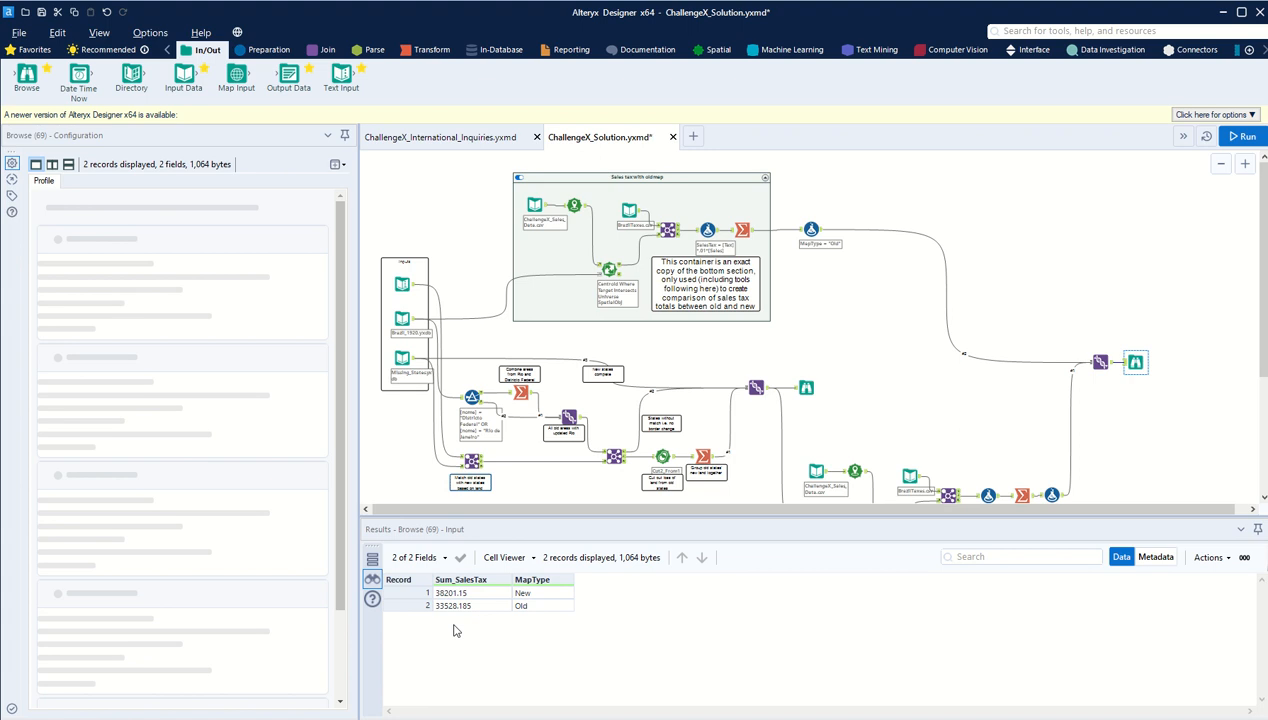
{"action": "left_click", "coordinate": [476, 606]}
{"action": "left_click", "coordinate": [492, 597]}
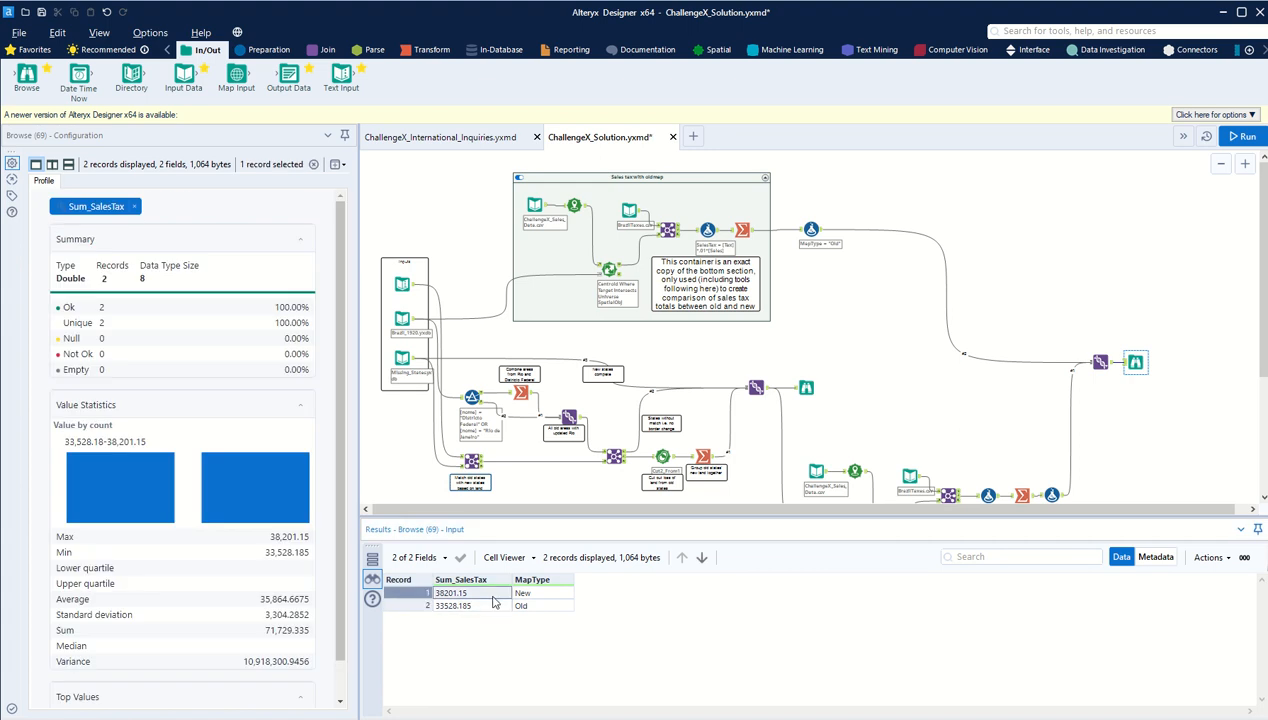
{"action": "left_click", "coordinate": [492, 607]}
{"action": "left_click", "coordinate": [485, 593]}
{"action": "left_click", "coordinate": [497, 607]}
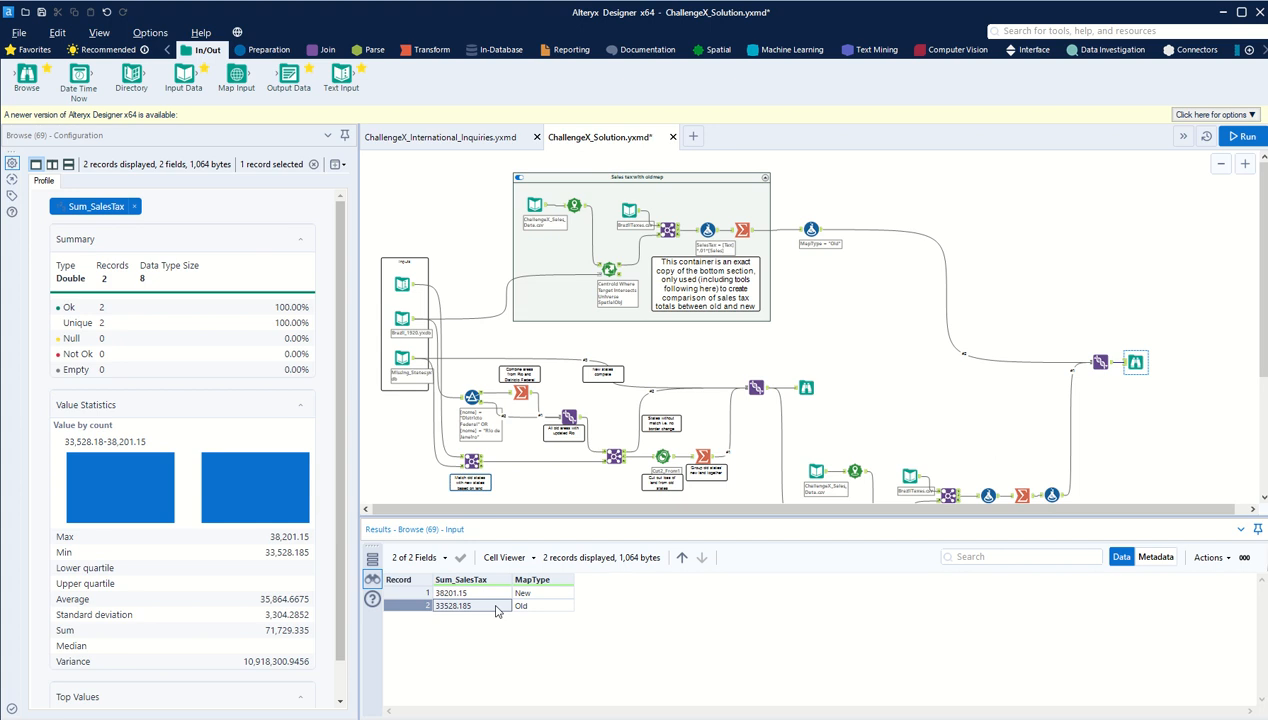
Step: Review the Create Points output and the Spatial Match's matched output in the new-map sales tax section
{"action": "scroll", "coordinate": [903, 385], "scroll_direction": "down", "scroll_amount": 2}
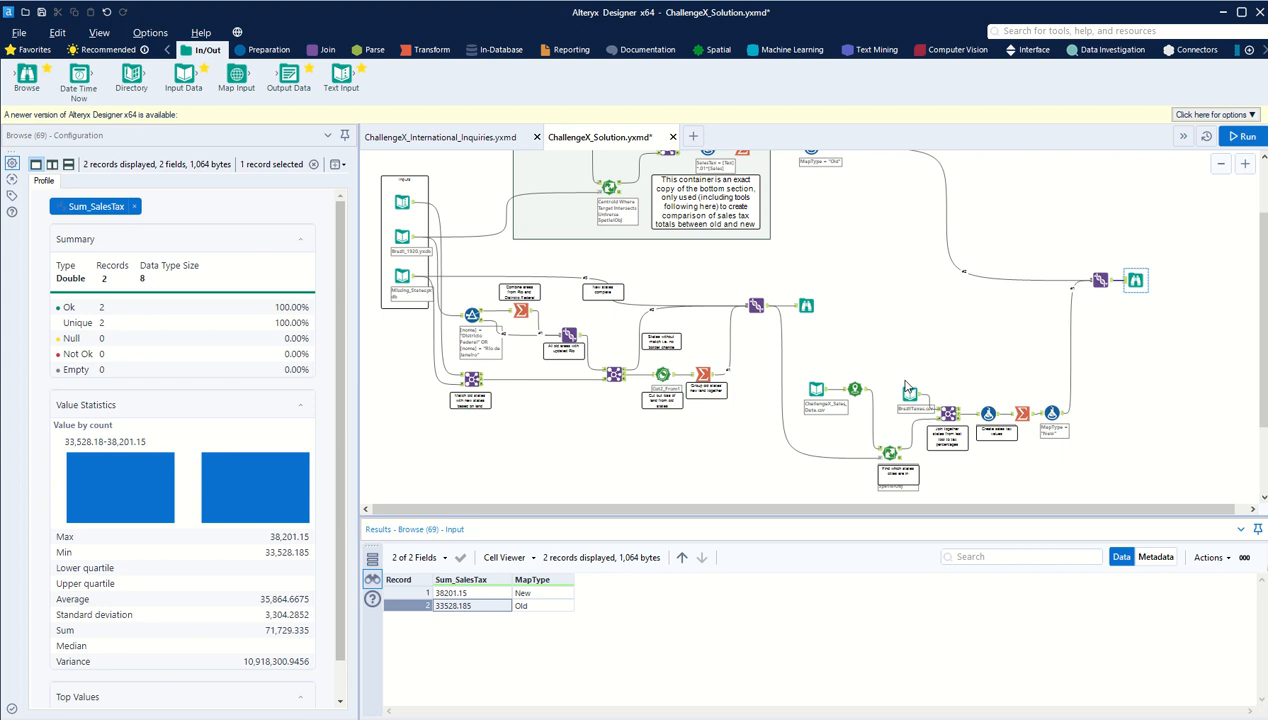
{"action": "left_click", "coordinate": [856, 386]}
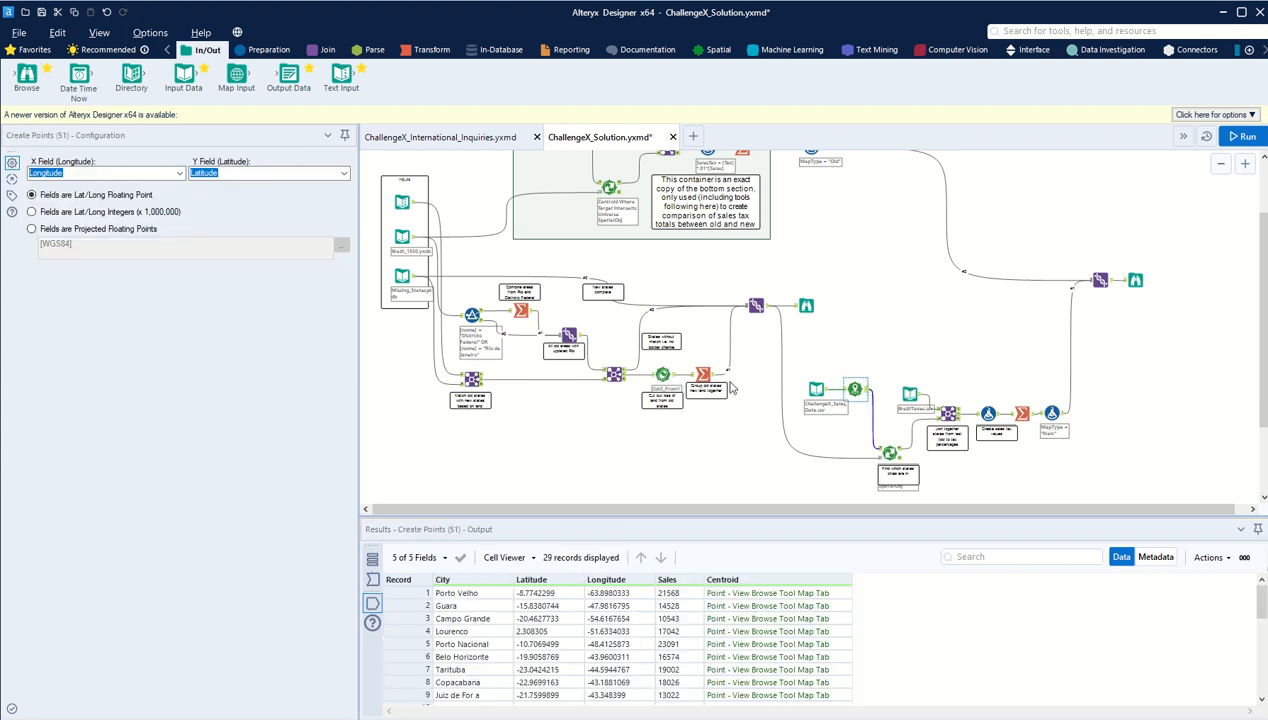
{"action": "left_click", "coordinate": [888, 448]}
{"action": "left_click", "coordinate": [887, 450]}
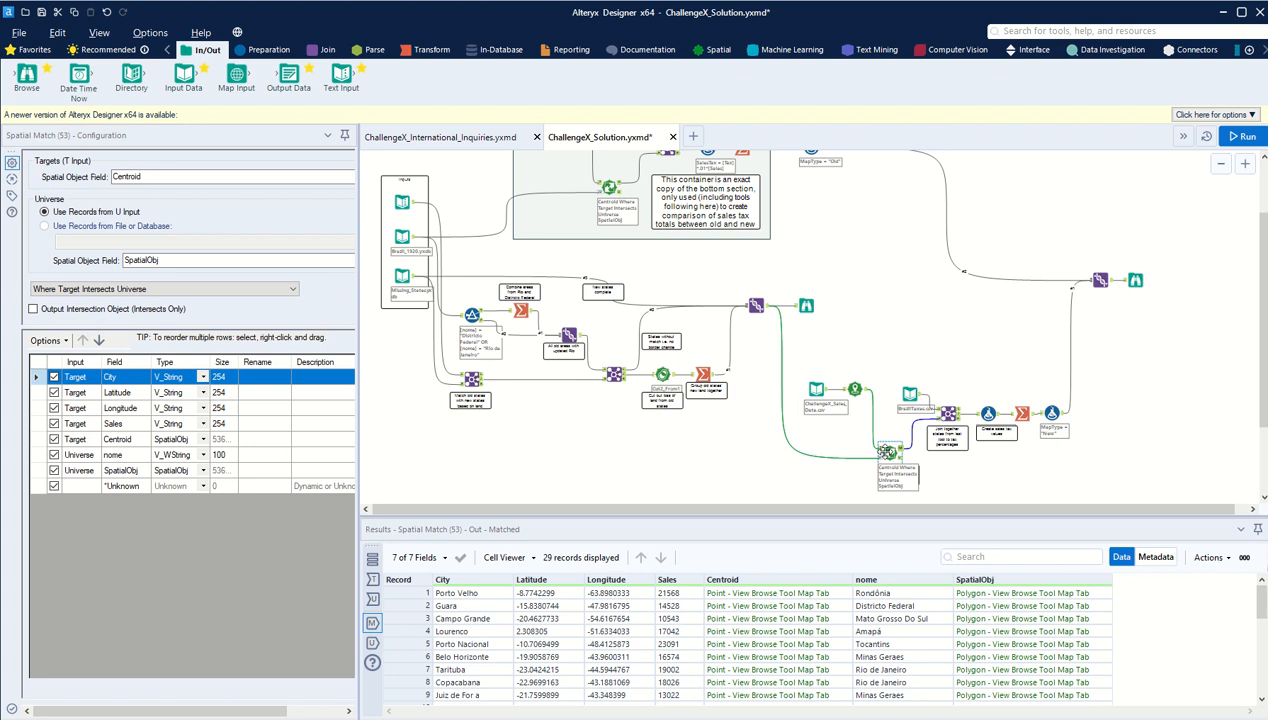
{"action": "scroll", "coordinate": [928, 341], "scroll_direction": "up", "scroll_amount": 2}
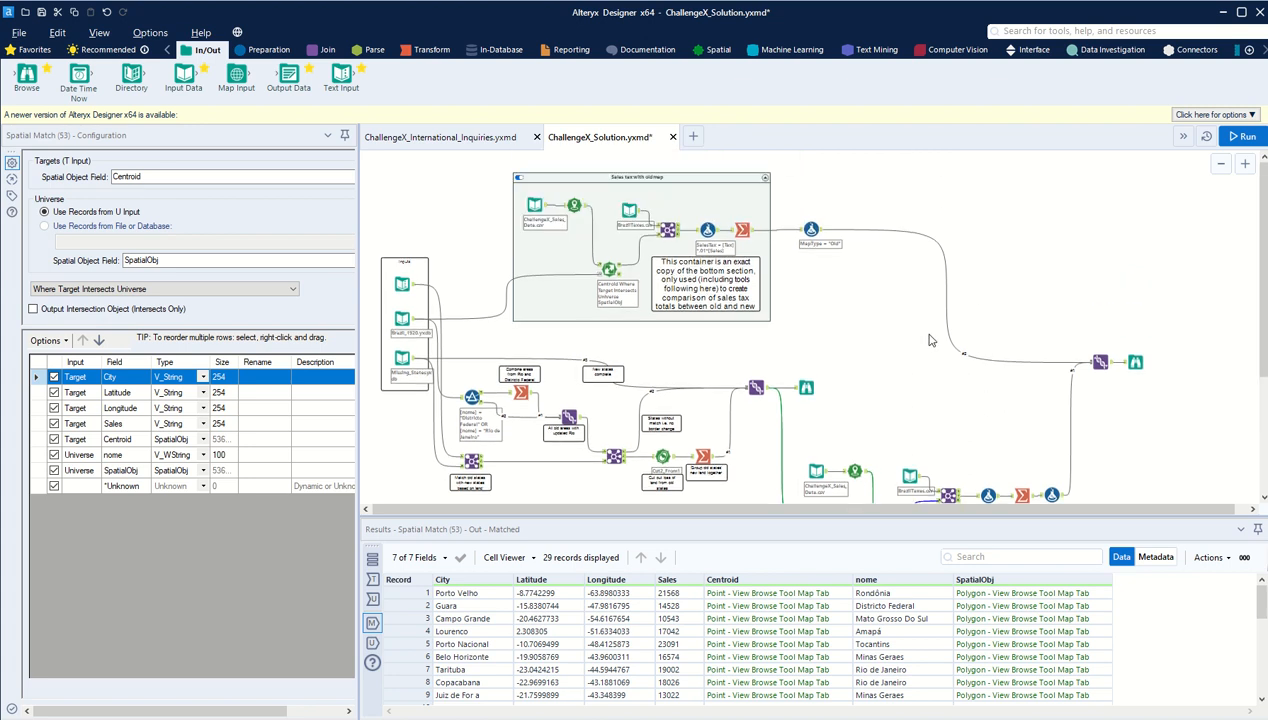
{"action": "scroll", "coordinate": [870, 390], "scroll_direction": "down", "scroll_amount": 3}
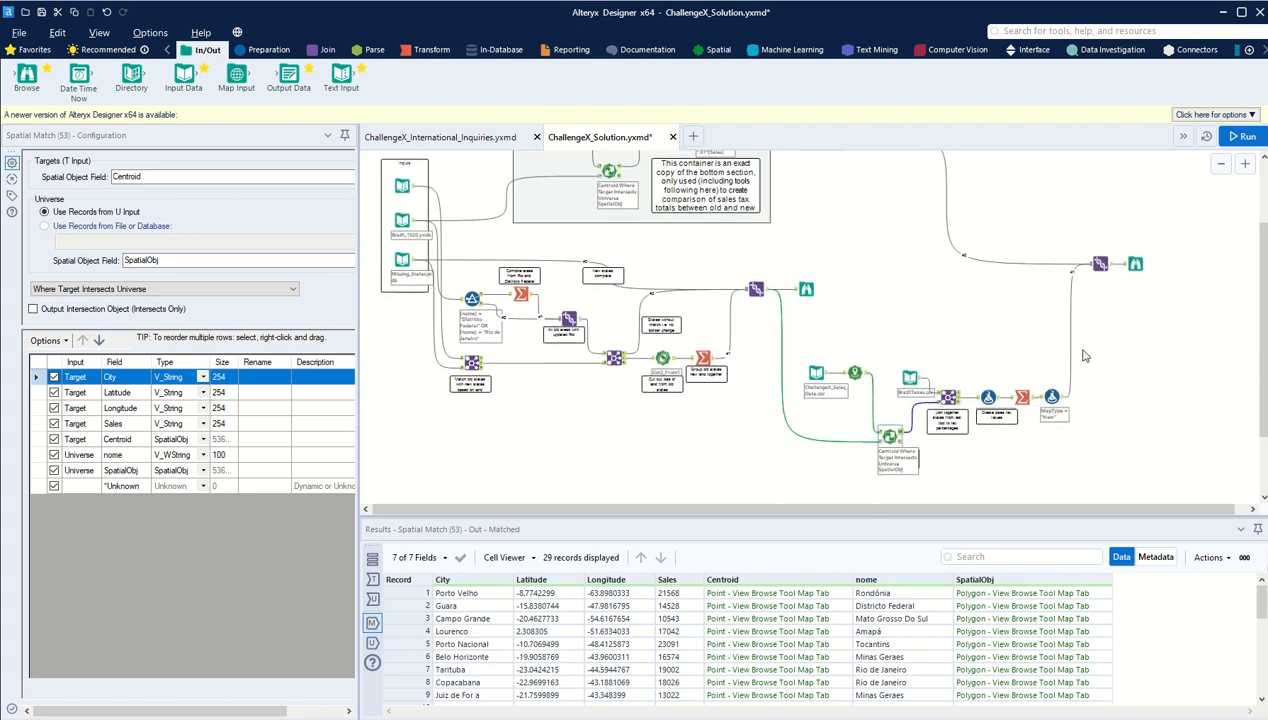
{"action": "scroll", "coordinate": [1075, 350], "scroll_direction": "up", "scroll_amount": 3}
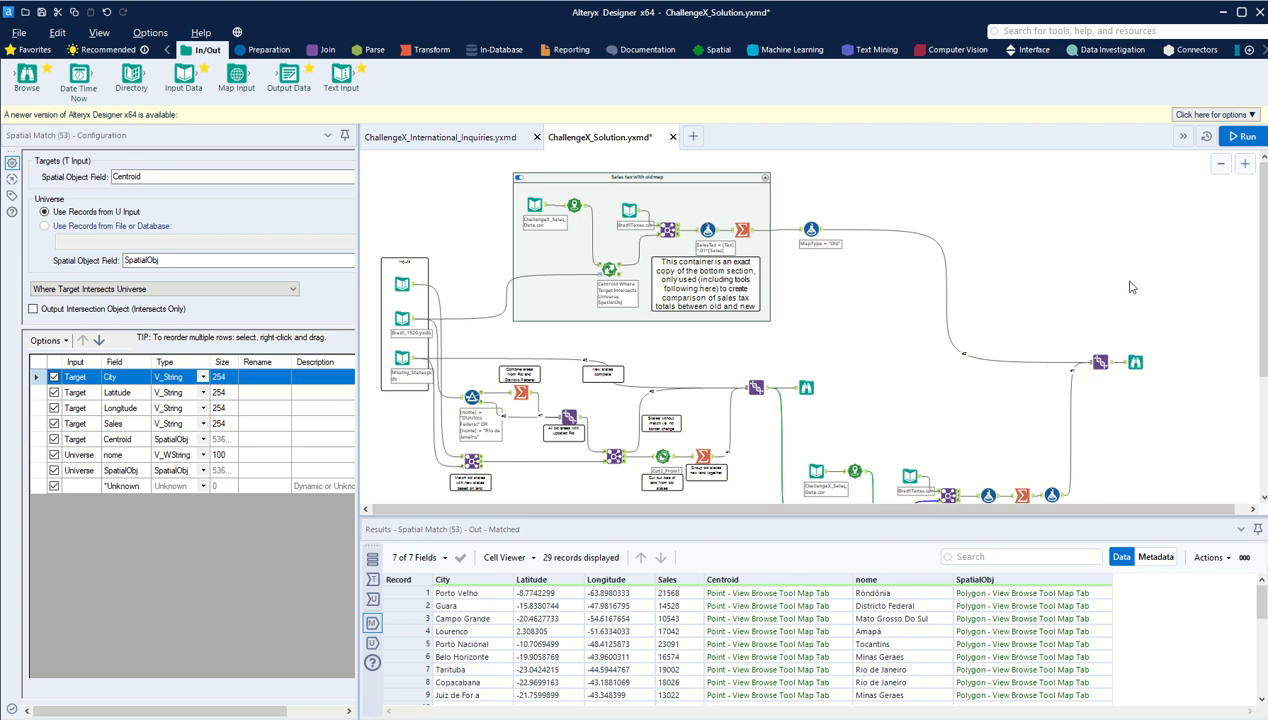
{"action": "scroll", "coordinate": [1130, 287], "scroll_direction": "down", "scroll_amount": 3}
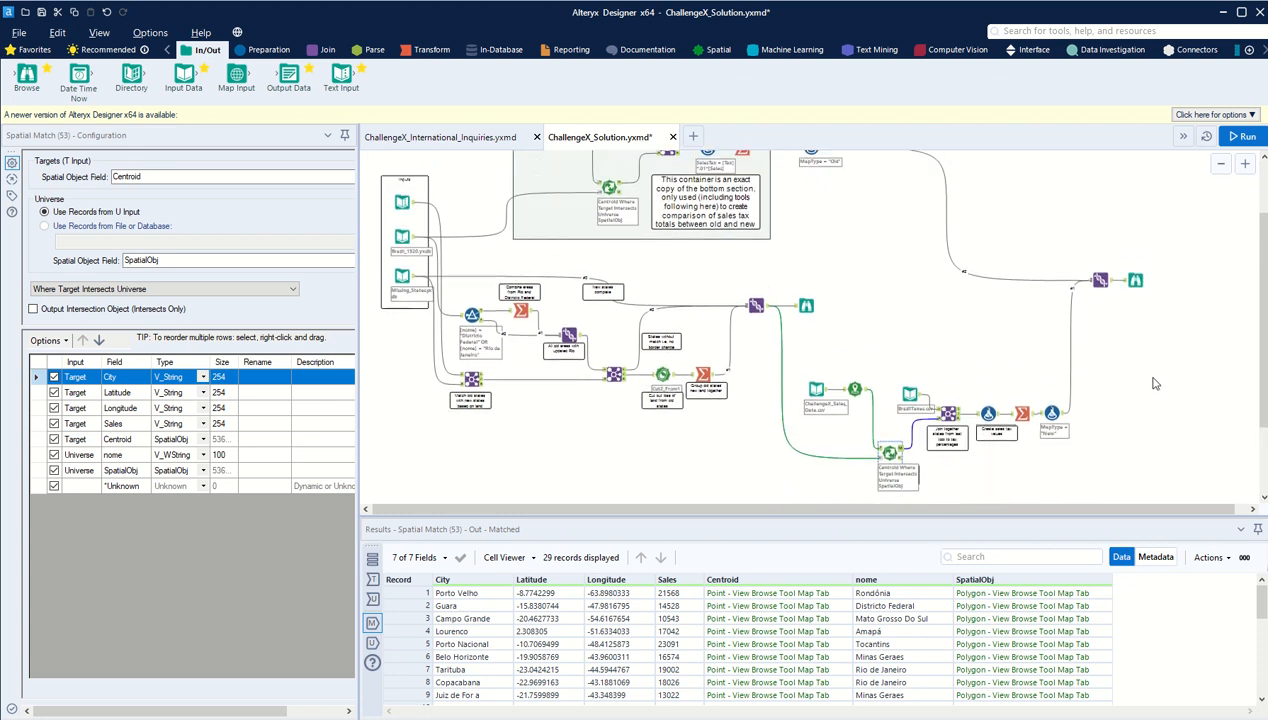
{"action": "scroll", "coordinate": [1154, 383], "scroll_direction": "up", "scroll_amount": 2}
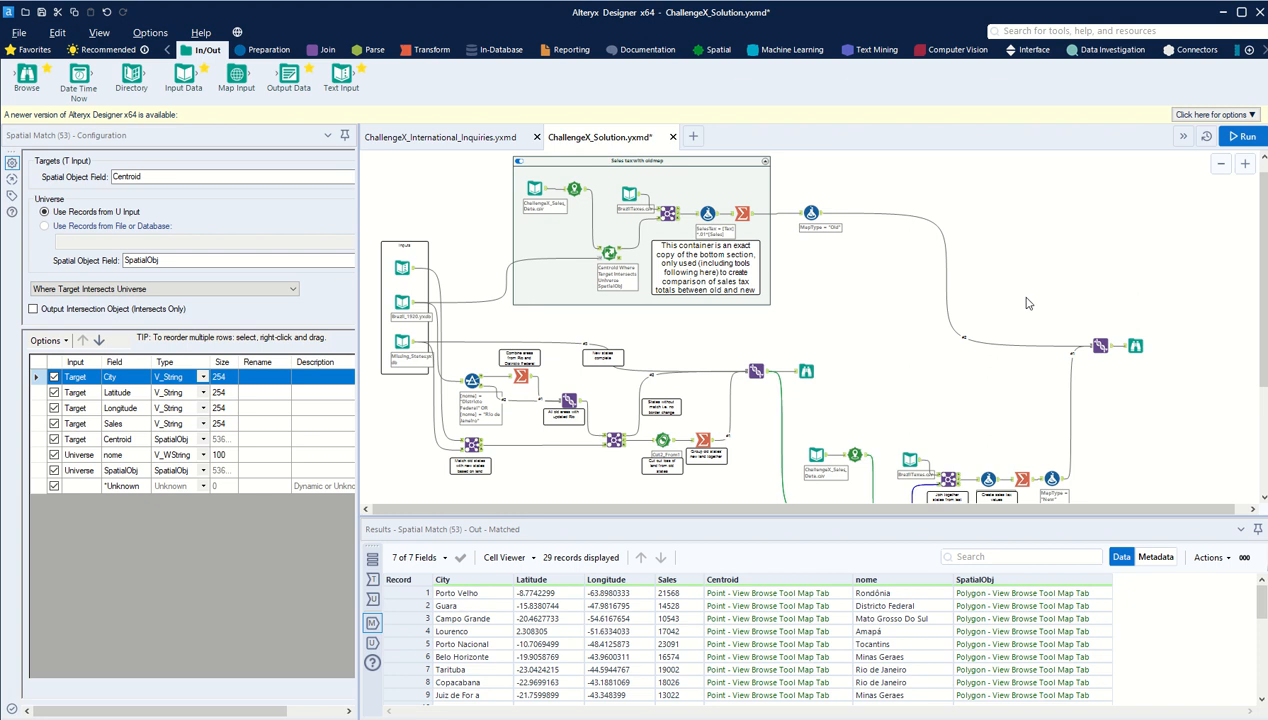